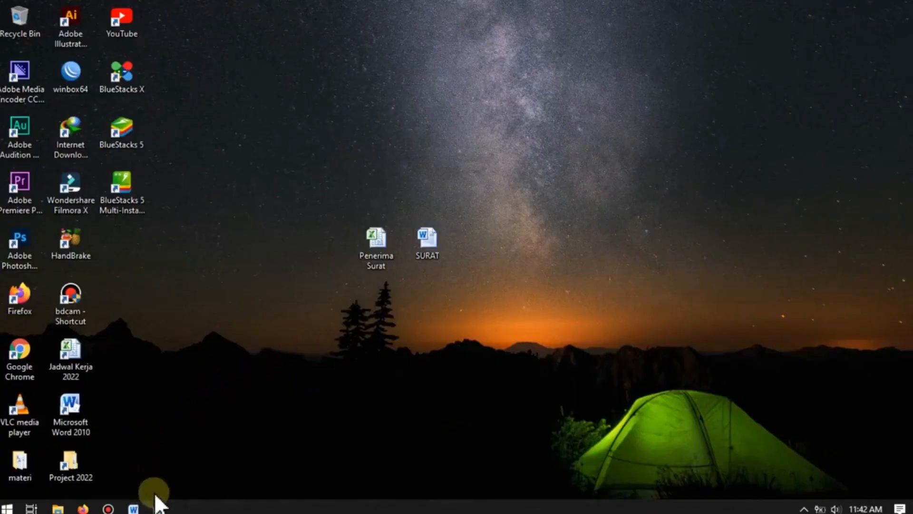
Switch to the merged envelope document in Word and preview the recipient records one by one up to record 10.
{"action": "left_click", "coordinate": [133, 508]}
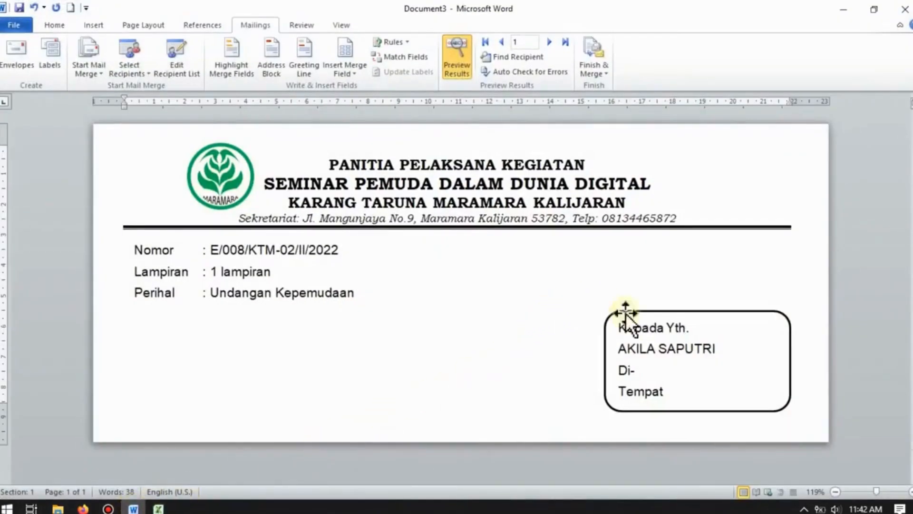
{"action": "left_click", "coordinate": [725, 354]}
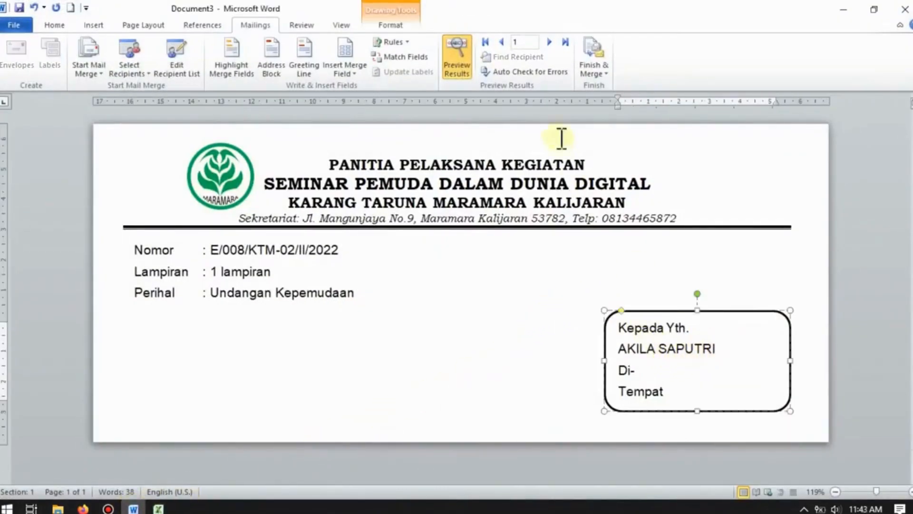
{"action": "left_click", "coordinate": [550, 42]}
{"action": "left_click", "coordinate": [550, 42]}
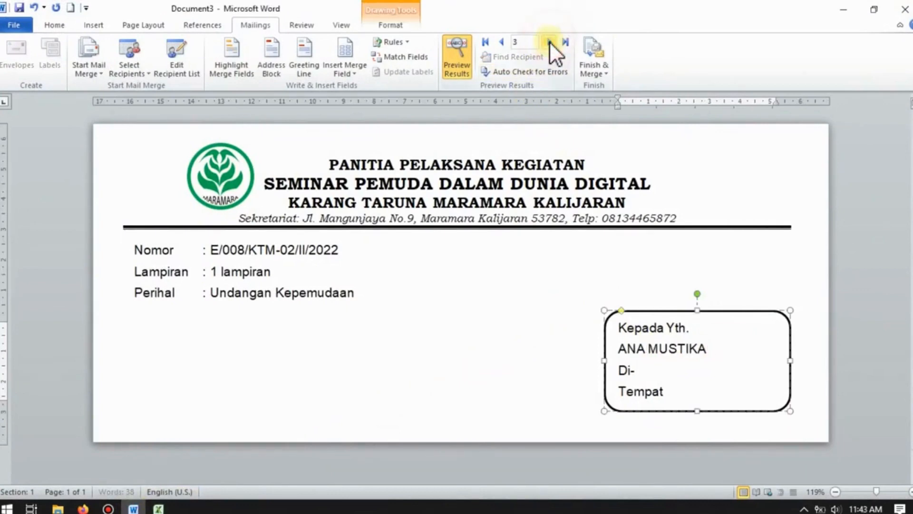
{"action": "left_click", "coordinate": [549, 42]}
{"action": "left_click", "coordinate": [549, 42]}
{"action": "left_click", "coordinate": [550, 42]}
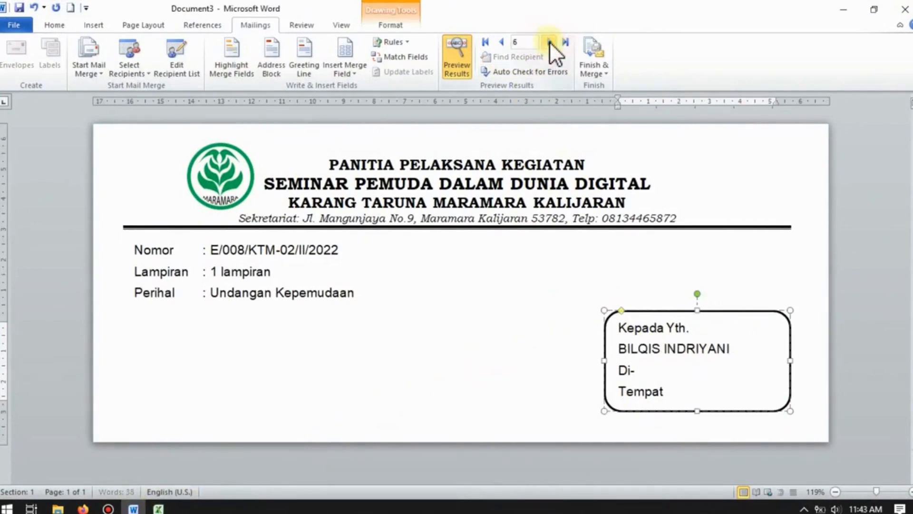
{"action": "left_click", "coordinate": [549, 41]}
{"action": "left_click", "coordinate": [549, 42]}
{"action": "left_click", "coordinate": [549, 41]}
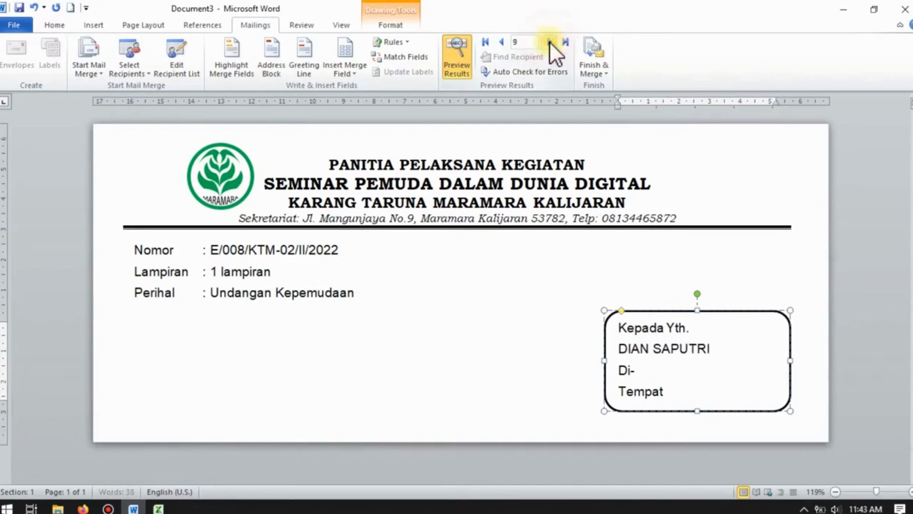
{"action": "left_click", "coordinate": [549, 41]}
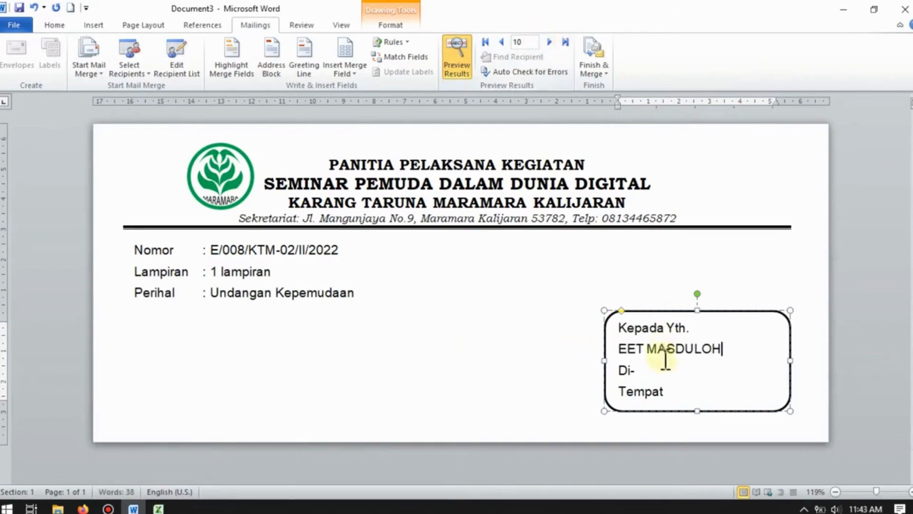
Merge all recipient records into a new document of individual envelopes.
{"action": "left_click", "coordinate": [607, 73]}
{"action": "left_click", "coordinate": [611, 88]}
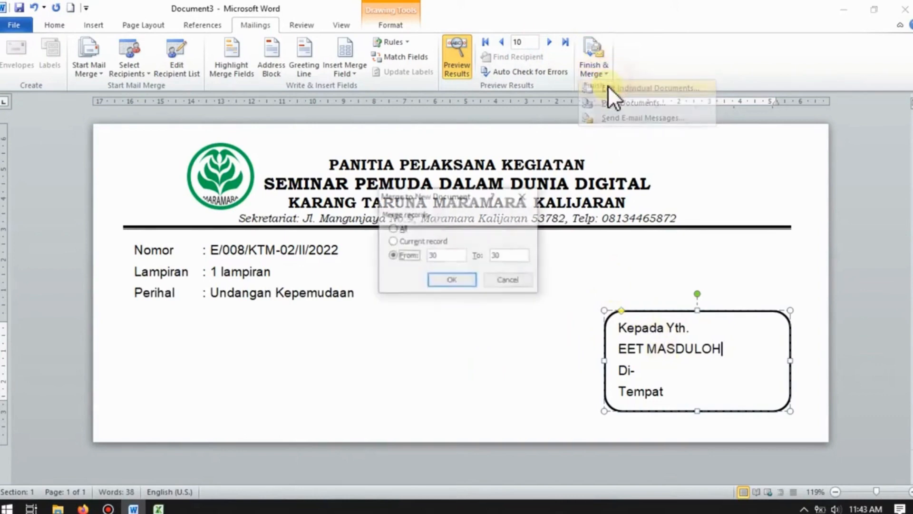
{"action": "left_click", "coordinate": [402, 227]}
{"action": "left_click", "coordinate": [450, 280]}
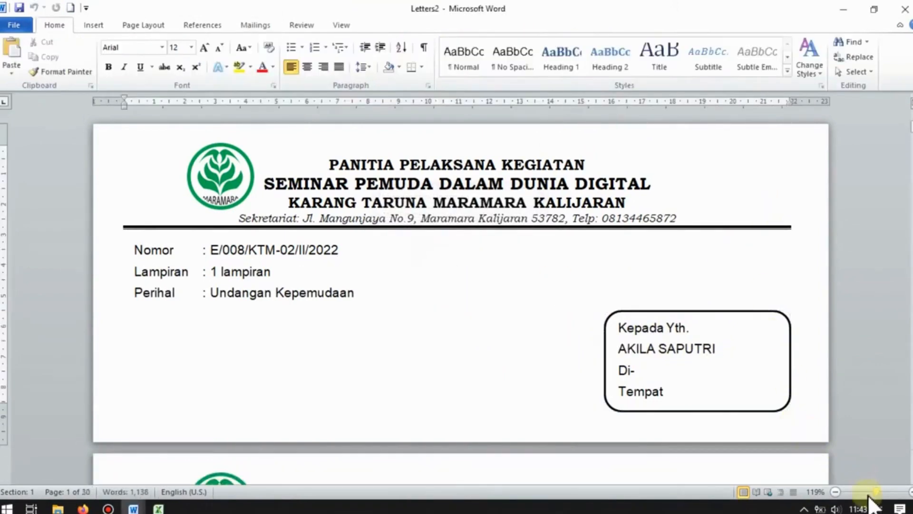
Examine the recipient names on the merged envelopes across the pages at 60% zoom.
{"action": "left_click", "coordinate": [862, 493]}
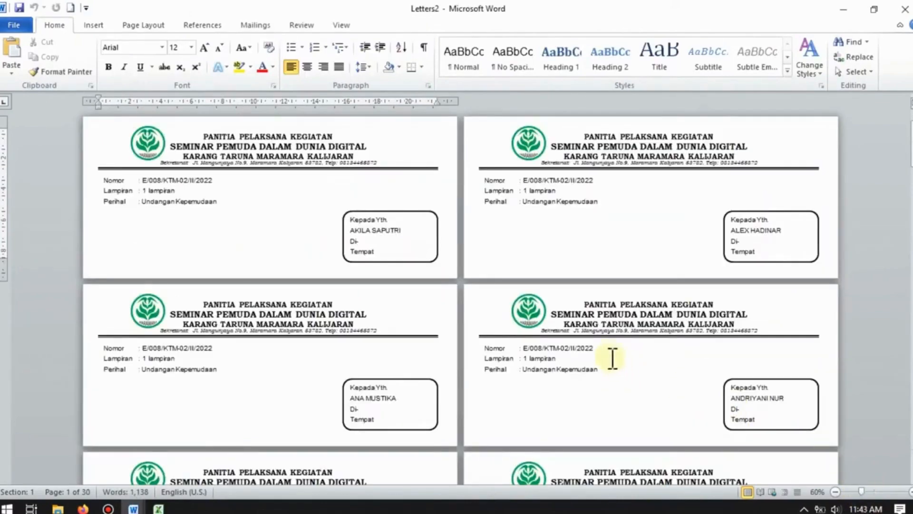
{"action": "scroll", "coordinate": [613, 353], "scroll_direction": "down", "scroll_amount": 3}
{"action": "scroll", "coordinate": [613, 353], "scroll_direction": "down", "scroll_amount": 6}
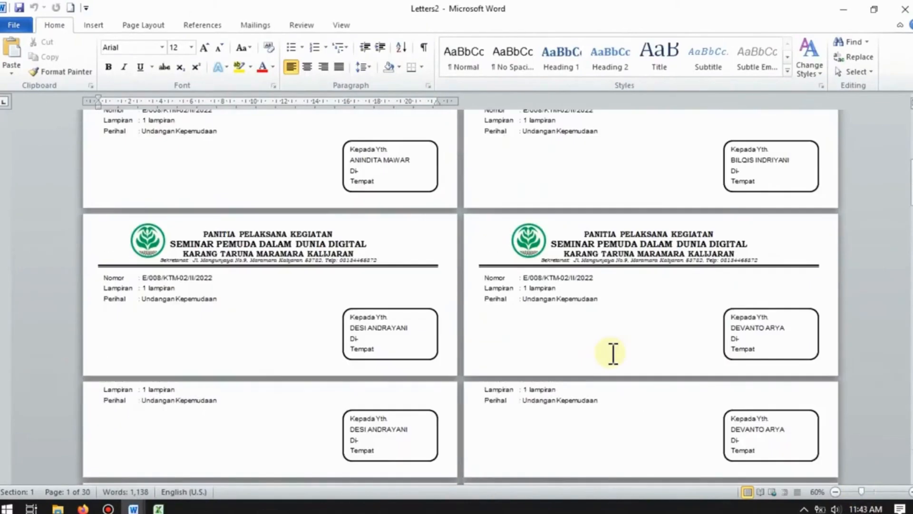
{"action": "scroll", "coordinate": [613, 353], "scroll_direction": "down", "scroll_amount": 12}
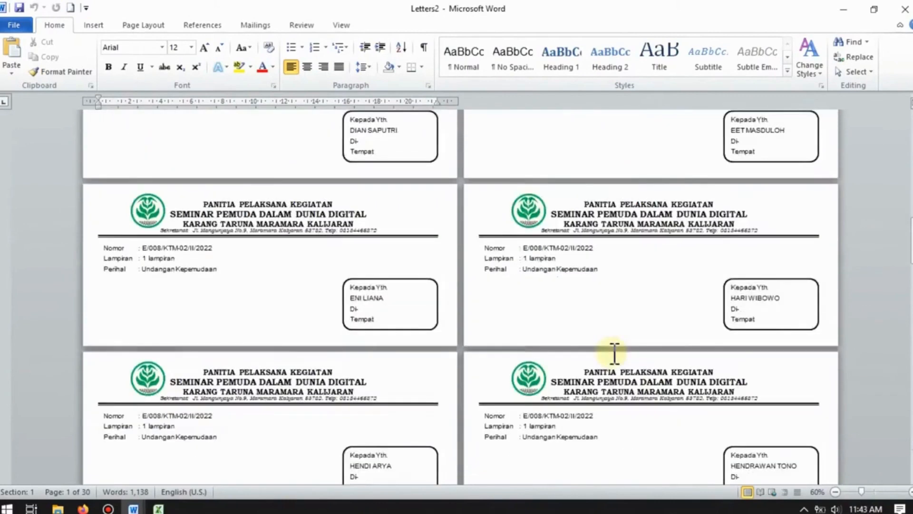
{"action": "scroll", "coordinate": [614, 353], "scroll_direction": "down", "scroll_amount": 10}
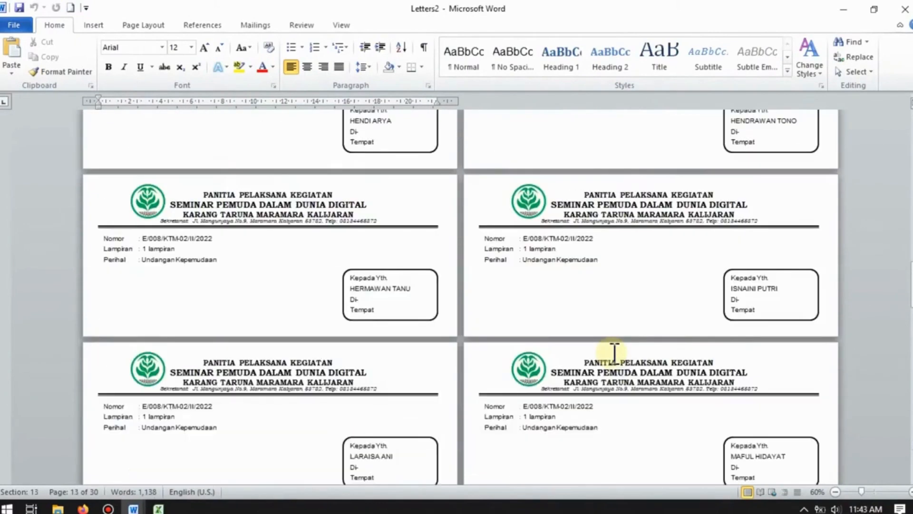
{"action": "scroll", "coordinate": [614, 353], "scroll_direction": "down", "scroll_amount": 5}
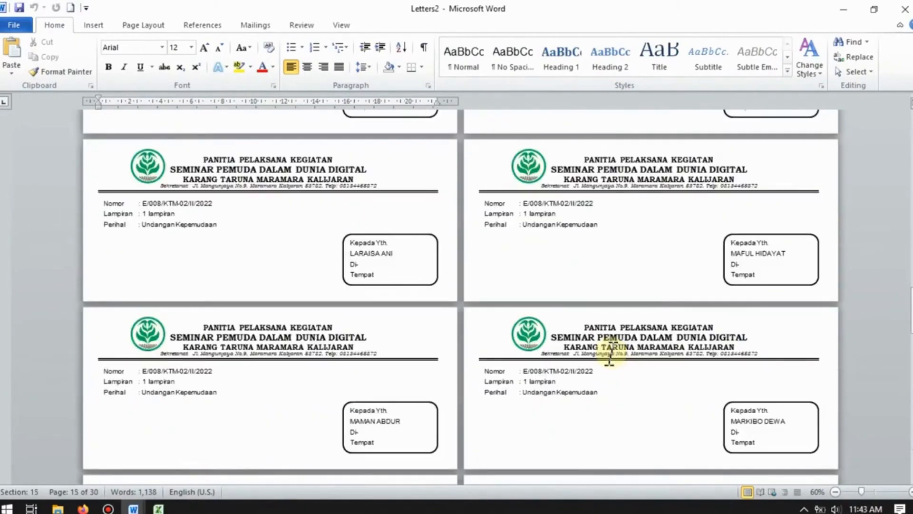
{"action": "scroll", "coordinate": [613, 354], "scroll_direction": "up", "scroll_amount": 20}
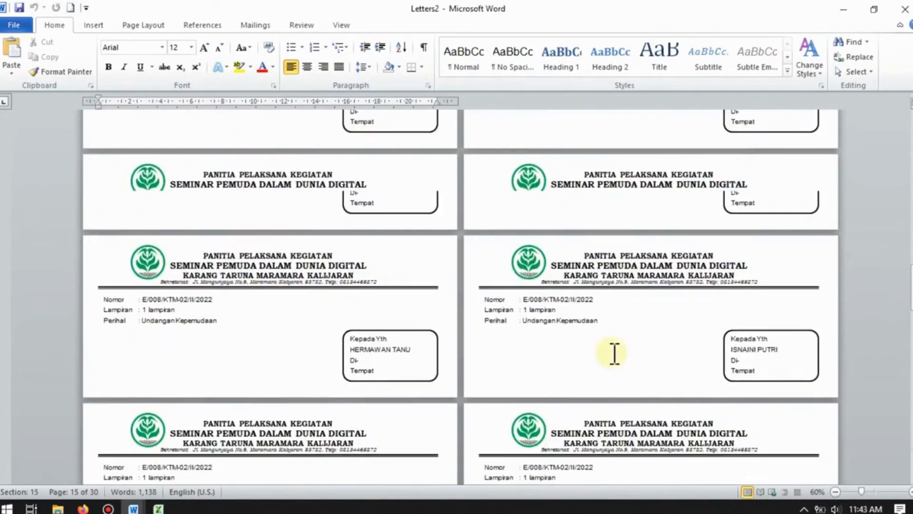
{"action": "scroll", "coordinate": [614, 353], "scroll_direction": "up", "scroll_amount": 15}
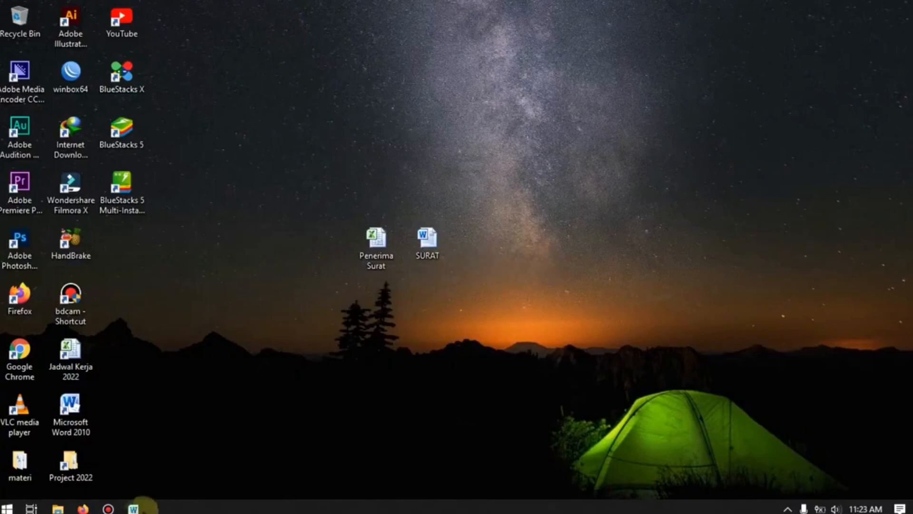
View the SURAT envelope layout in Word, and open the Penerima Surat workbook in a maximized Excel window.
{"action": "left_click", "coordinate": [133, 508]}
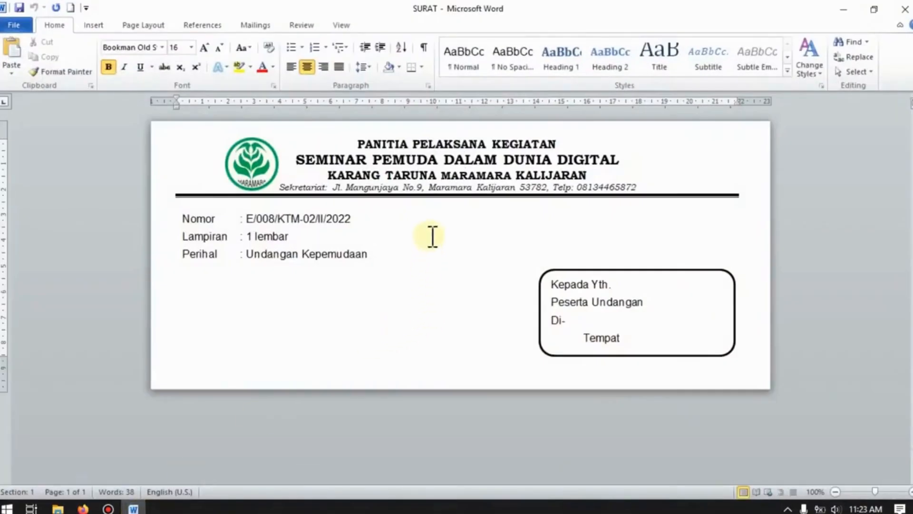
{"action": "left_click", "coordinate": [846, 8]}
{"action": "double_click", "coordinate": [369, 247]}
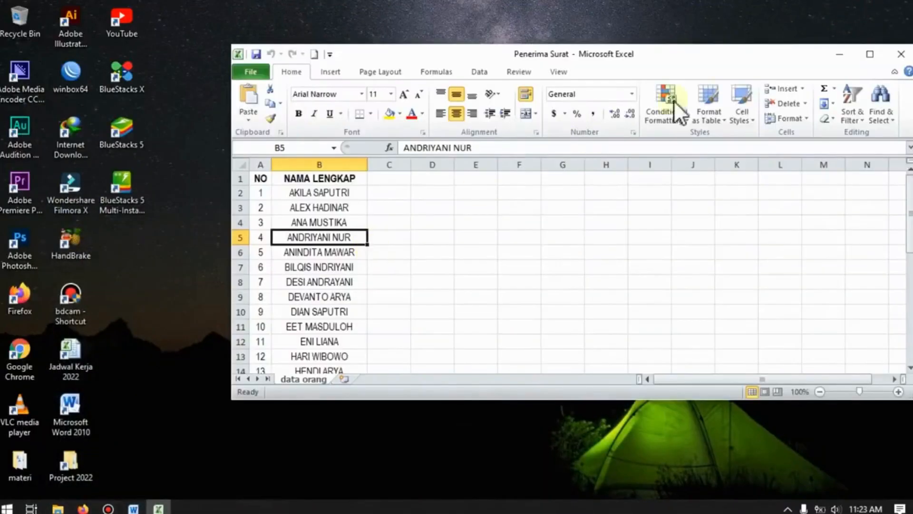
{"action": "left_click", "coordinate": [874, 56]}
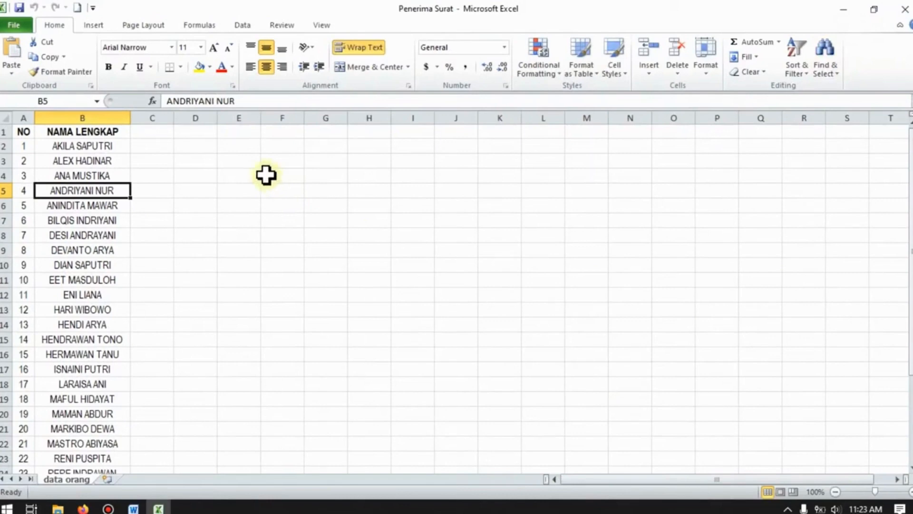
Examine the NO and NAMA LENGKAP headers of the recipient table, and close the workbook.
{"action": "left_click", "coordinate": [24, 133]}
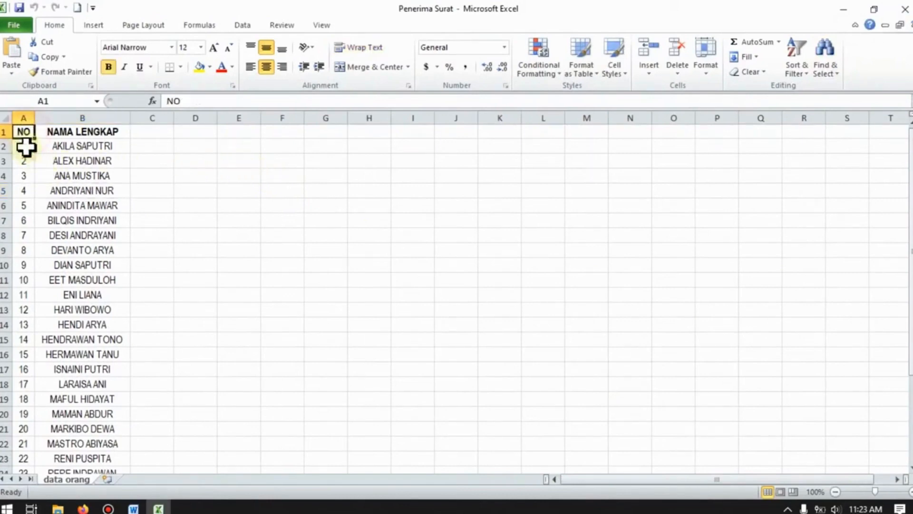
{"action": "left_click", "coordinate": [80, 133]}
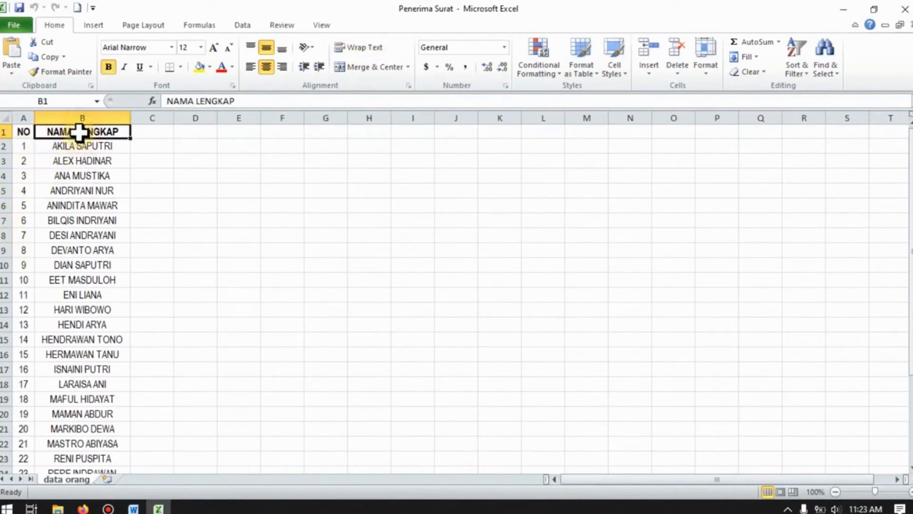
{"action": "left_click", "coordinate": [152, 133]}
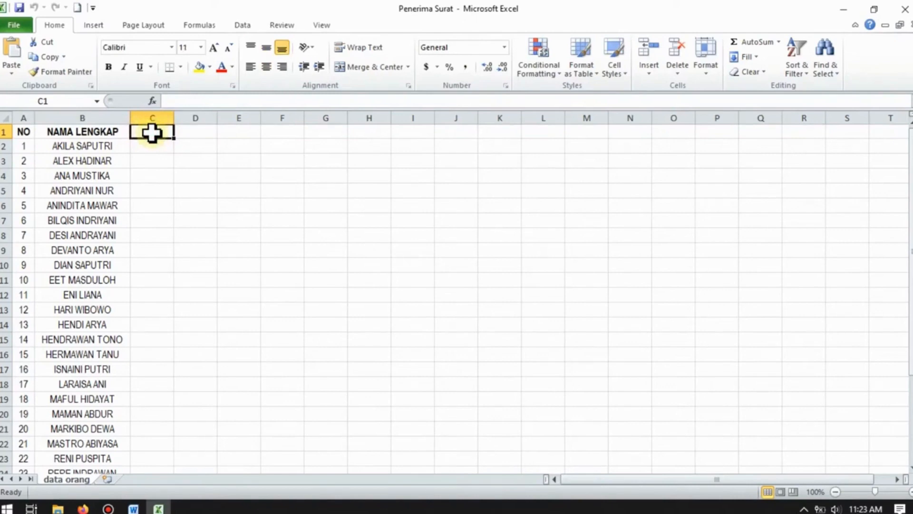
{"action": "left_click", "coordinate": [88, 133]}
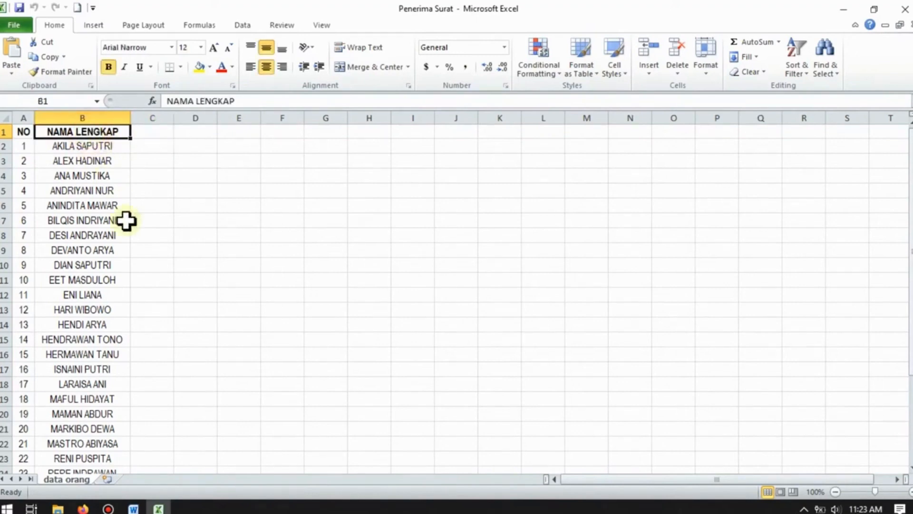
{"action": "left_click", "coordinate": [906, 10]}
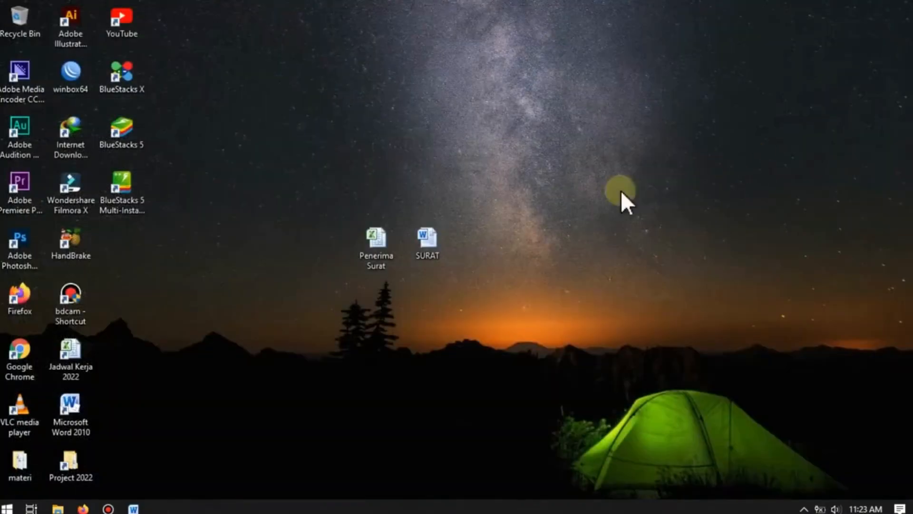
Create a new blank document in Word and start an Envelopes mail merge in it.
{"action": "left_click", "coordinate": [133, 509]}
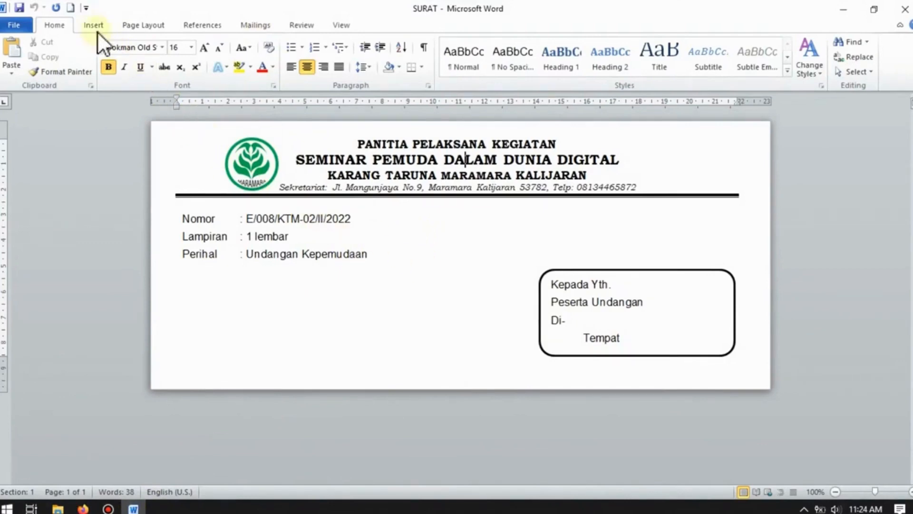
{"action": "left_click", "coordinate": [71, 6]}
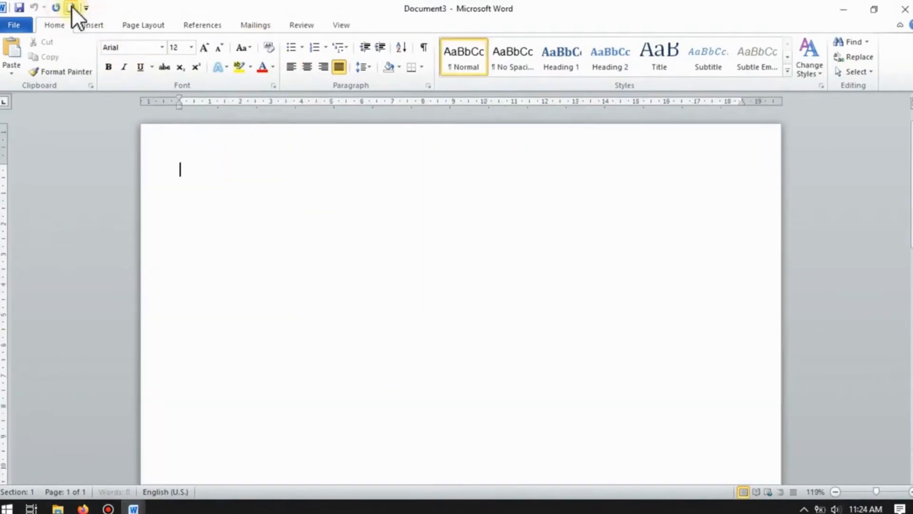
{"action": "left_click", "coordinate": [273, 24]}
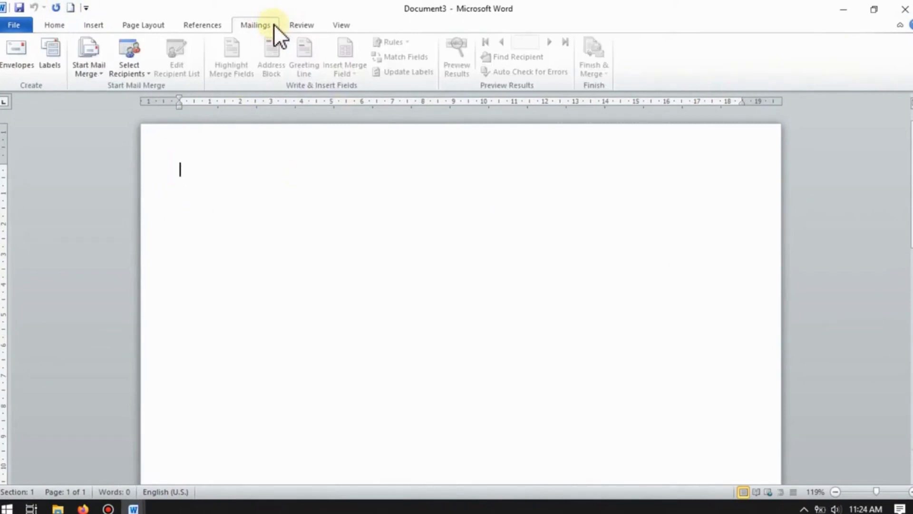
{"action": "left_click", "coordinate": [101, 75]}
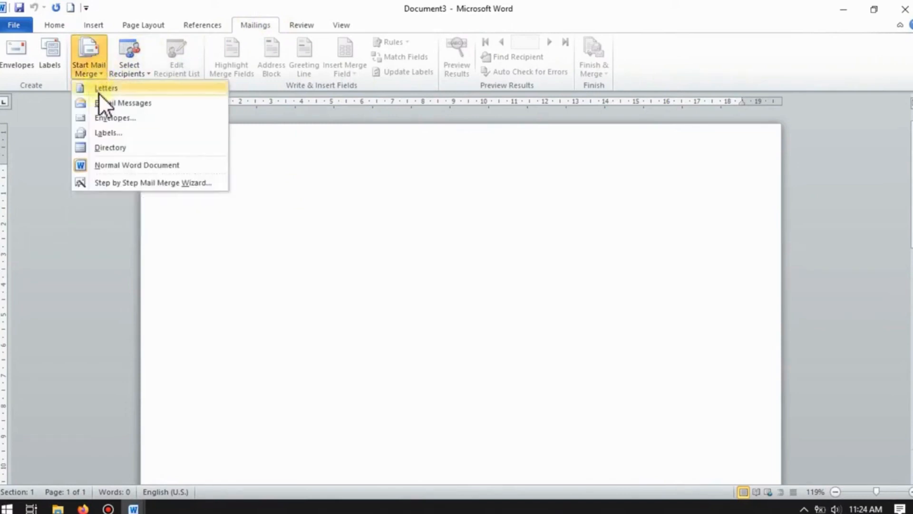
{"action": "left_click", "coordinate": [135, 119]}
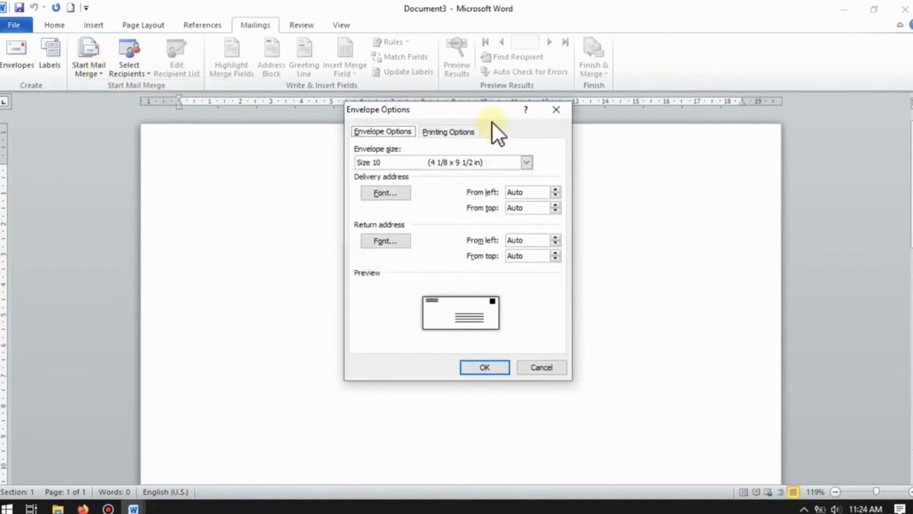
{"action": "left_click_drag", "start_coordinate": [495, 114], "coordinate": [495, 152]}
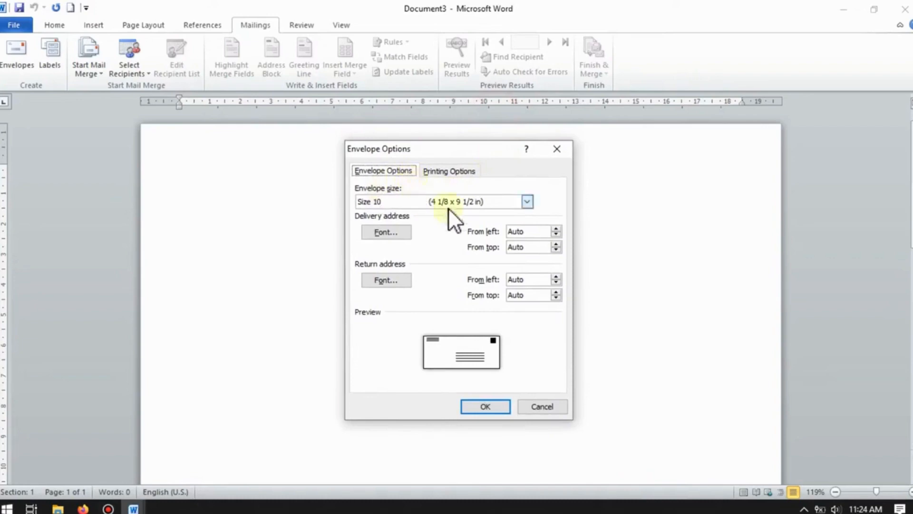
Look through the predefined envelope sizes and check the plain envelope's dimensions in the Firefox image results, returning to Document3 in Word.
{"action": "left_click", "coordinate": [527, 202]}
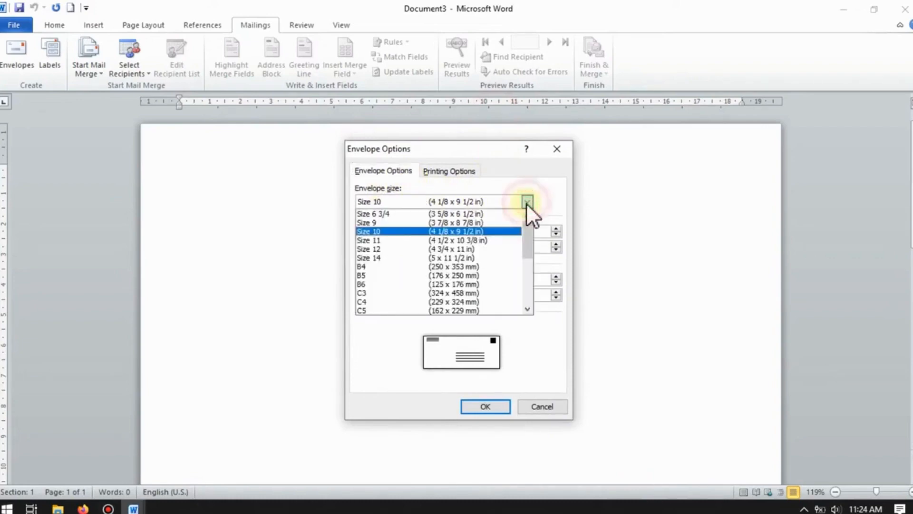
{"action": "left_click_drag", "start_coordinate": [527, 232], "coordinate": [527, 297]}
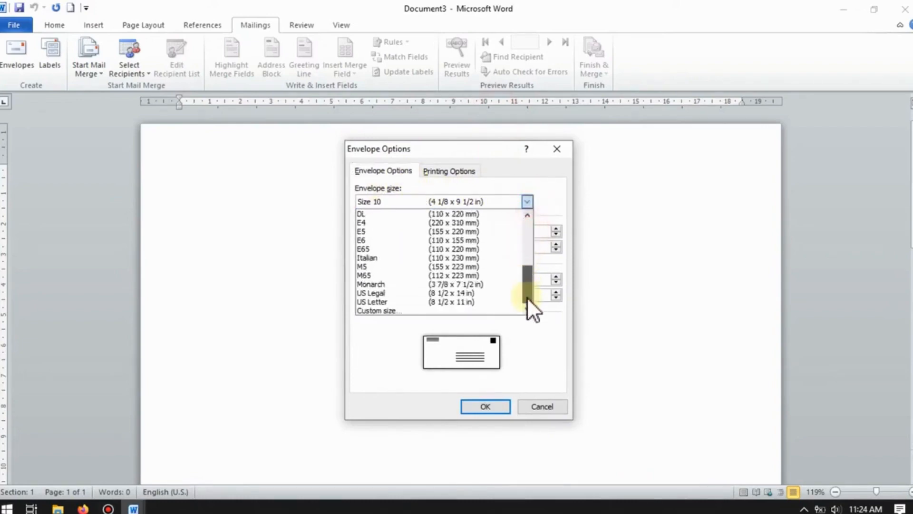
{"action": "left_click_drag", "start_coordinate": [529, 255], "coordinate": [533, 213]}
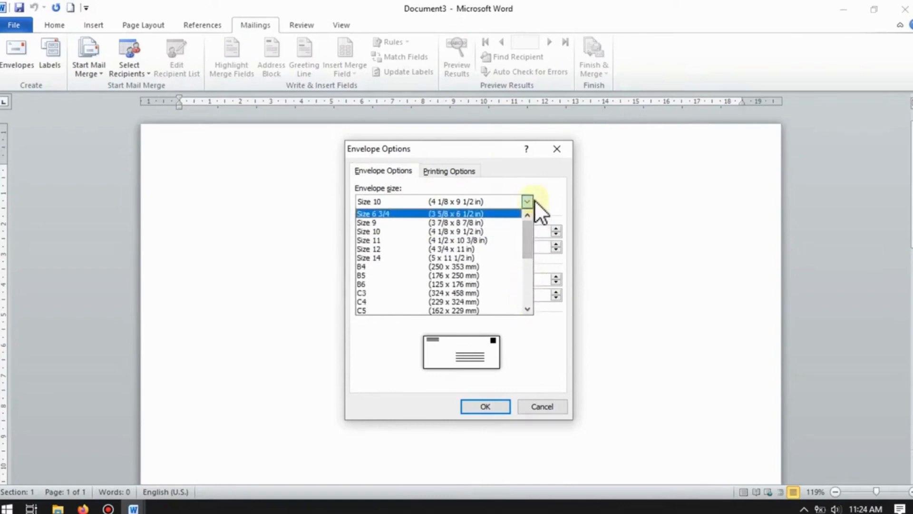
{"action": "left_click", "coordinate": [82, 508]}
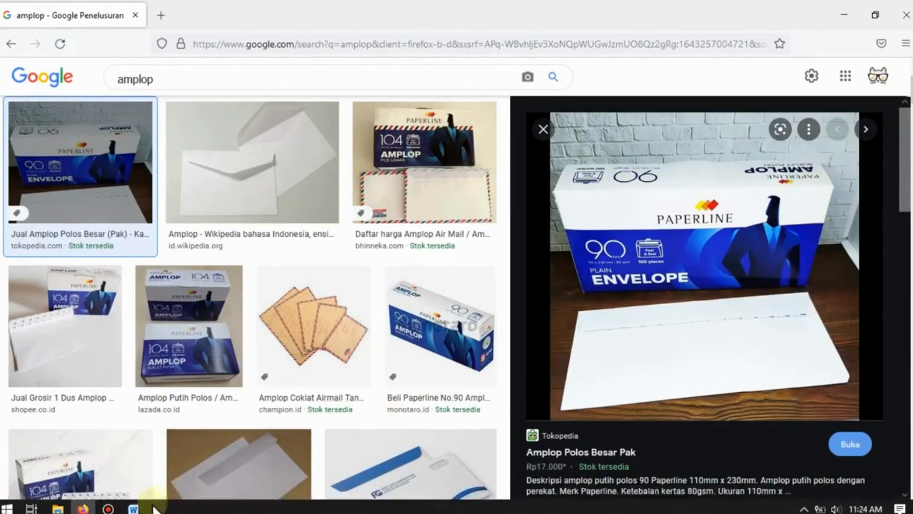
{"action": "mouse_move", "coordinate": [135, 508]}
{"action": "left_click", "coordinate": [189, 475]}
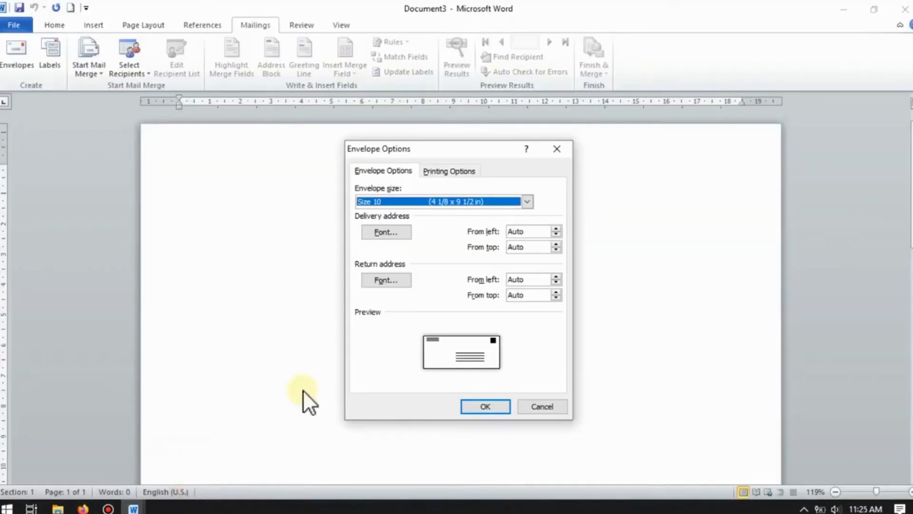
Examine the custom envelope size option's width and height fields, and leave them without applying a custom size.
{"action": "left_click", "coordinate": [527, 202]}
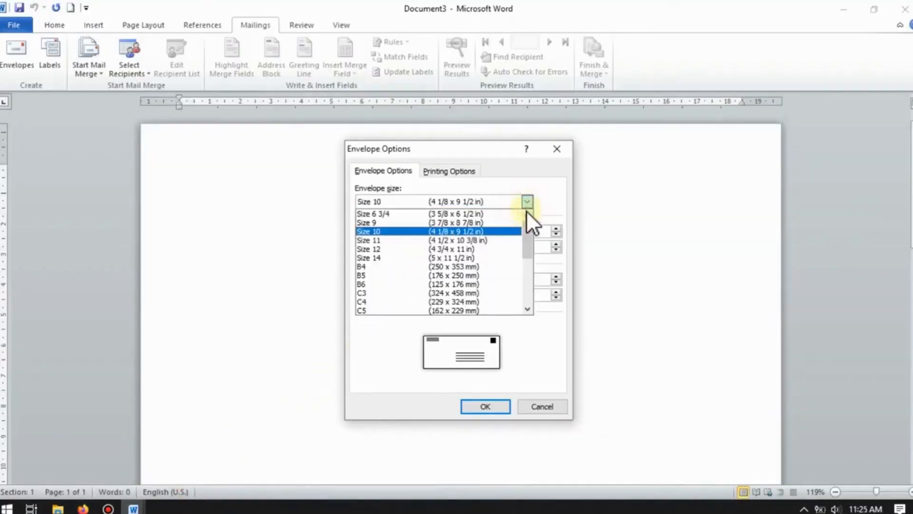
{"action": "left_click_drag", "start_coordinate": [531, 238], "coordinate": [509, 277]}
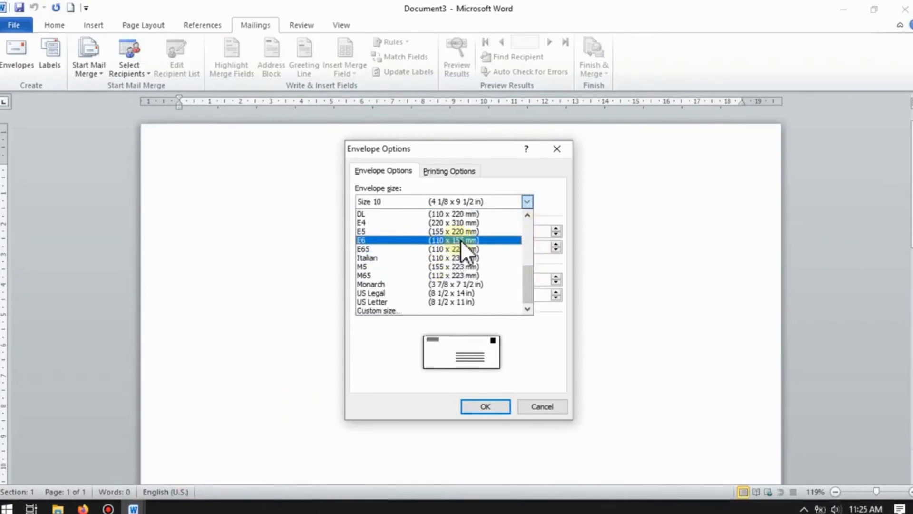
{"action": "left_click", "coordinate": [389, 309]}
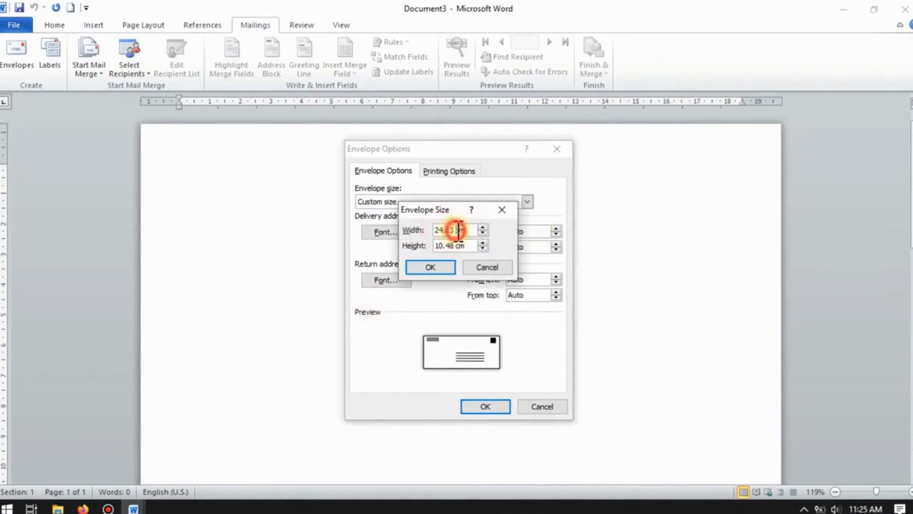
{"action": "left_click_drag", "start_coordinate": [458, 231], "coordinate": [427, 233]}
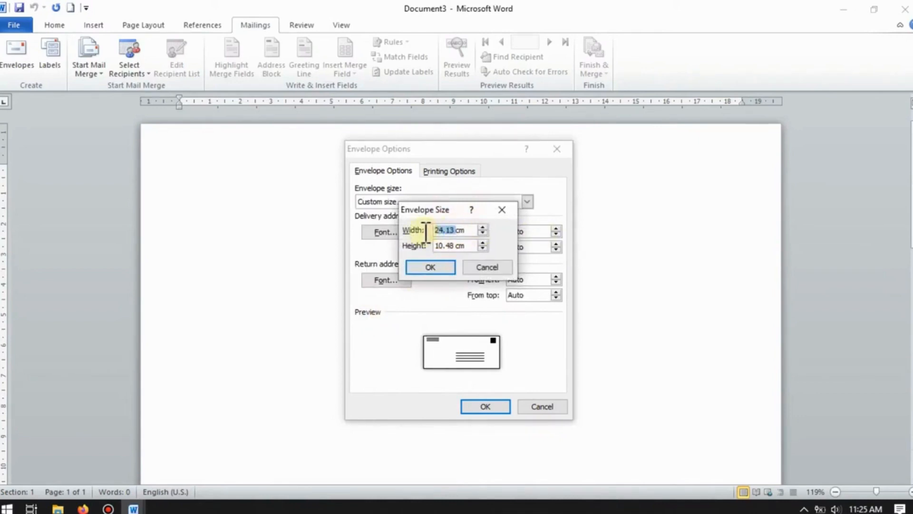
{"action": "left_click", "coordinate": [454, 245]}
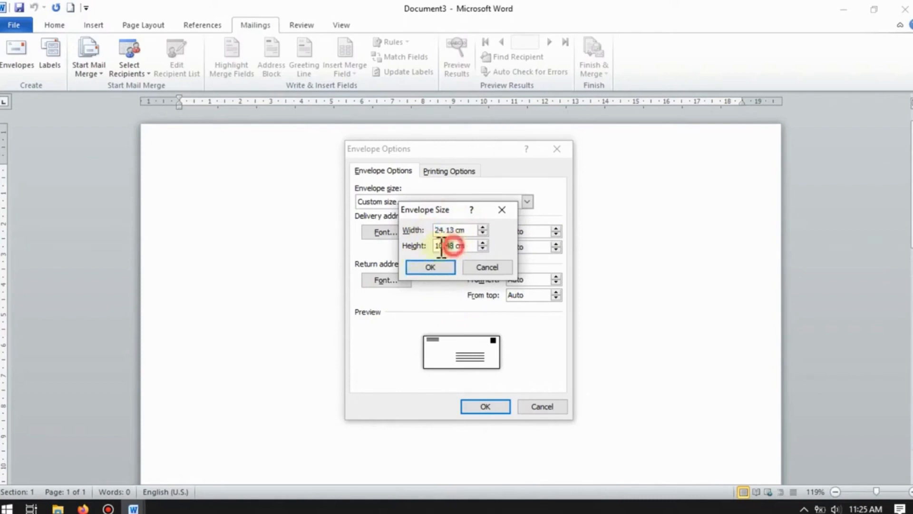
{"action": "left_click_drag", "start_coordinate": [441, 245], "coordinate": [427, 256]}
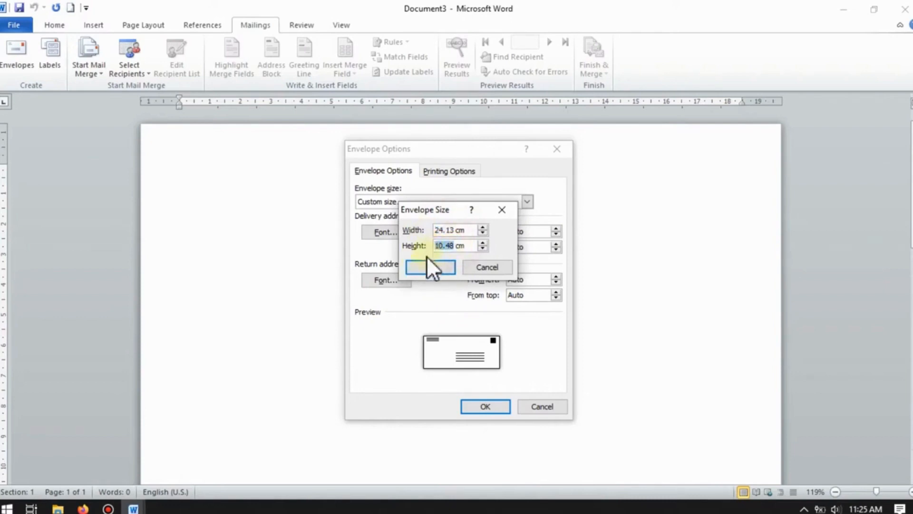
{"action": "left_click", "coordinate": [485, 269]}
Set the envelope size to the predefined Size 10 (4 1/8 x 9 1/2 in).
{"action": "left_click", "coordinate": [527, 204]}
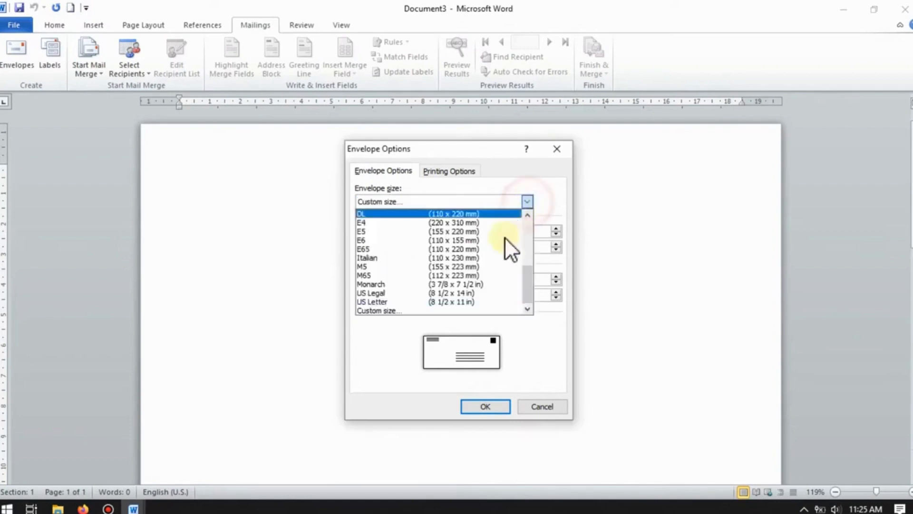
{"action": "left_click", "coordinate": [529, 275]}
{"action": "left_click_drag", "start_coordinate": [522, 247], "coordinate": [520, 221]}
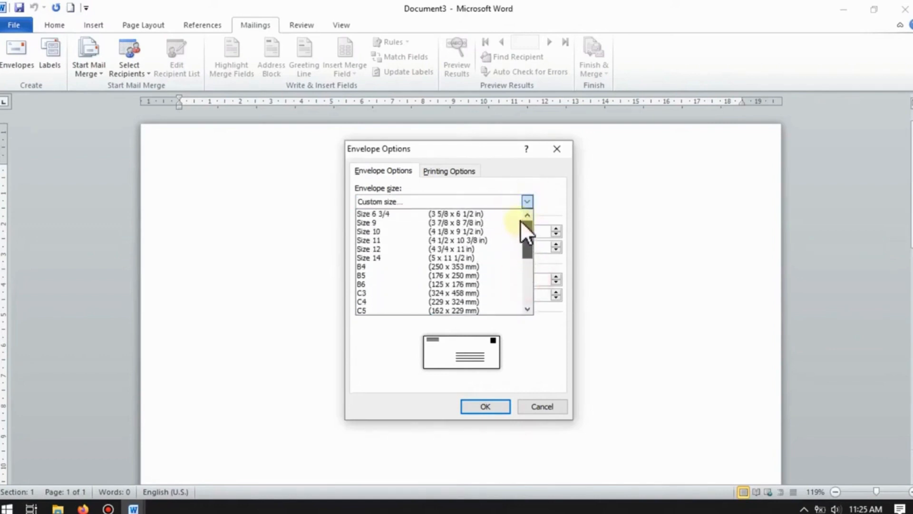
{"action": "left_click", "coordinate": [433, 233]}
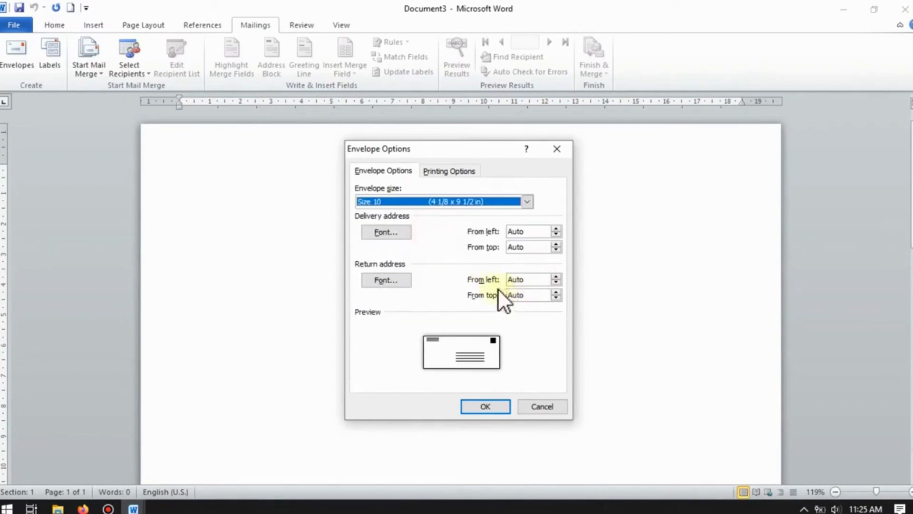
Choose the face-up feed method with the envelope fed vertically along the right edge, and apply the envelope options to the document.
{"action": "left_click", "coordinate": [449, 171]}
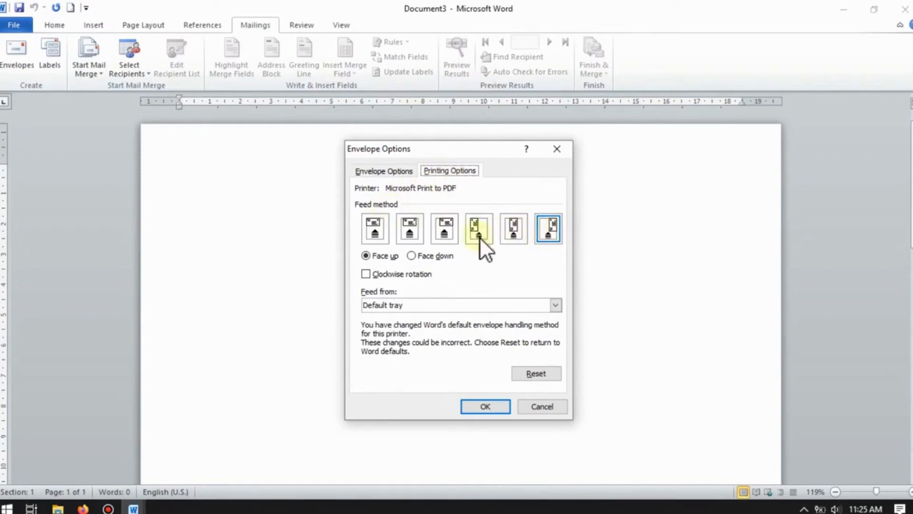
{"action": "left_click", "coordinate": [554, 227]}
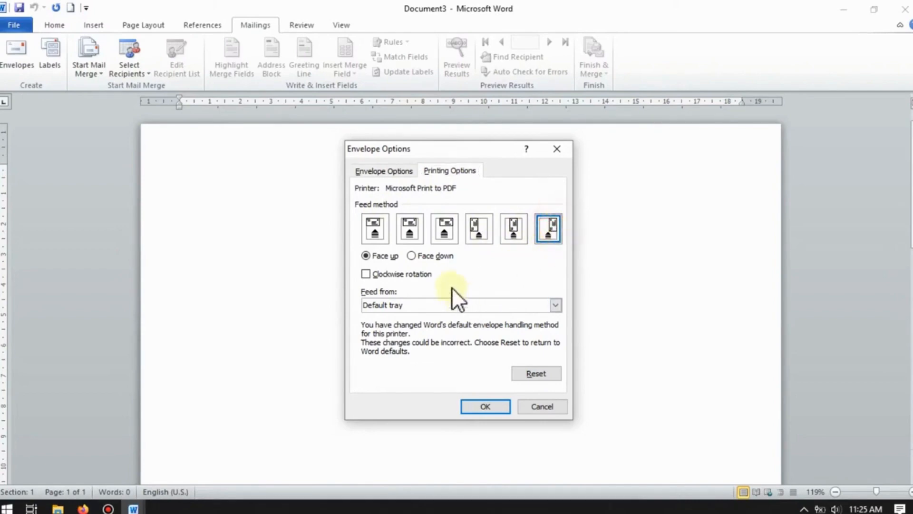
{"action": "left_click", "coordinate": [381, 174]}
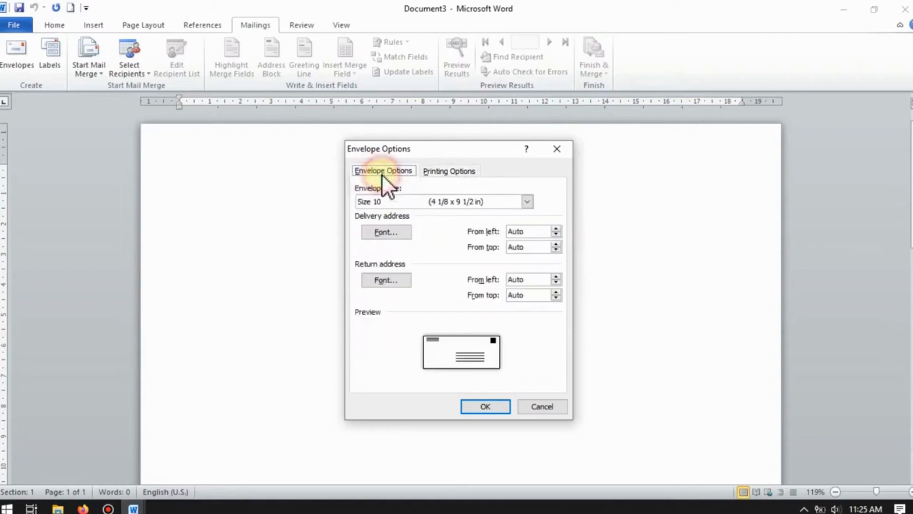
{"action": "left_click", "coordinate": [485, 406]}
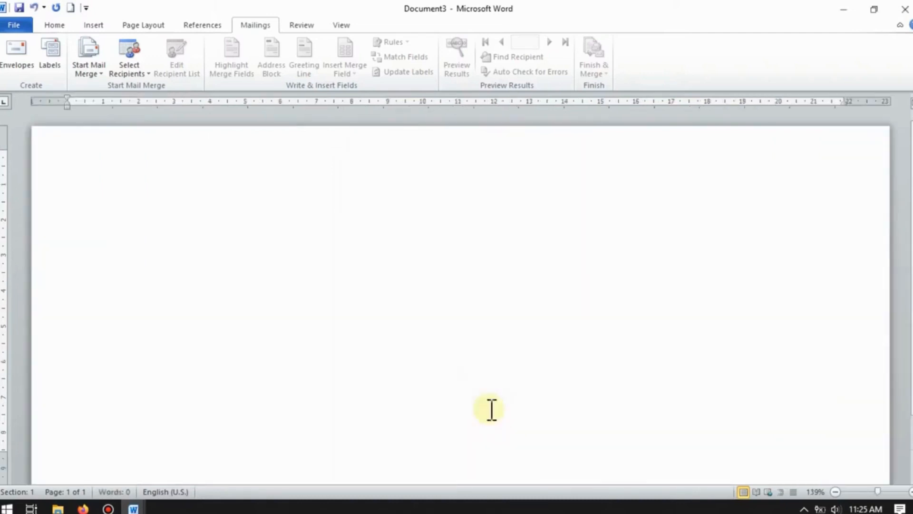
Delete the delivery address frame from the lower part of the envelope.
{"action": "scroll", "coordinate": [470, 357], "scroll_direction": "down", "scroll_amount": 2, "text": "ctrl"}
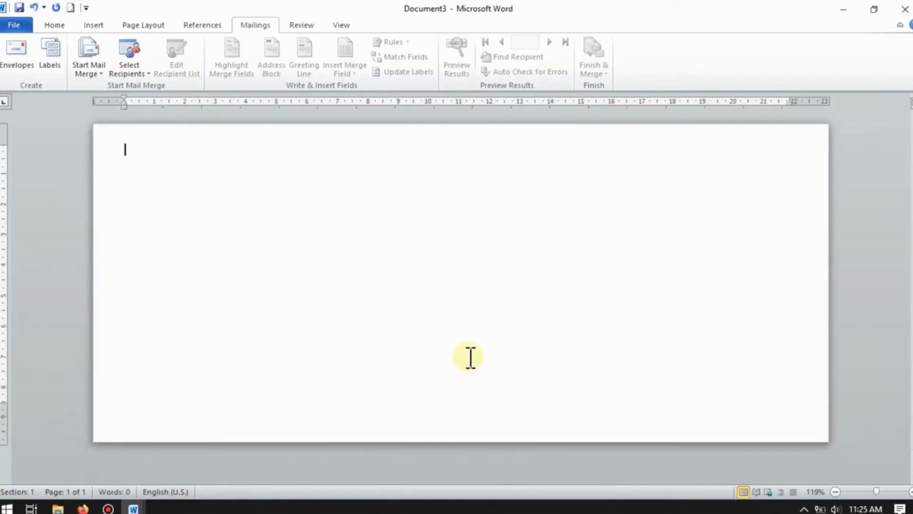
{"action": "left_click", "coordinate": [411, 347]}
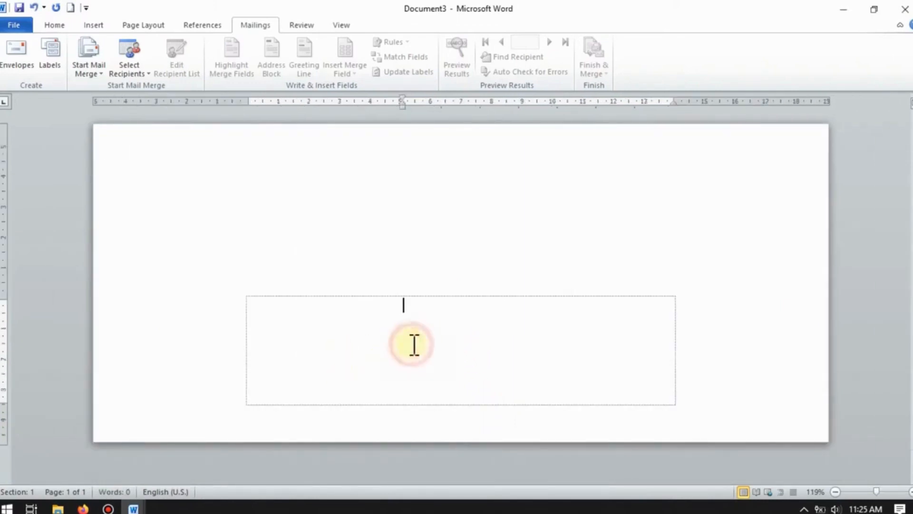
{"action": "left_click", "coordinate": [199, 206]}
{"action": "left_click", "coordinate": [642, 181]}
{"action": "left_click", "coordinate": [613, 351]}
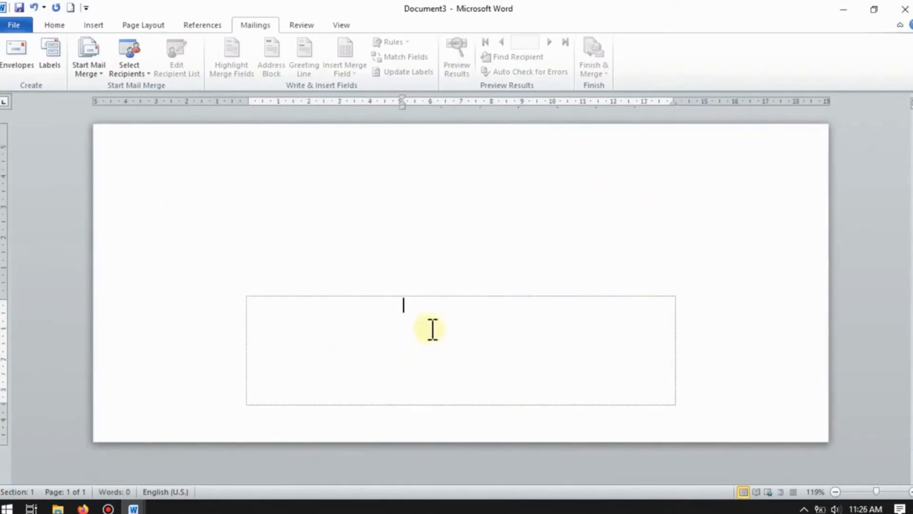
{"action": "left_click", "coordinate": [464, 297]}
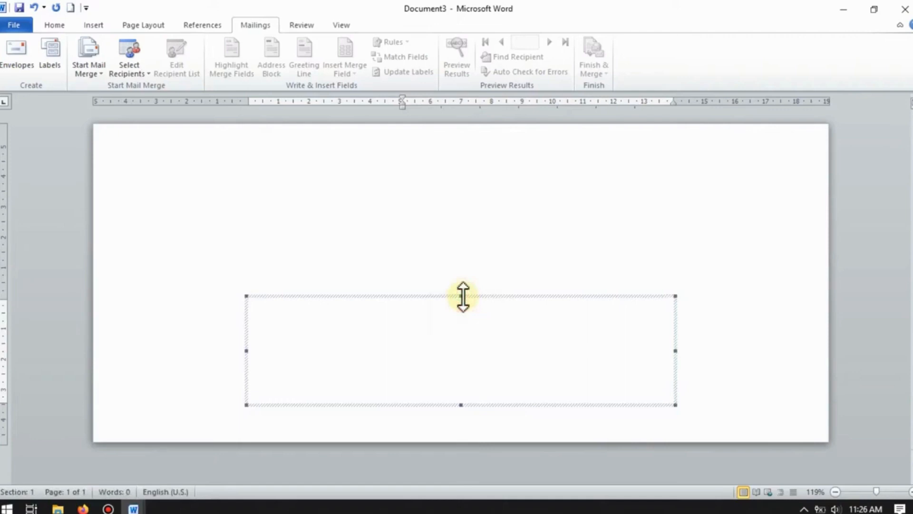
{"action": "key", "text": "Delete"}
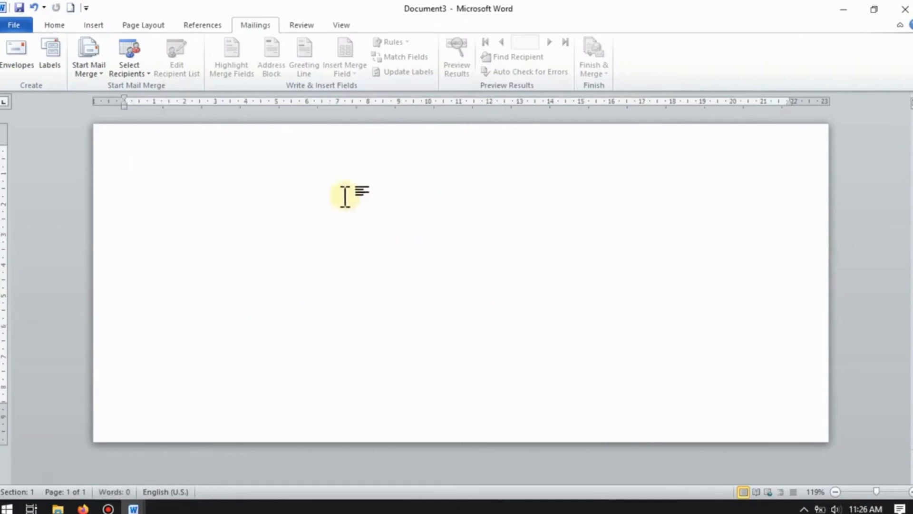
Check the letterhead in the SURAT document, and paste the four letterhead lines beginning with PANITIA PELAKSANA KEGIATAN into Document3.
{"action": "left_click", "coordinate": [64, 25]}
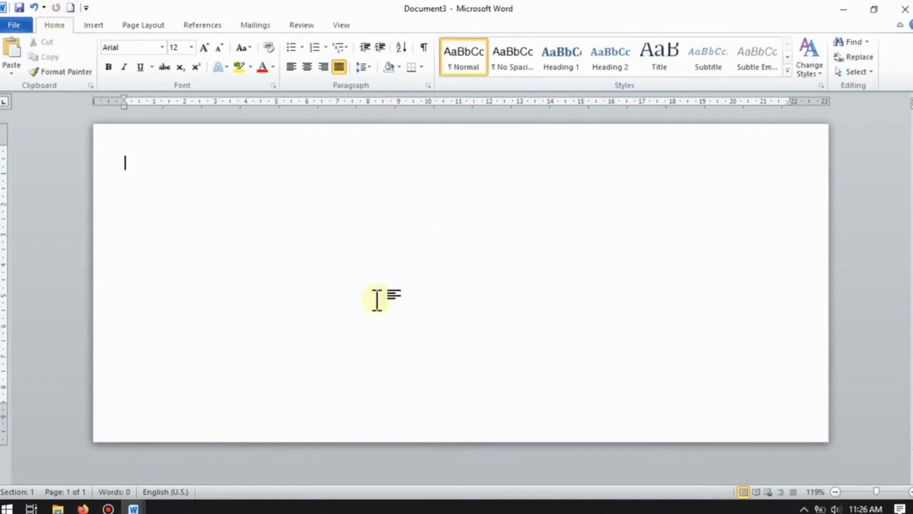
{"action": "left_click", "coordinate": [140, 509]}
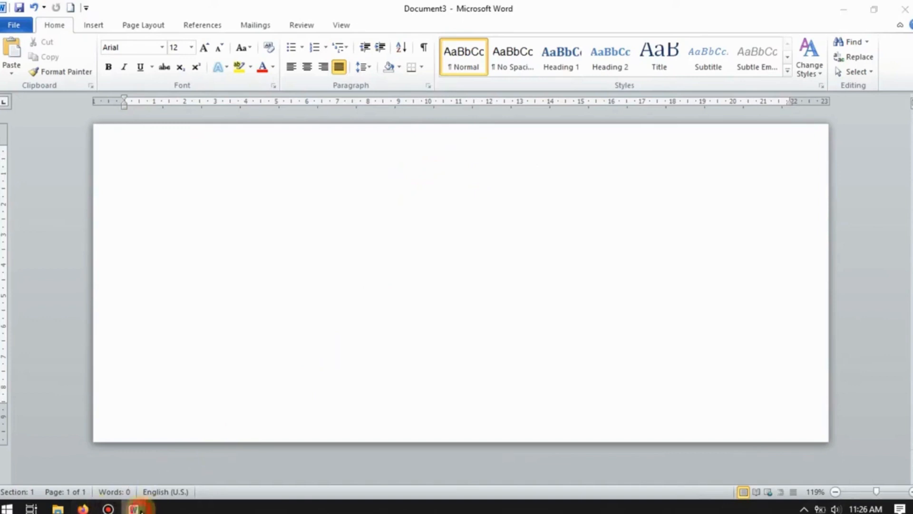
{"action": "left_click", "coordinate": [85, 466]}
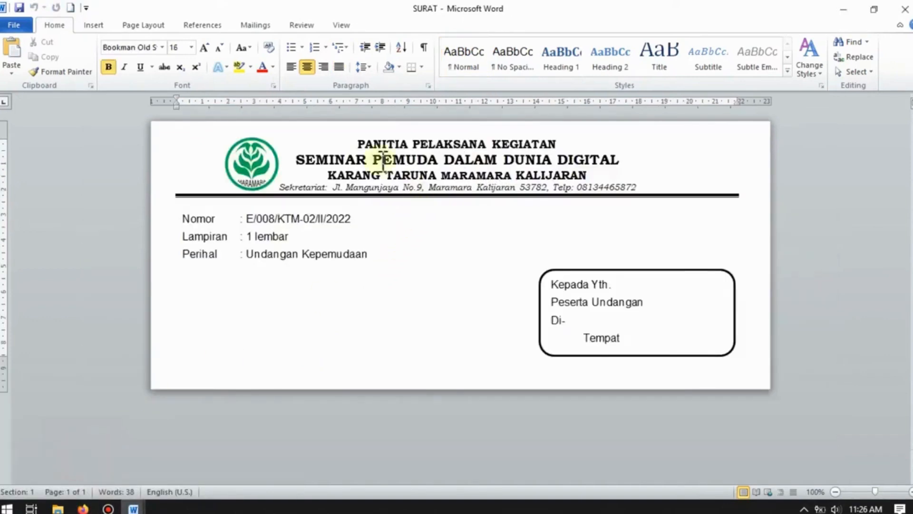
{"action": "left_click", "coordinate": [455, 162]}
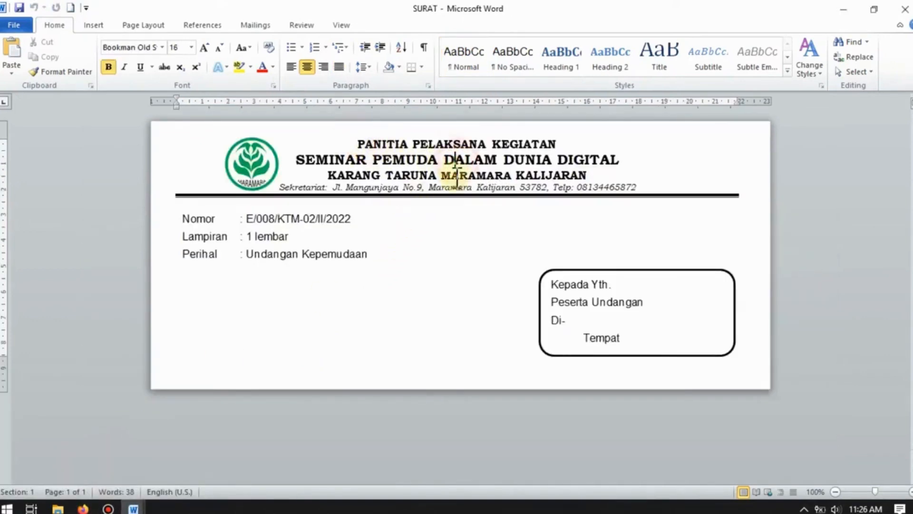
{"action": "left_click", "coordinate": [133, 510]}
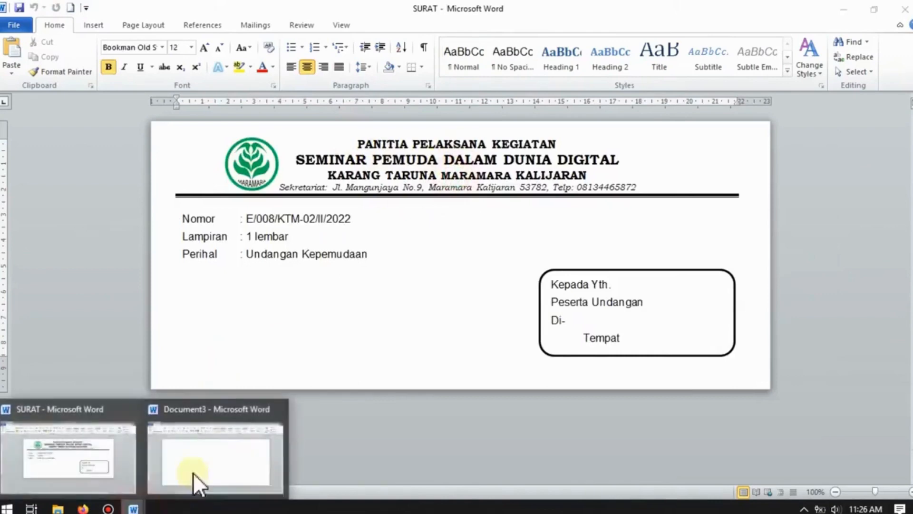
{"action": "left_click", "coordinate": [194, 471]}
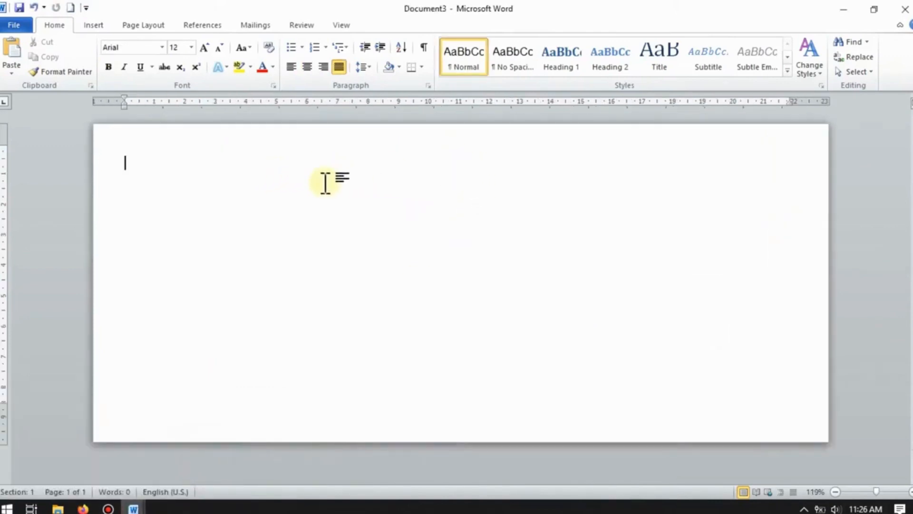
{"action": "key", "text": "ctrl+v"}
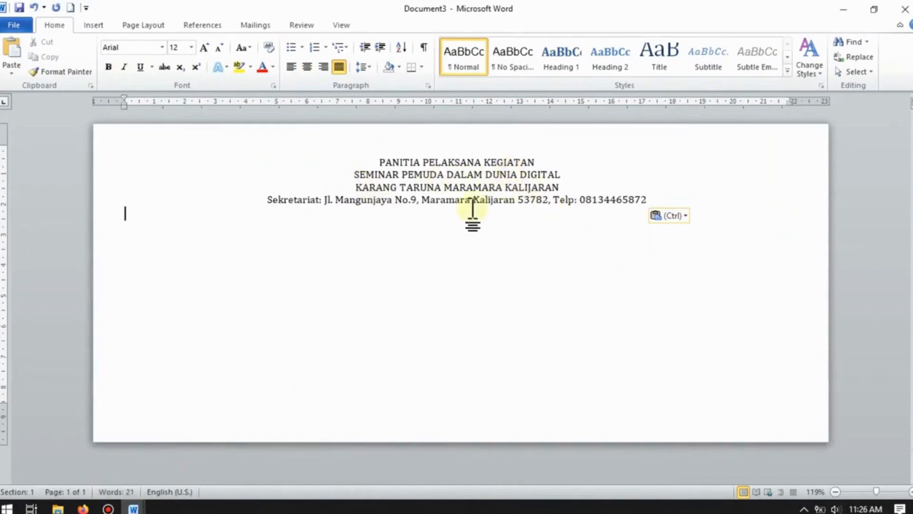
Change the font of all four letterhead lines to Bookman Old Style.
{"action": "left_click", "coordinate": [513, 164]}
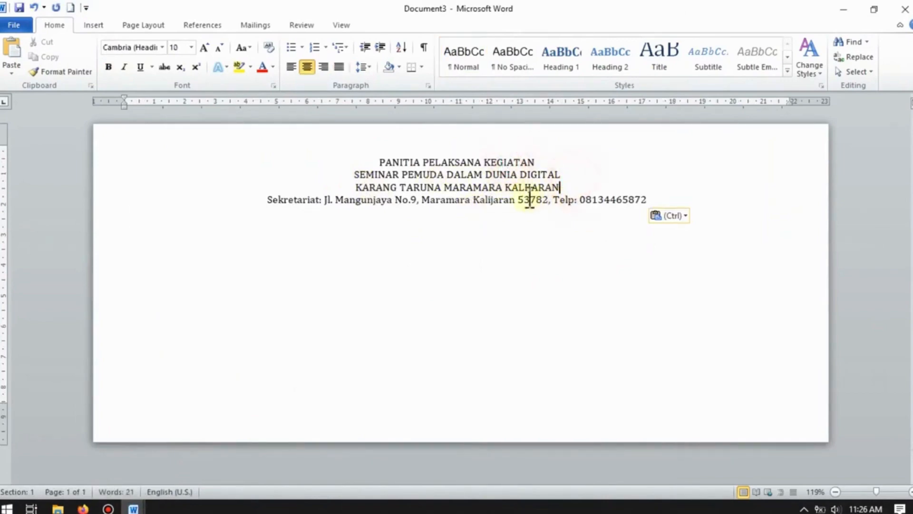
{"action": "left_click", "coordinate": [431, 176]}
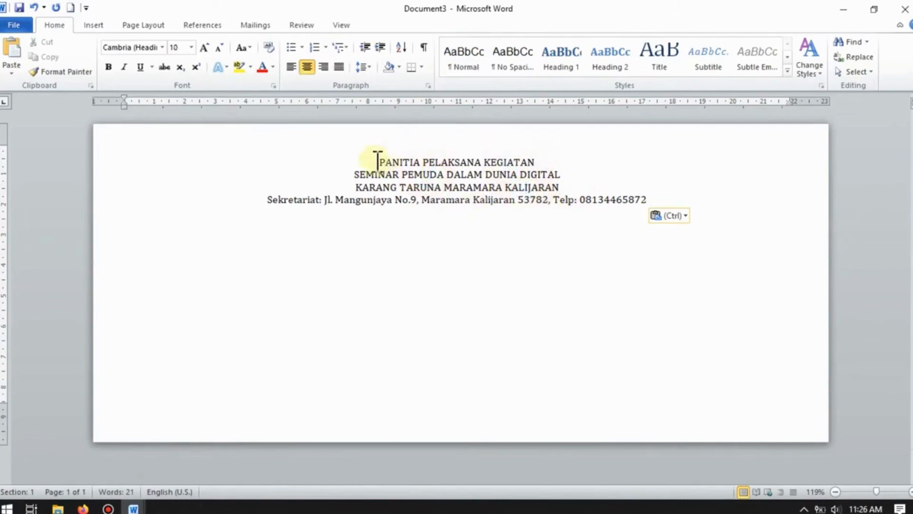
{"action": "left_click_drag", "start_coordinate": [376, 159], "coordinate": [655, 199]}
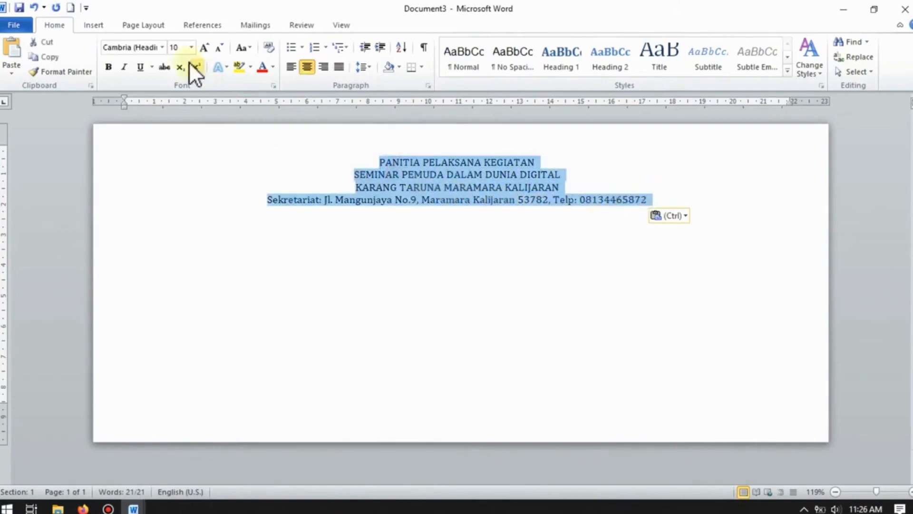
{"action": "left_click", "coordinate": [163, 47]}
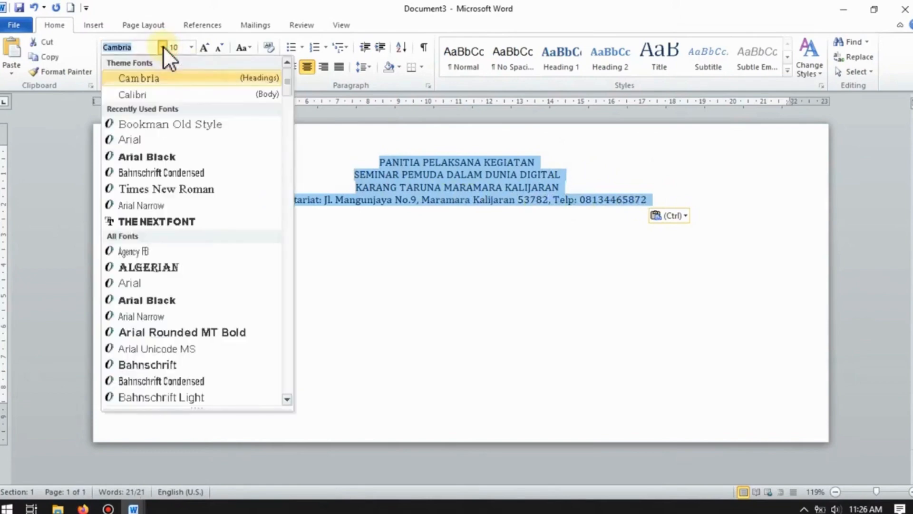
{"action": "left_click", "coordinate": [147, 125]}
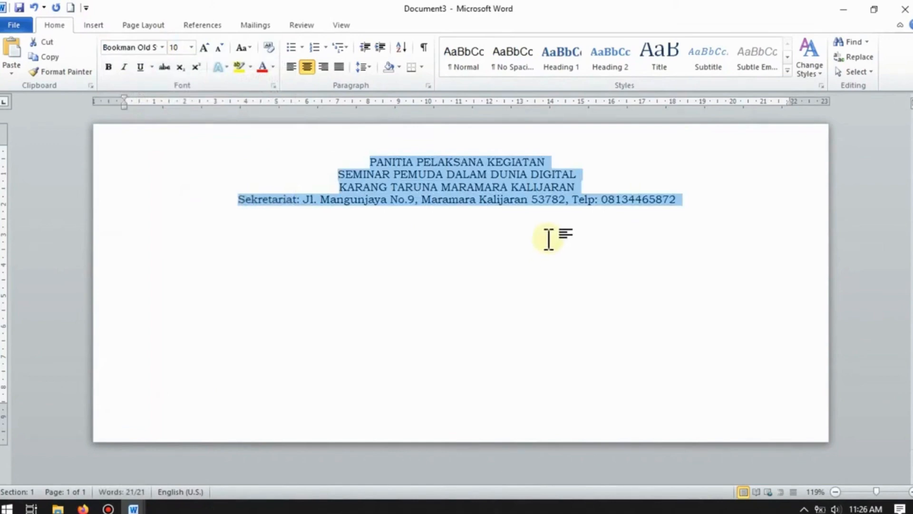
Format the second letterhead line, SEMINAR PEMUDA DALAM DUNIA DIGITAL, in bold at size 16.
{"action": "left_click", "coordinate": [533, 172]}
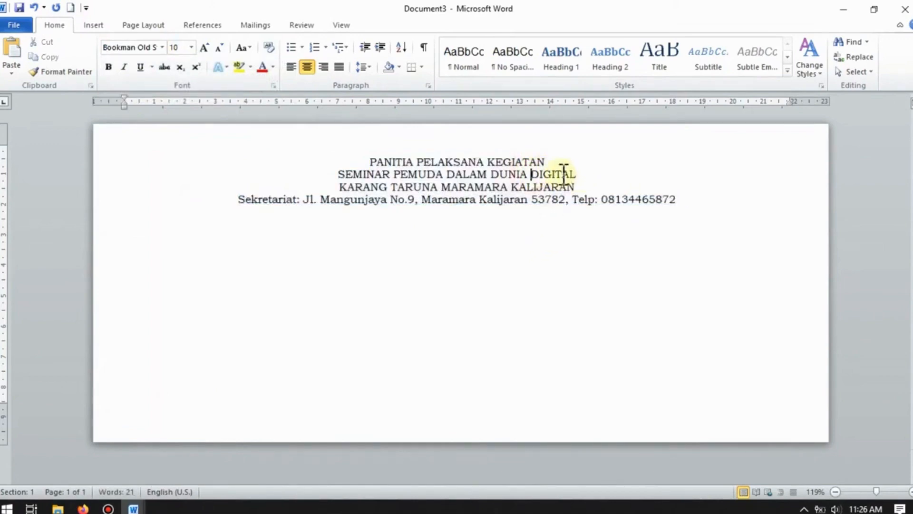
{"action": "triple_click", "coordinate": [564, 174]}
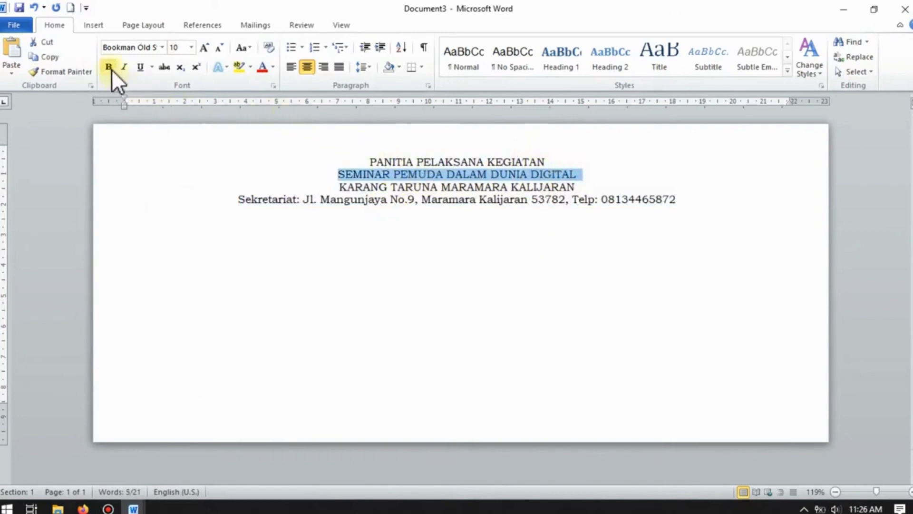
{"action": "left_click", "coordinate": [191, 48]}
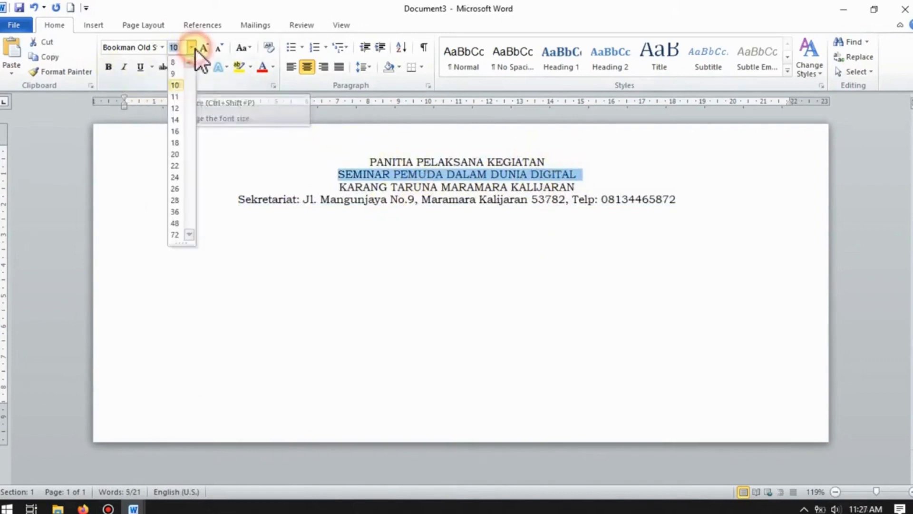
{"action": "left_click", "coordinate": [178, 131]}
{"action": "left_click", "coordinate": [107, 68]}
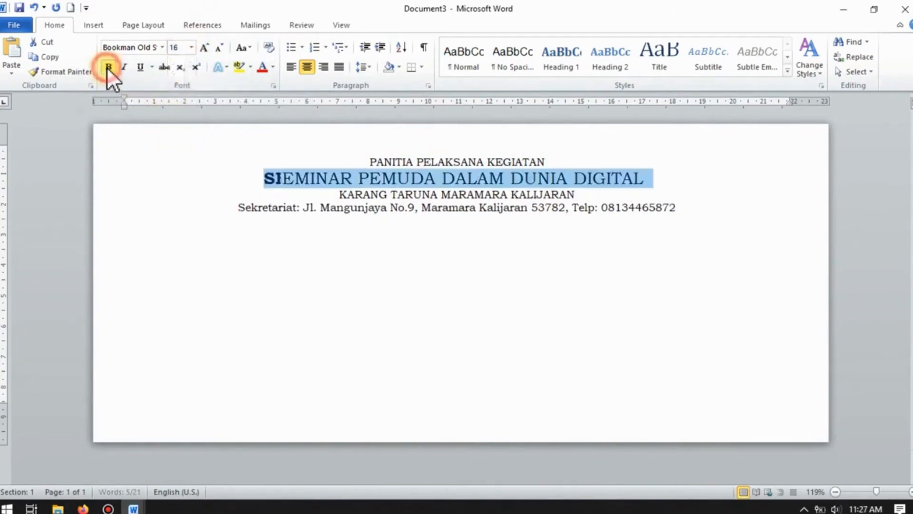
{"action": "left_click", "coordinate": [473, 160]}
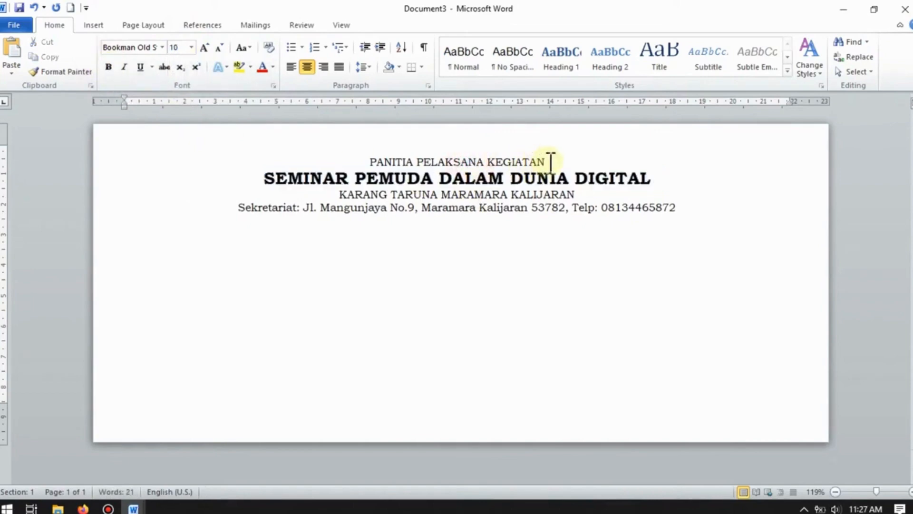
Format the first letterhead line, PANITIA PELAKSANA KEGIATAN, in bold at size 14.
{"action": "triple_click", "coordinate": [536, 159]}
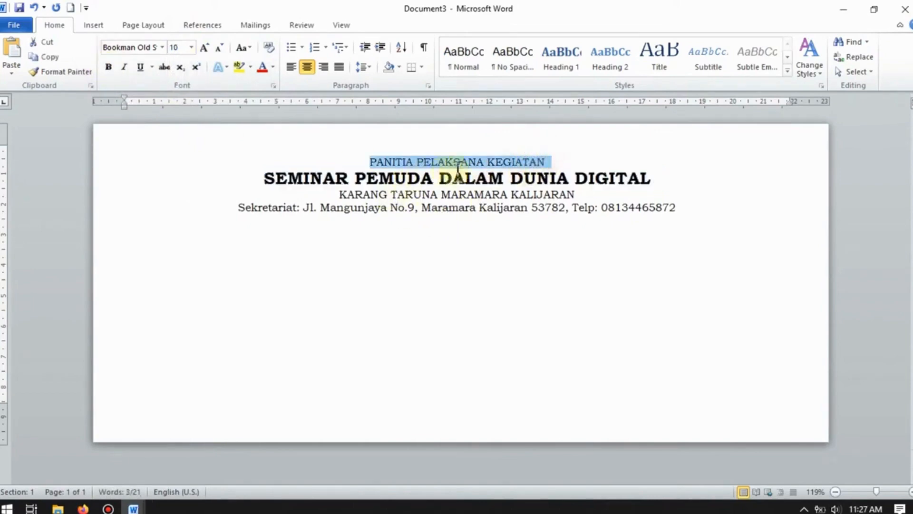
{"action": "left_click", "coordinate": [190, 47]}
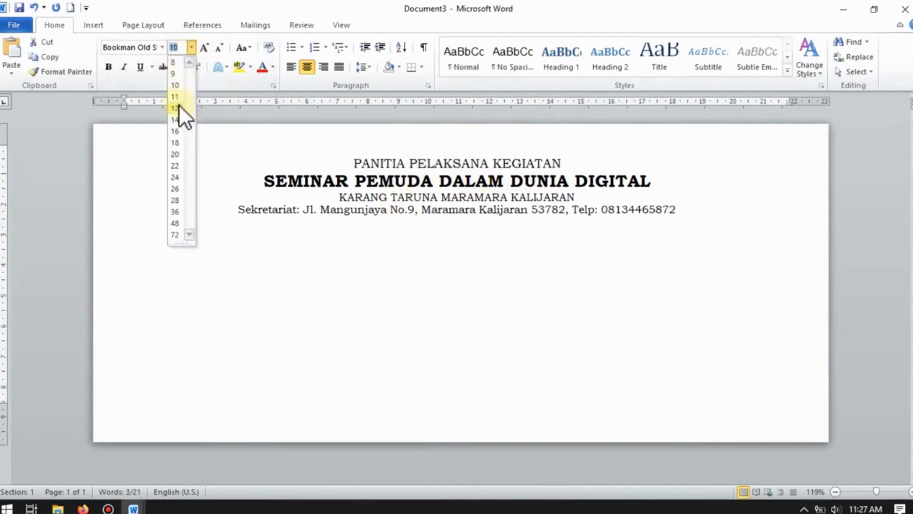
{"action": "left_click", "coordinate": [175, 119]}
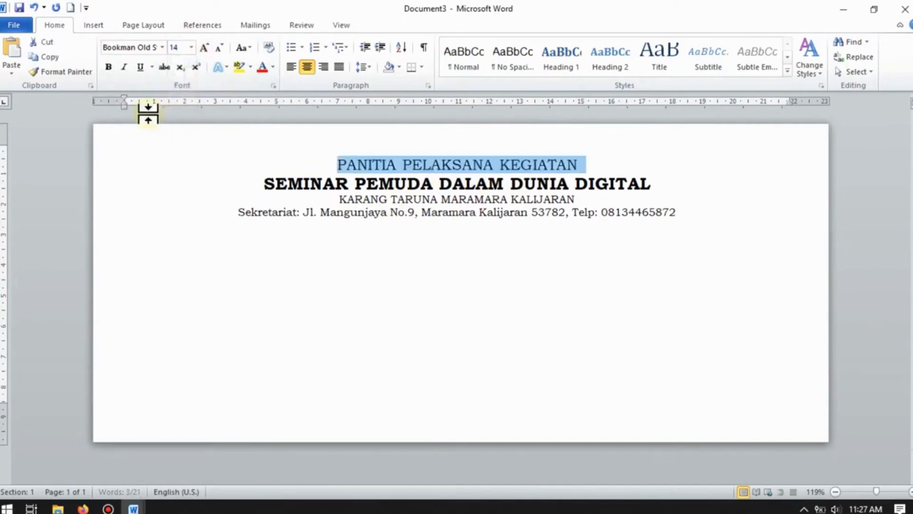
{"action": "left_click", "coordinate": [109, 67]}
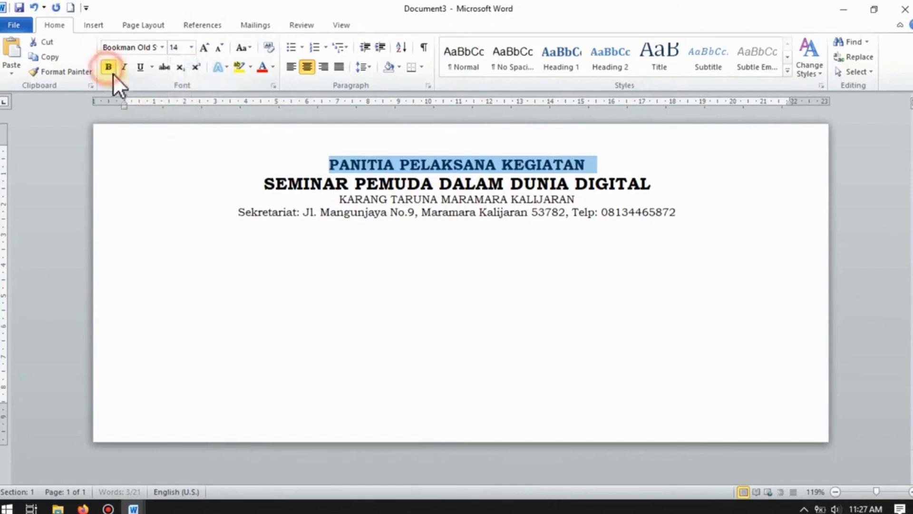
Format the third letterhead line, KARANG TARUNA MARAMARA KALIJARAN, in bold at size 14.
{"action": "left_click", "coordinate": [426, 200]}
{"action": "triple_click", "coordinate": [451, 200]}
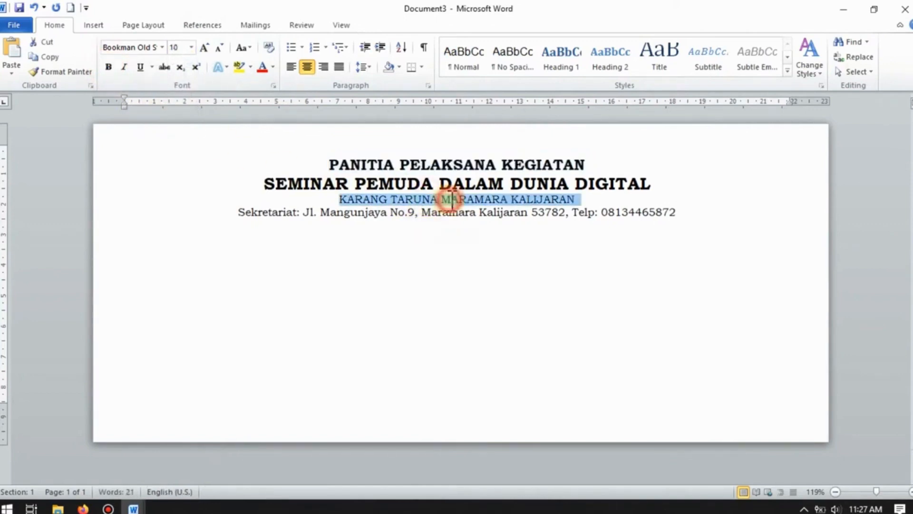
{"action": "left_click", "coordinate": [192, 48]}
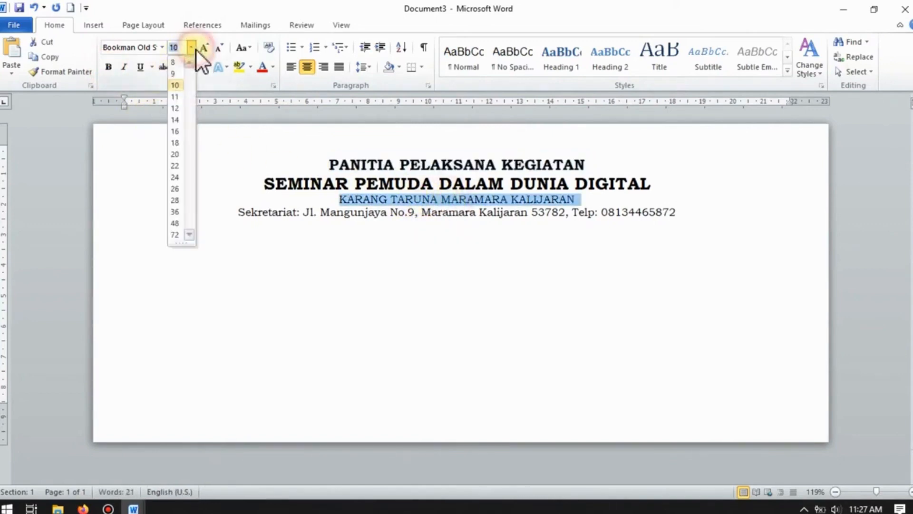
{"action": "left_click", "coordinate": [176, 120]}
{"action": "left_click", "coordinate": [112, 68]}
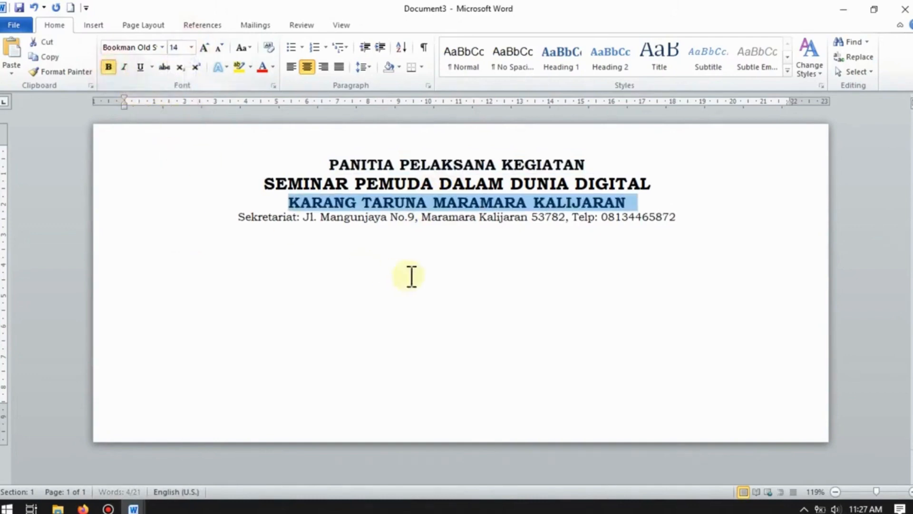
Italicize the fourth letterhead line, the one beginning with Sekretariat.
{"action": "left_click", "coordinate": [433, 220]}
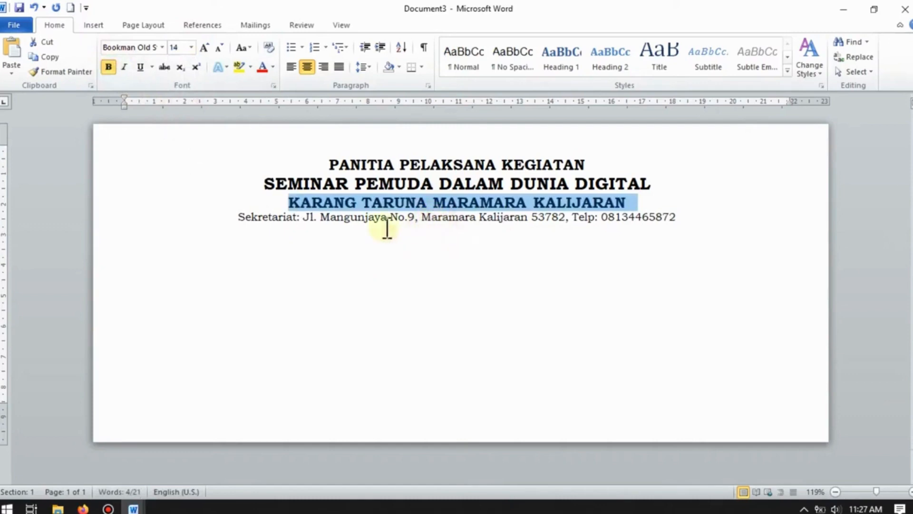
{"action": "left_click", "coordinate": [239, 218]}
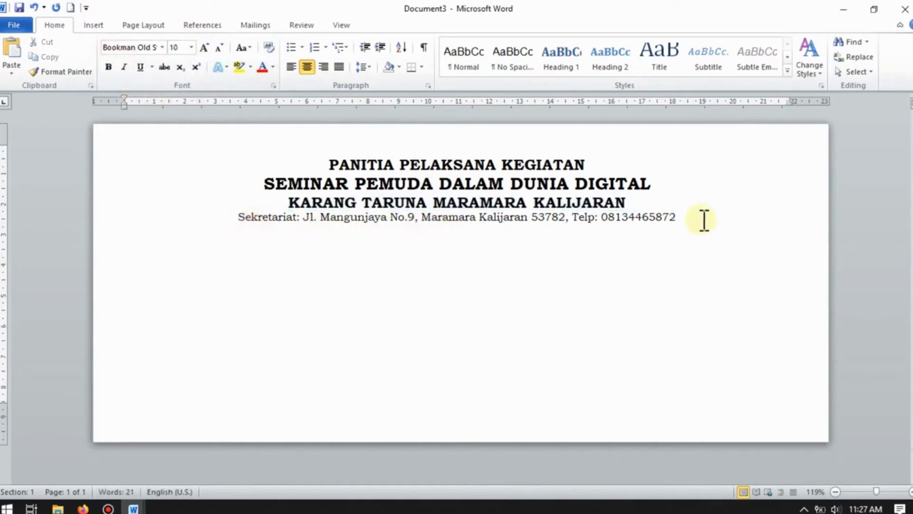
{"action": "left_click", "coordinate": [687, 217], "text": "shift"}
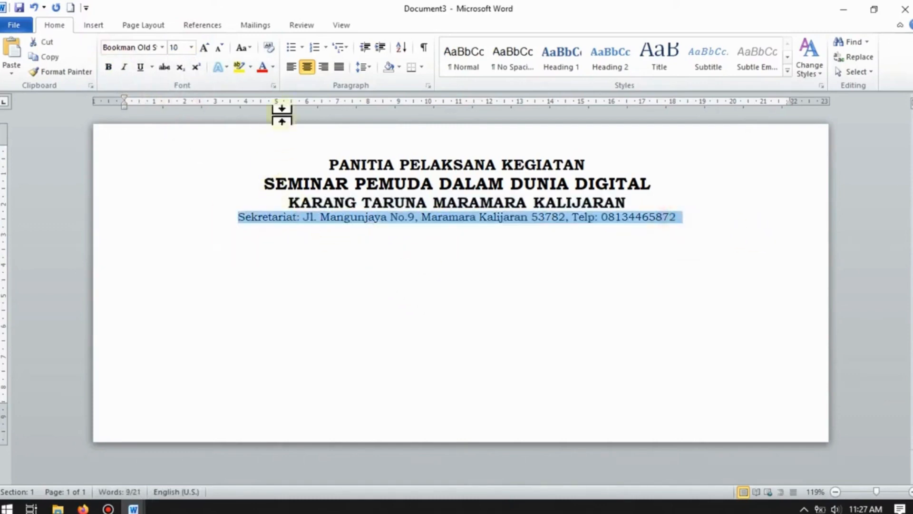
{"action": "left_click", "coordinate": [124, 67]}
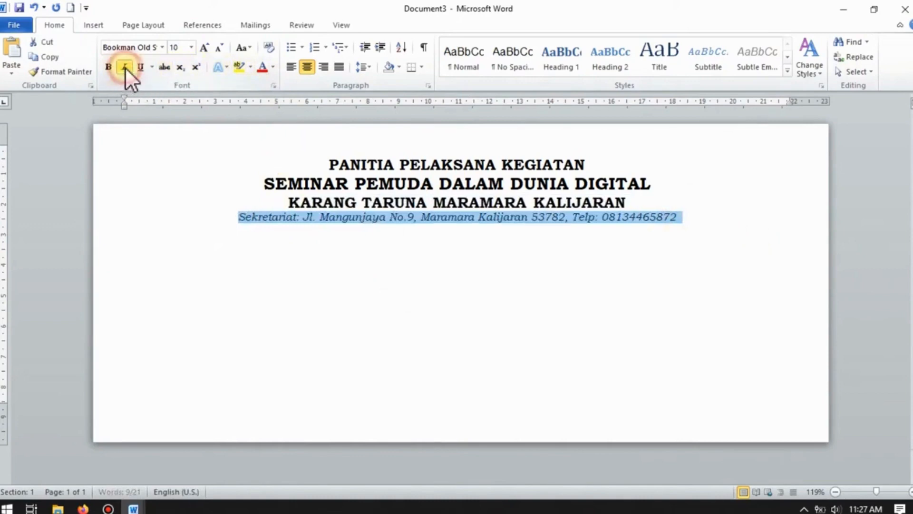
{"action": "left_click", "coordinate": [690, 222]}
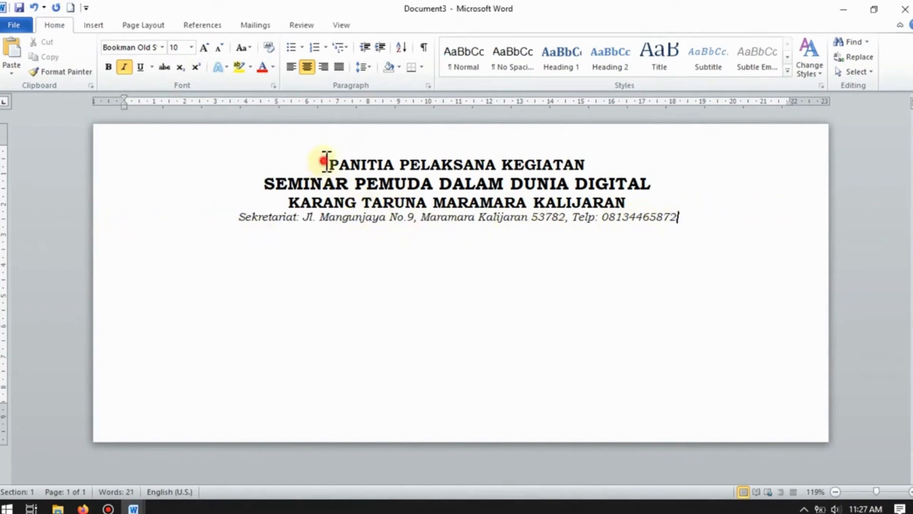
Add a bottom-only paragraph border to the four letterhead lines, using a 3 pt thick-and-thin line style.
{"action": "left_click_drag", "start_coordinate": [322, 161], "coordinate": [672, 229]}
{"action": "left_click", "coordinate": [133, 26]}
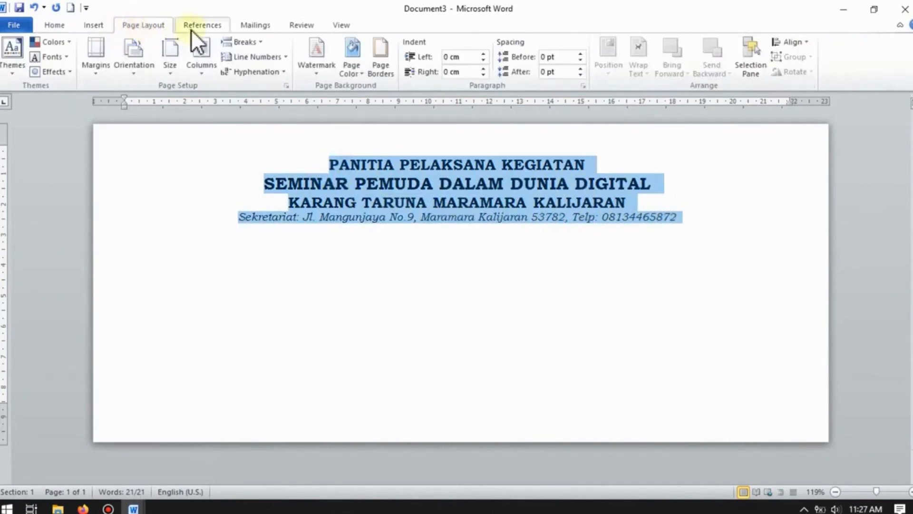
{"action": "left_click", "coordinate": [393, 76]}
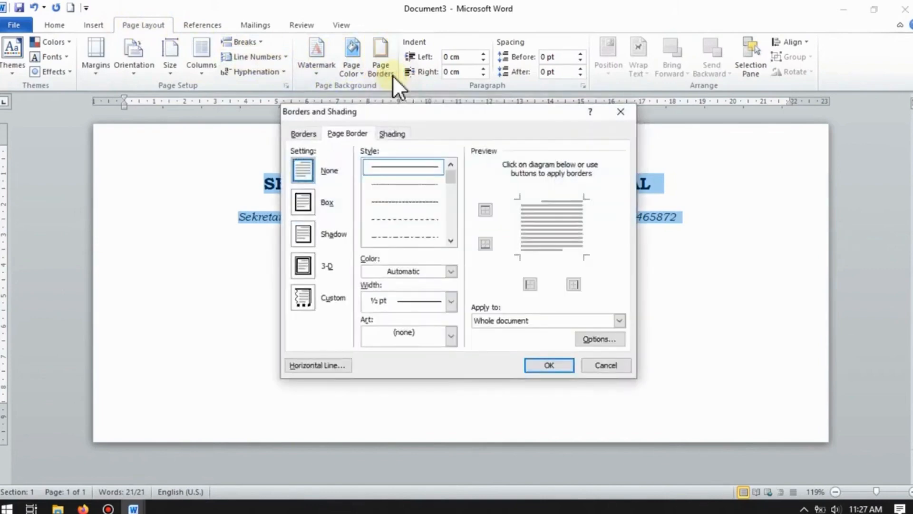
{"action": "left_click", "coordinate": [303, 134]}
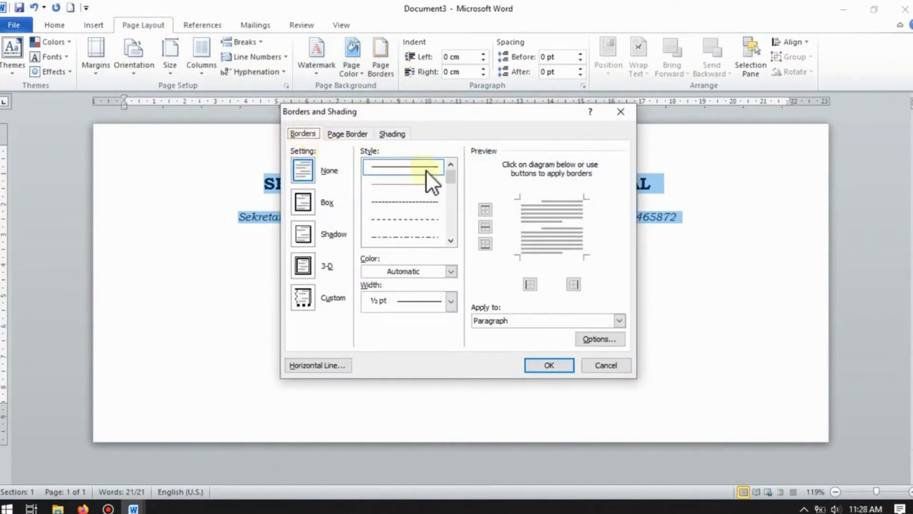
{"action": "left_click_drag", "start_coordinate": [454, 176], "coordinate": [455, 193]}
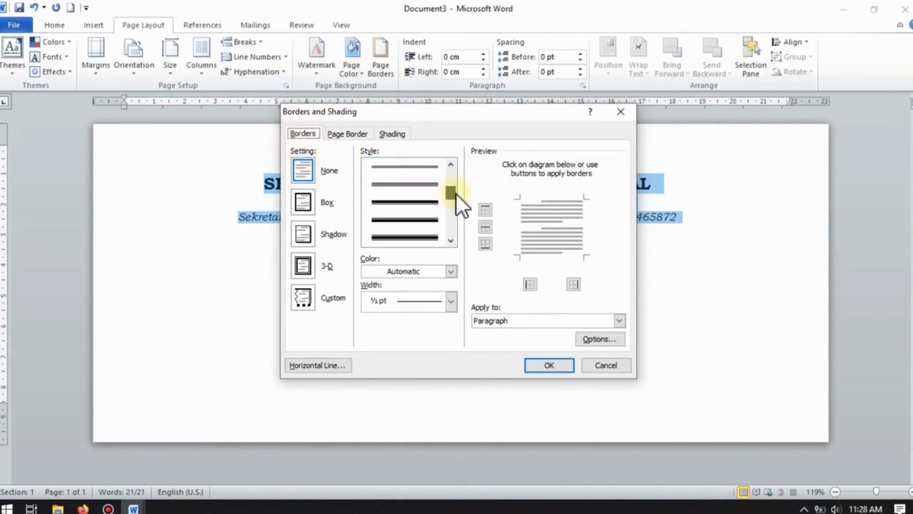
{"action": "left_click", "coordinate": [410, 219]}
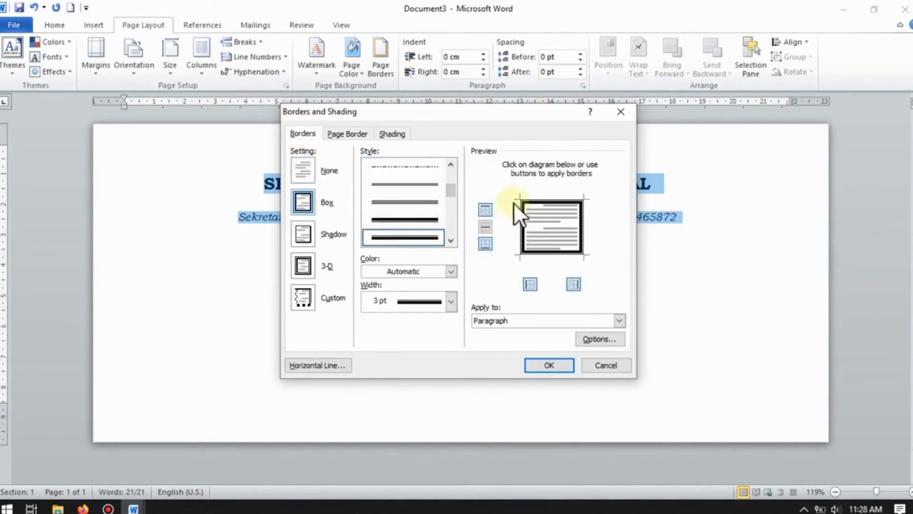
{"action": "left_click", "coordinate": [523, 227]}
{"action": "left_click", "coordinate": [539, 200]}
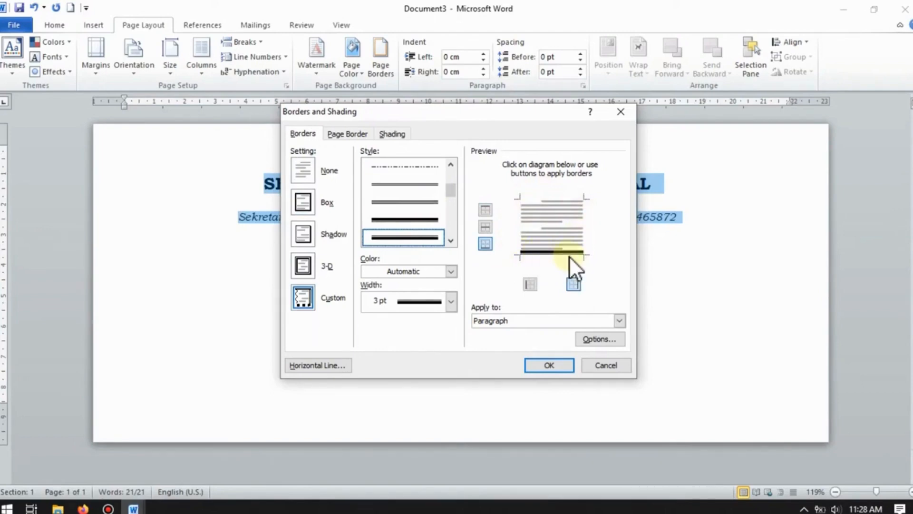
{"action": "left_click", "coordinate": [542, 367]}
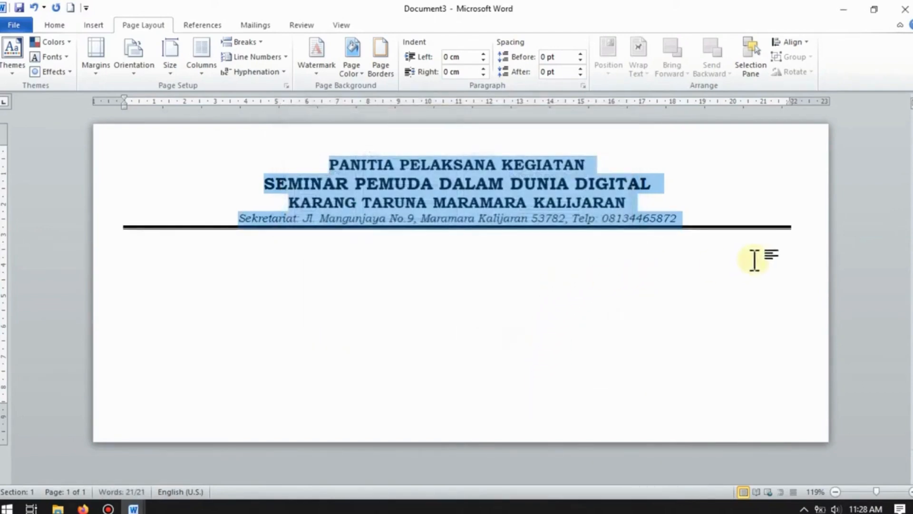
{"action": "left_click", "coordinate": [716, 261]}
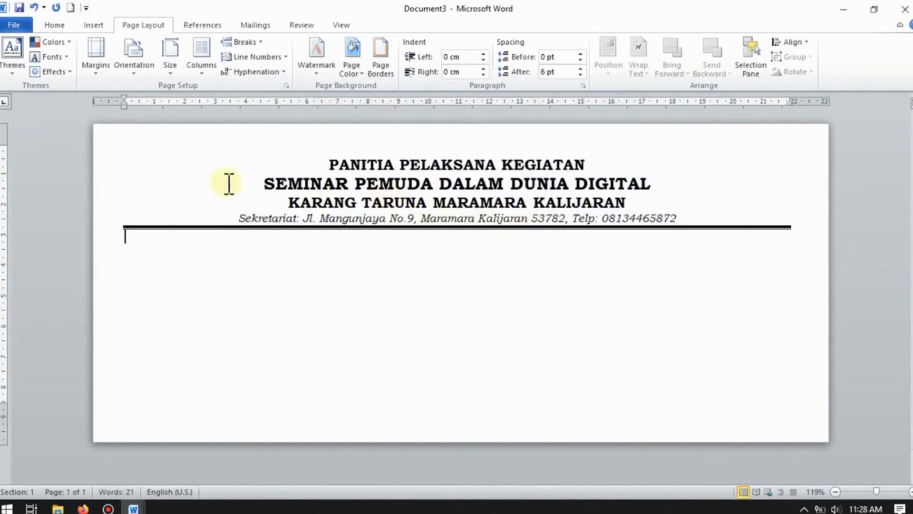
Insert the picture maramara from the Pictures folder at the start of the first letterhead line.
{"action": "left_click", "coordinate": [221, 164]}
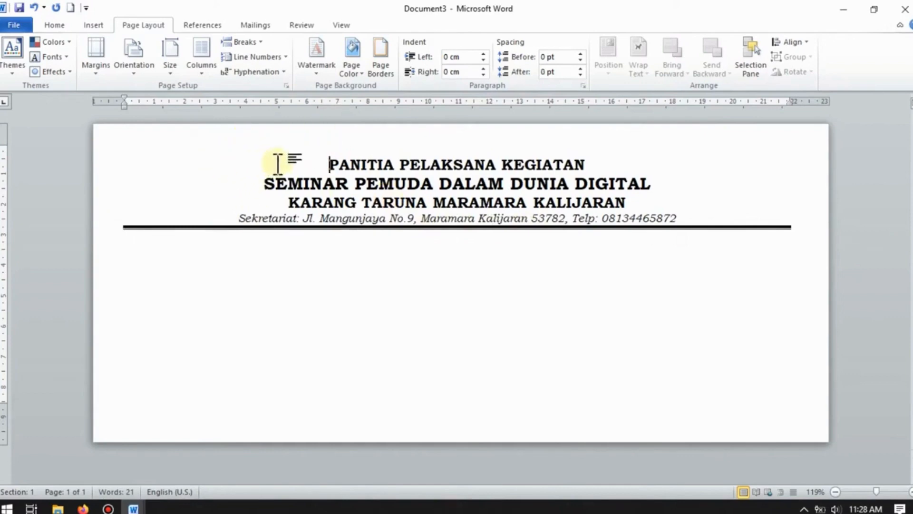
{"action": "left_click", "coordinate": [96, 25]}
{"action": "left_click", "coordinate": [150, 67]}
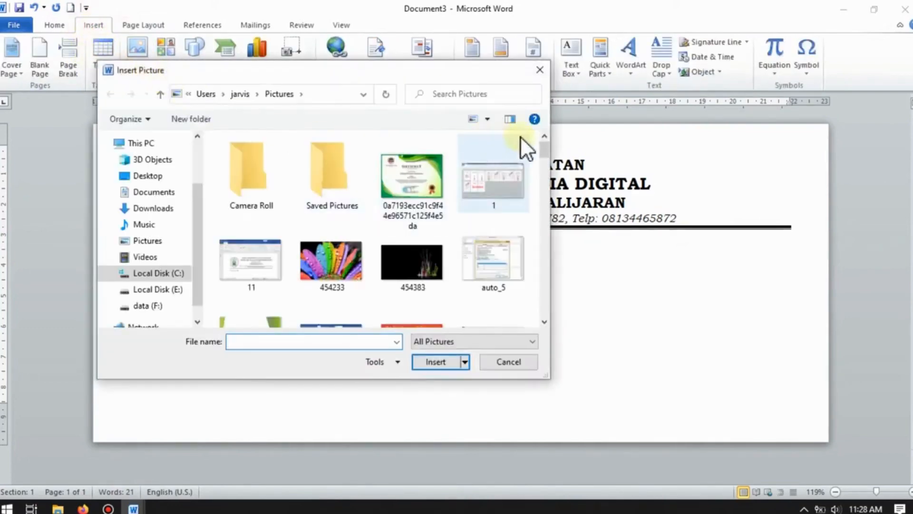
{"action": "left_click_drag", "start_coordinate": [541, 148], "coordinate": [546, 232]}
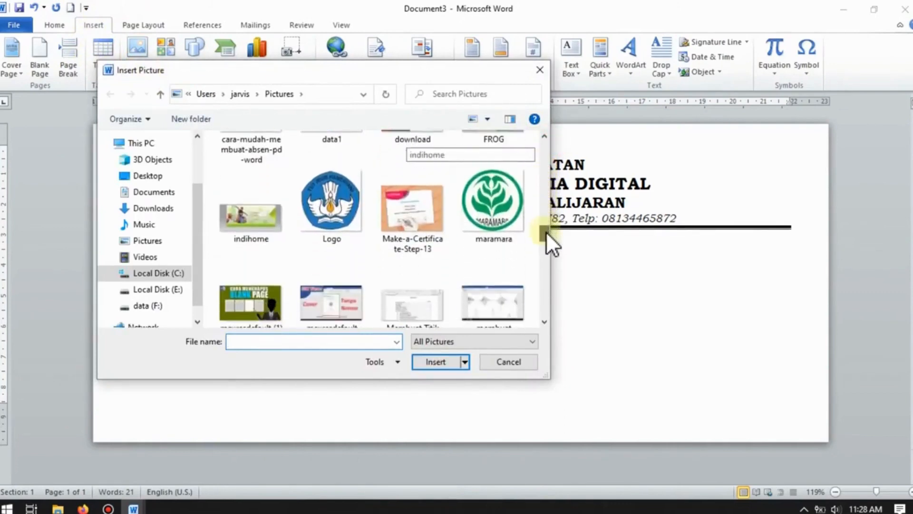
{"action": "left_click", "coordinate": [497, 207]}
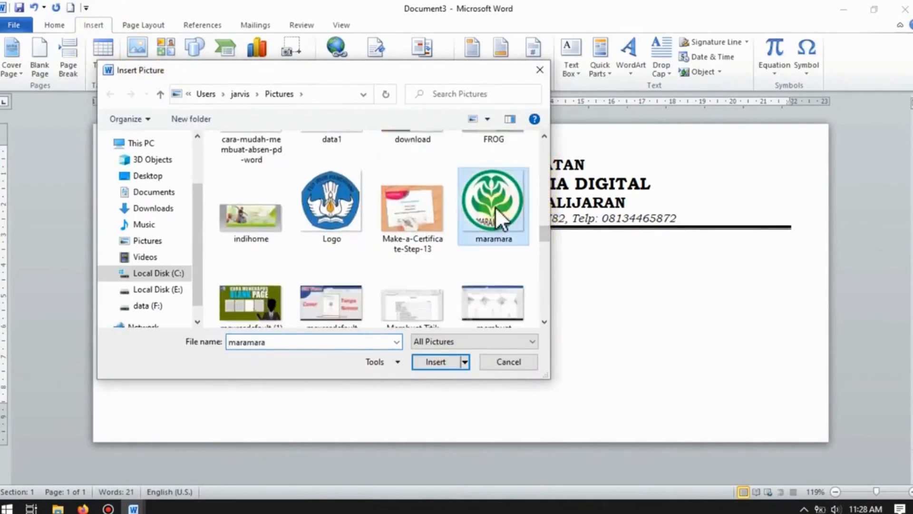
{"action": "left_click", "coordinate": [434, 362]}
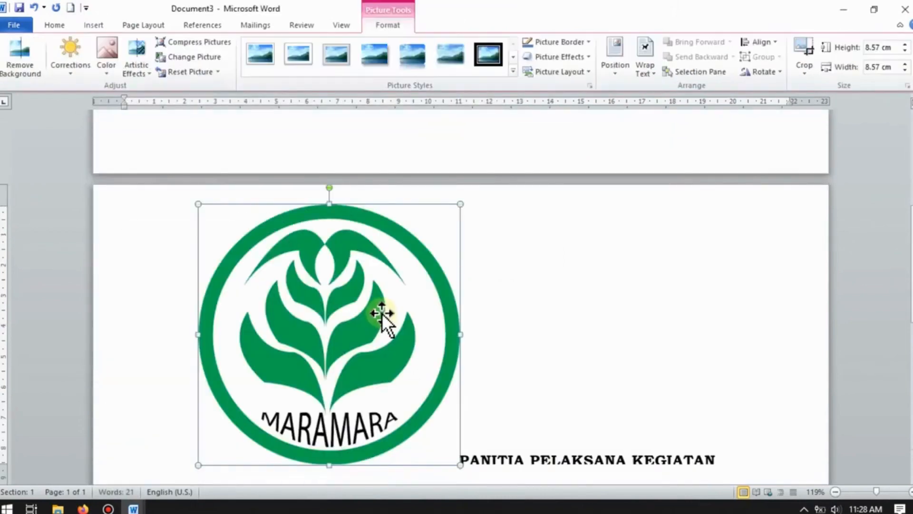
Shrink the inserted logo to about 3.92 cm square and set its text wrapping to In Front of Text.
{"action": "scroll", "coordinate": [394, 328], "scroll_direction": "down", "scroll_amount": 3}
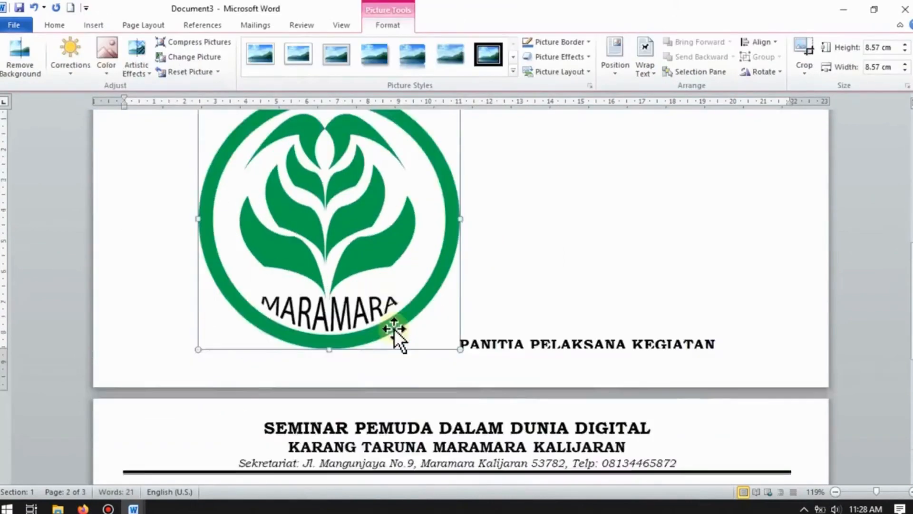
{"action": "scroll", "coordinate": [441, 233], "scroll_direction": "up", "scroll_amount": 2}
{"action": "left_click_drag", "start_coordinate": [461, 167], "coordinate": [318, 336]}
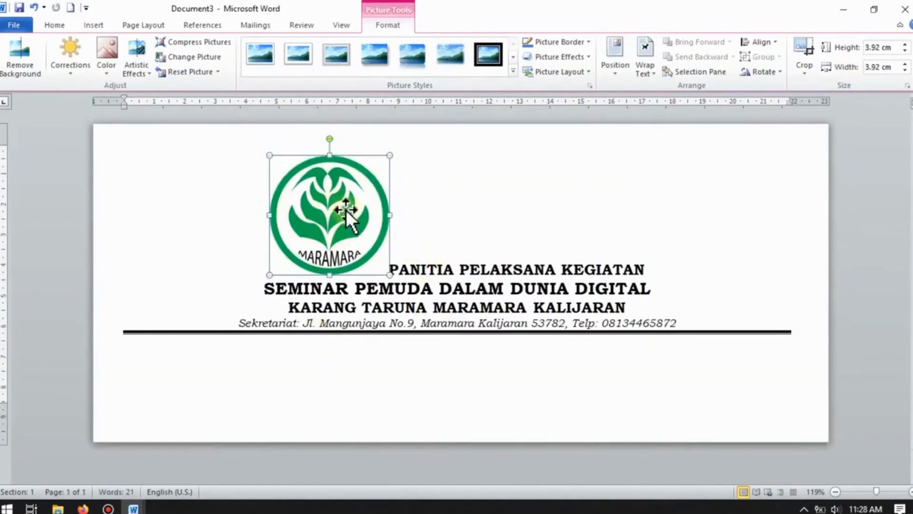
{"action": "right_click", "coordinate": [334, 187]}
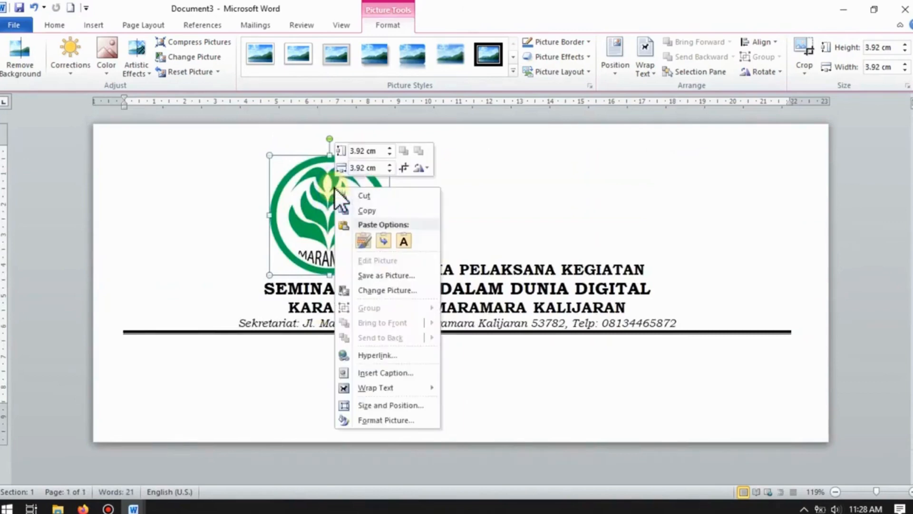
{"action": "mouse_move", "coordinate": [411, 391]}
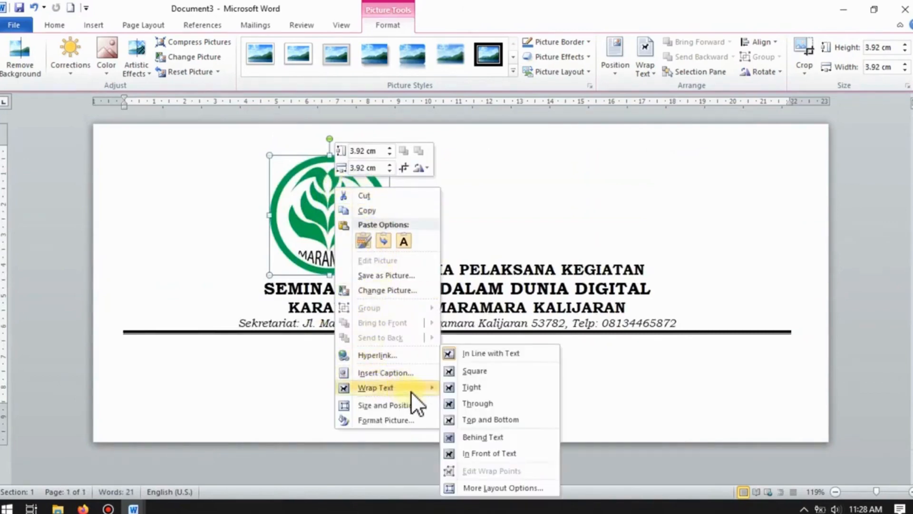
{"action": "left_click", "coordinate": [493, 454]}
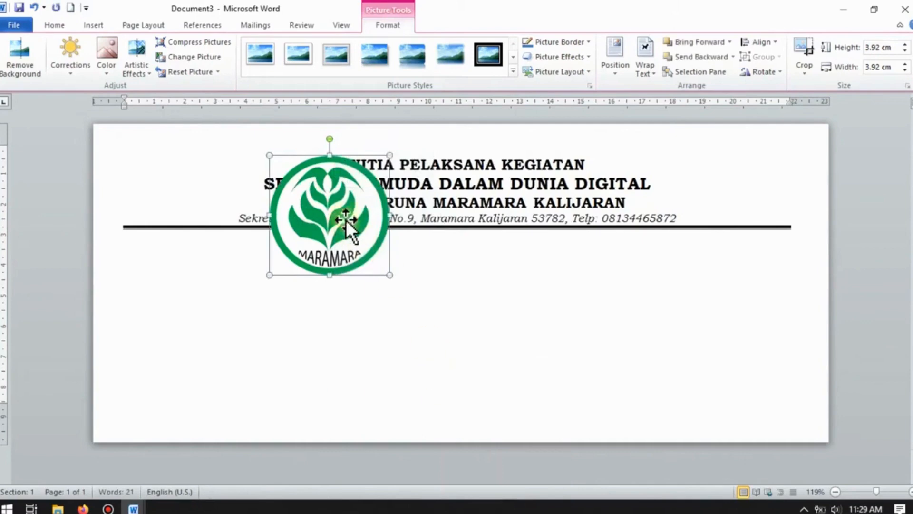
Move the logo to the left of the letterhead text, above the border line, and shrink it to fit there.
{"action": "left_click_drag", "start_coordinate": [346, 214], "coordinate": [241, 196]}
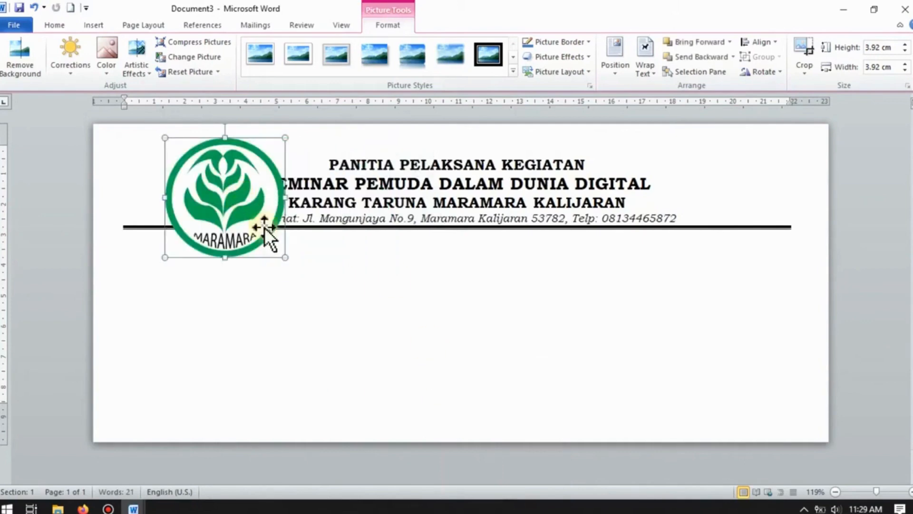
{"action": "left_click_drag", "start_coordinate": [285, 257], "coordinate": [240, 213]}
{"action": "left_click_drag", "start_coordinate": [198, 169], "coordinate": [204, 169]}
{"action": "left_click_drag", "start_coordinate": [243, 213], "coordinate": [241, 205]}
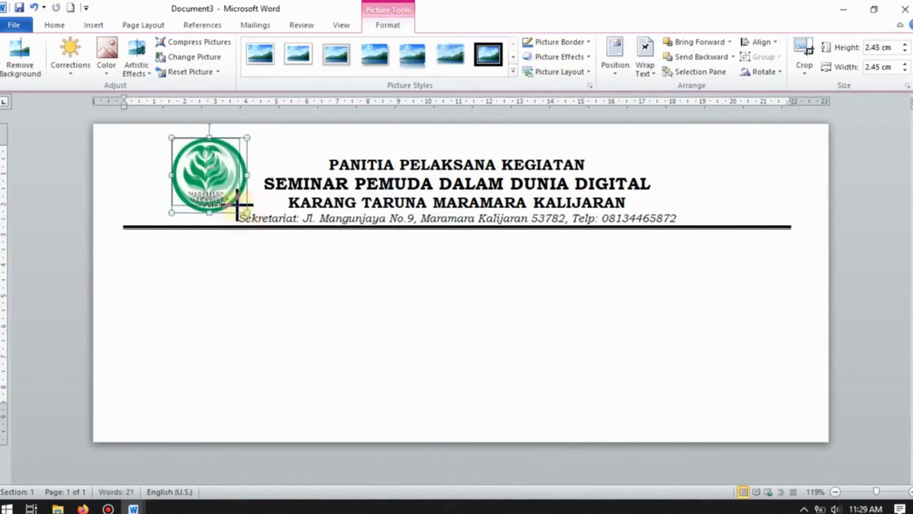
{"action": "left_click_drag", "start_coordinate": [203, 173], "coordinate": [216, 174]}
{"action": "left_click", "coordinate": [636, 256]}
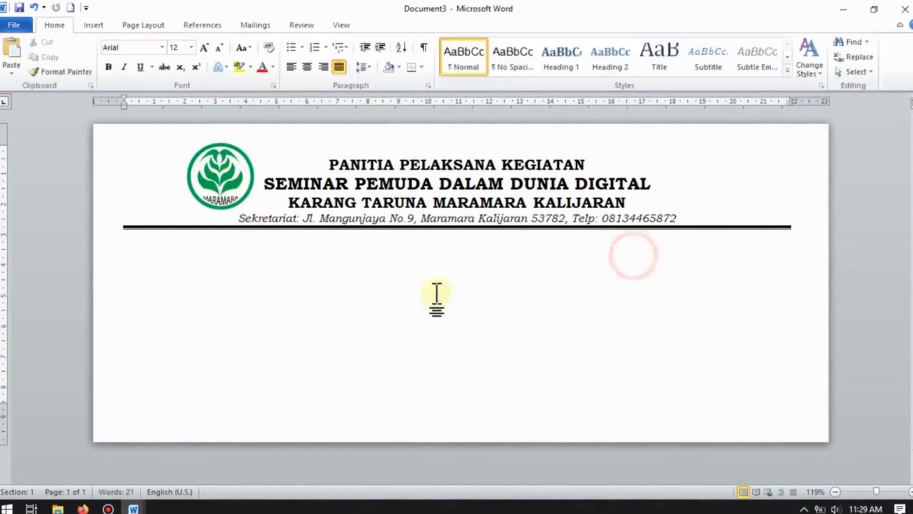
Check the envelope's letterhead and logo in the print preview, and return to the document.
{"action": "left_click", "coordinate": [234, 183]}
{"action": "key", "text": "ctrl+p"}
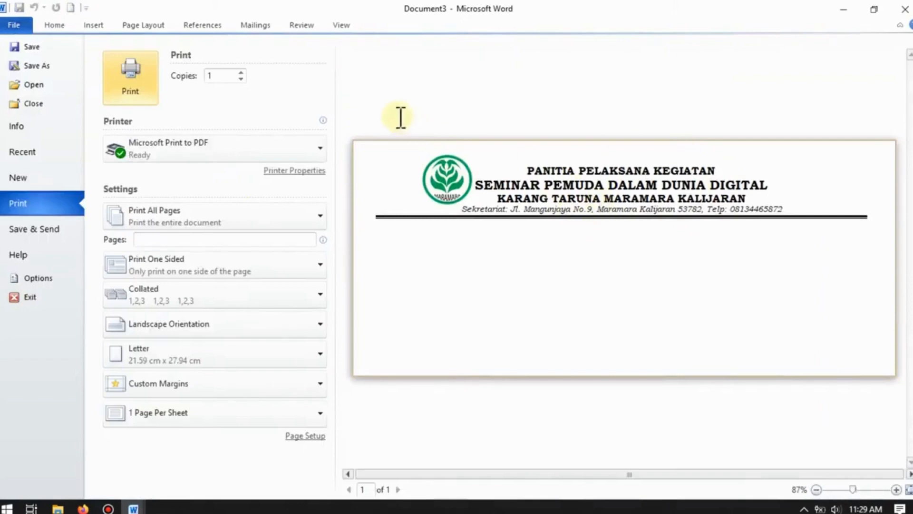
{"action": "left_click", "coordinate": [61, 24]}
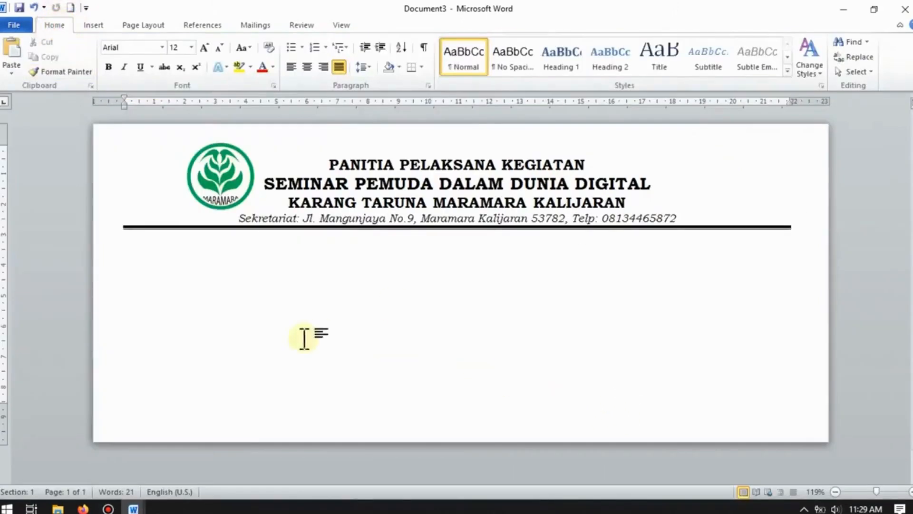
Consult the layout of the SURAT document and draw a text box about 3.34 cm by 6.28 cm in Document3 under the letterhead's border line, at the left margin.
{"action": "left_click", "coordinate": [127, 505]}
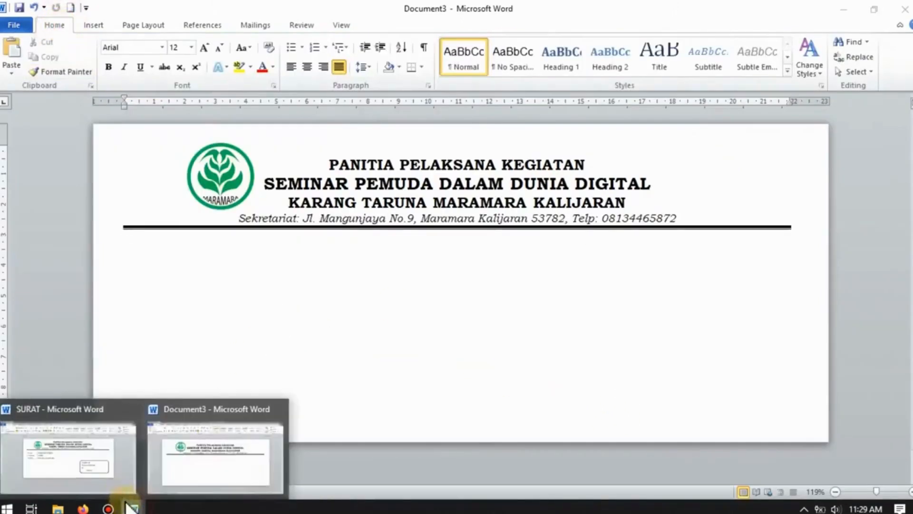
{"action": "left_click", "coordinate": [97, 471]}
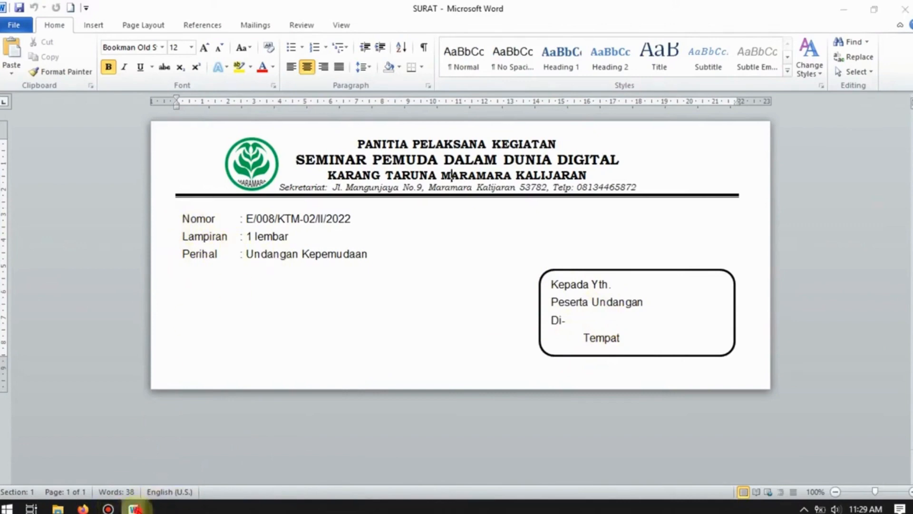
{"action": "mouse_move", "coordinate": [133, 508]}
{"action": "left_click", "coordinate": [190, 471]}
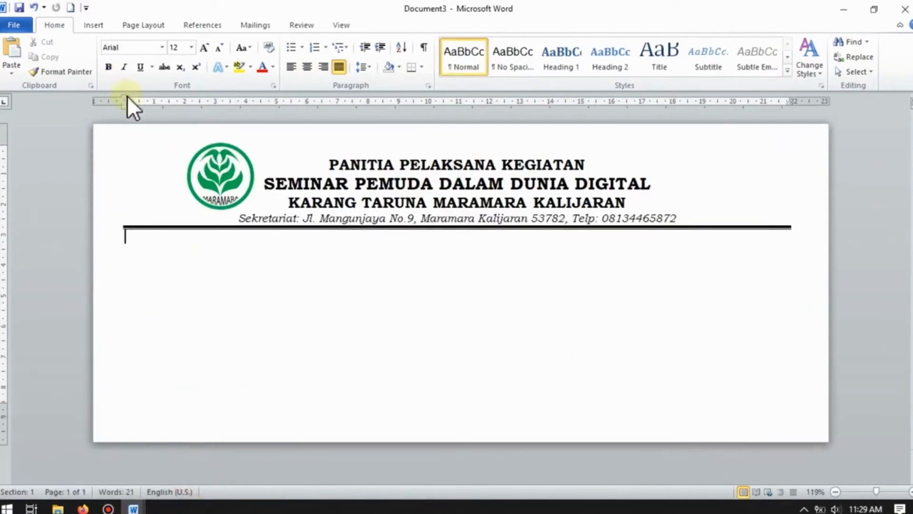
{"action": "left_click", "coordinate": [92, 27]}
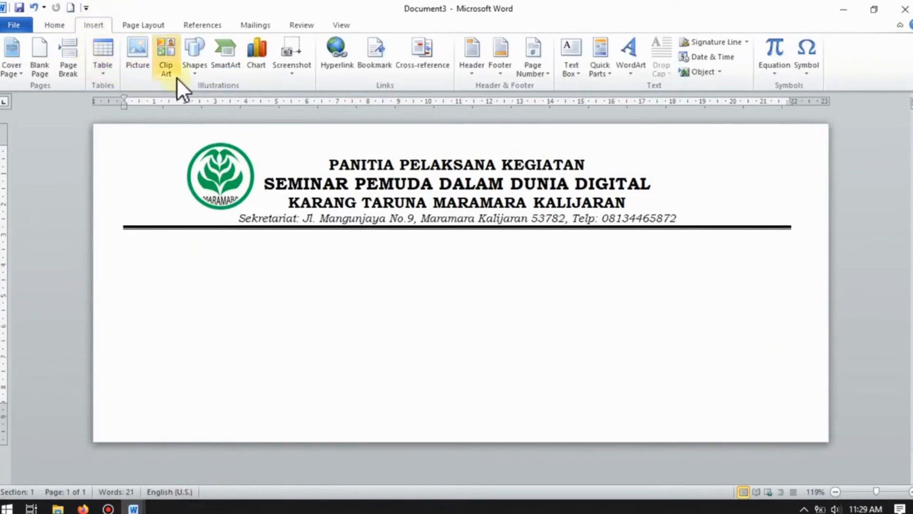
{"action": "left_click", "coordinate": [192, 76]}
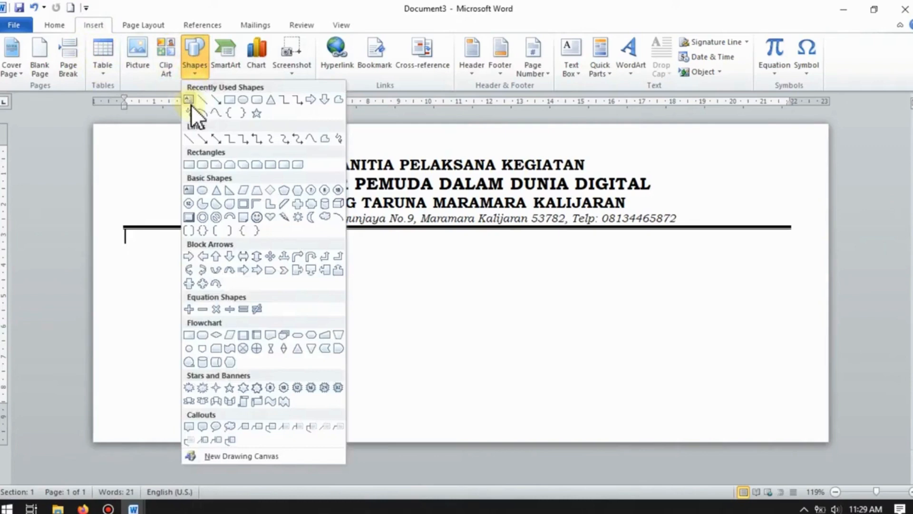
{"action": "left_click", "coordinate": [580, 75]}
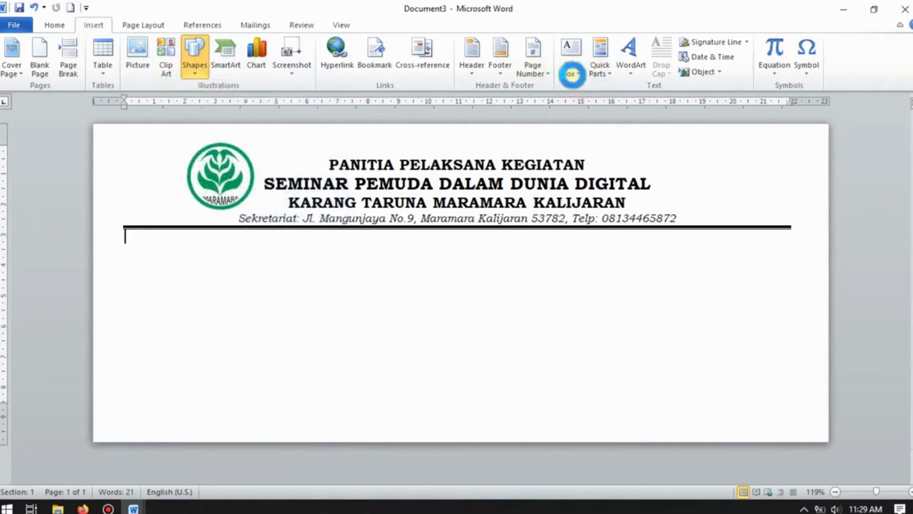
{"action": "left_click", "coordinate": [573, 72]}
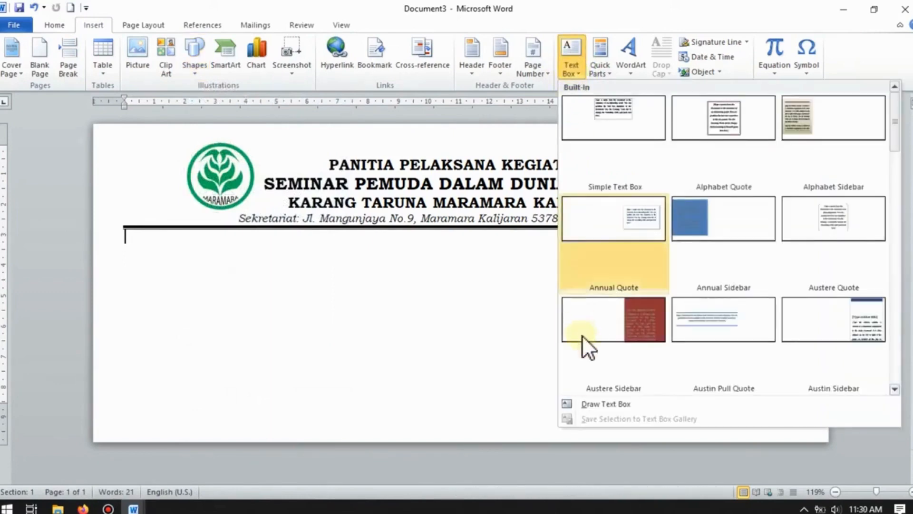
{"action": "left_click", "coordinate": [603, 404]}
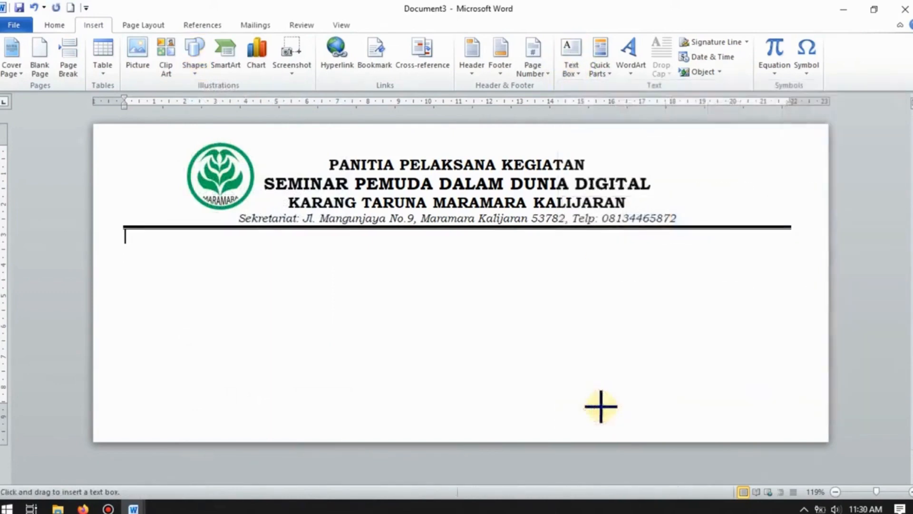
{"action": "mouse_move", "coordinate": [127, 238]}
{"action": "left_mouse_down"}
{"action": "mouse_move", "coordinate": [266, 330]}
{"action": "mouse_move", "coordinate": [317, 340]}
{"action": "left_mouse_up"}
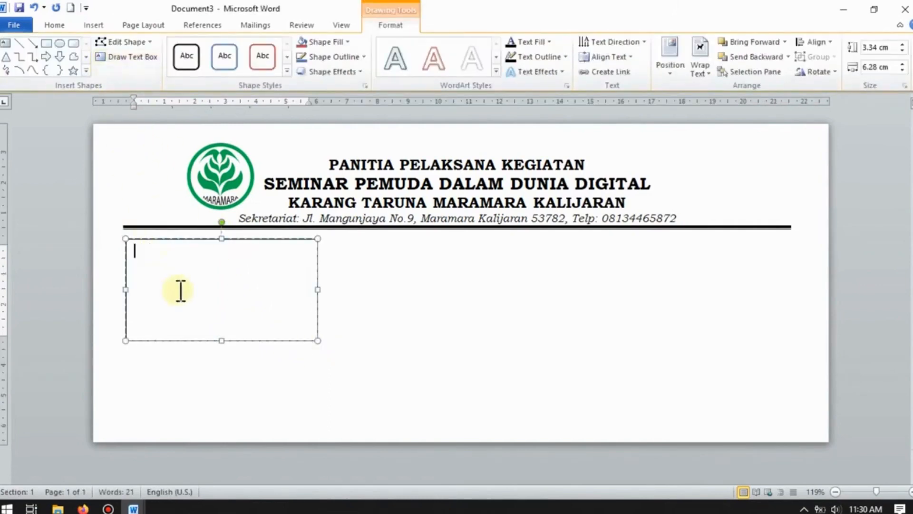
Enter the labels Nomor, Lampiran and Perihal on separate lines in the text box, checking the wording against the SURAT document.
{"action": "type", "text": "n"}
{"action": "key", "text": "BackSpace"}
{"action": "key", "text": "BackSpace"}
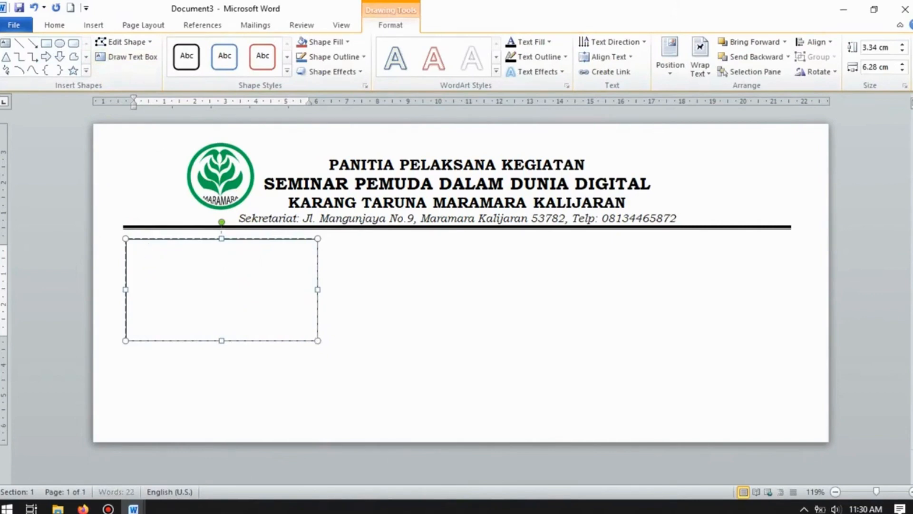
{"action": "type", "text": "Nomor"}
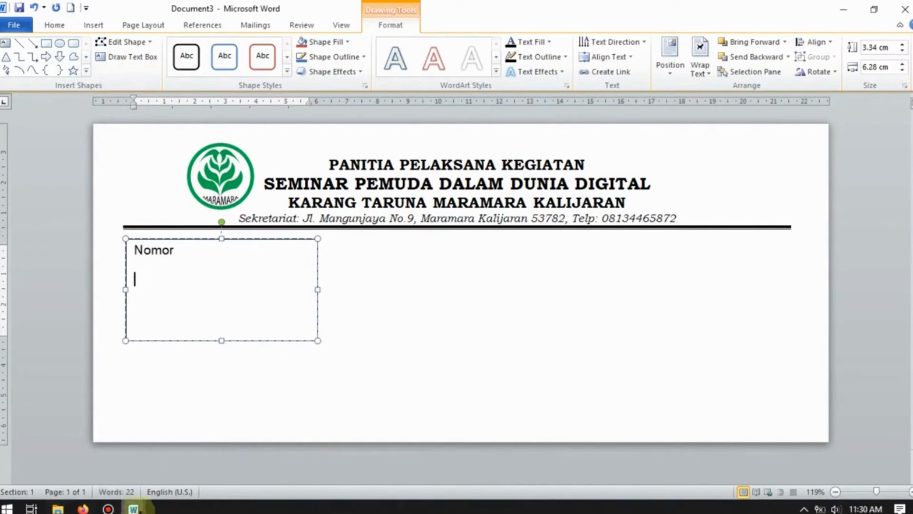
{"action": "mouse_move", "coordinate": [137, 507]}
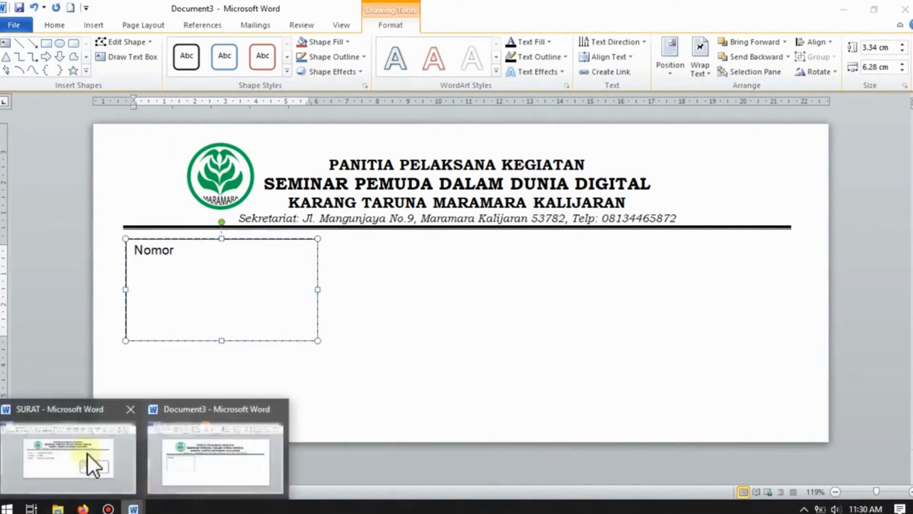
{"action": "left_click", "coordinate": [85, 452]}
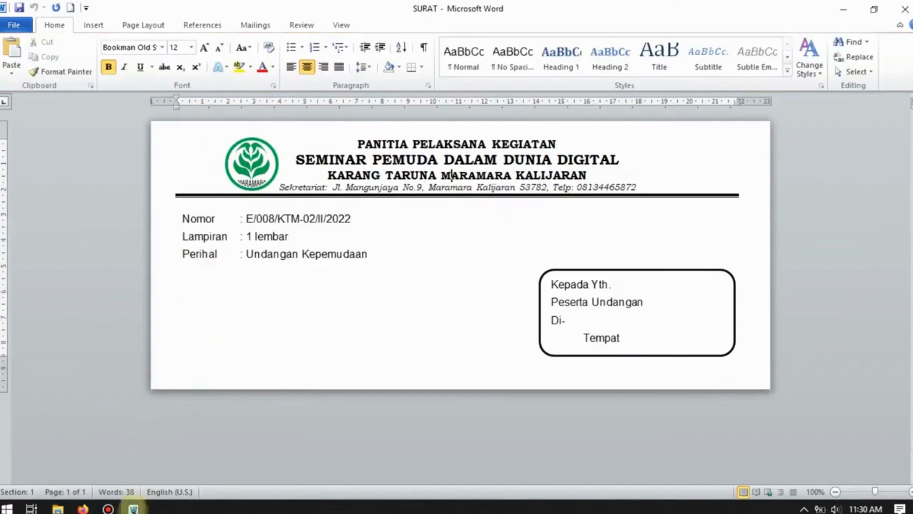
{"action": "left_click", "coordinate": [188, 464]}
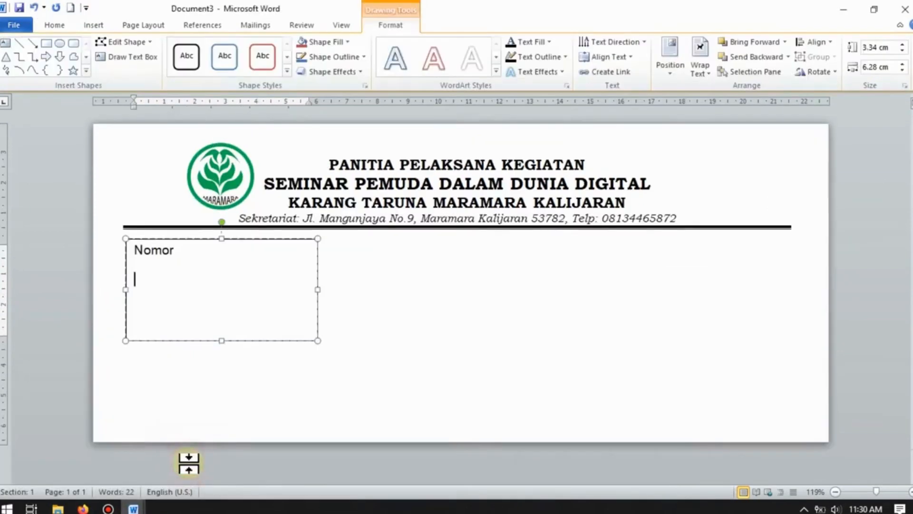
{"action": "type", "text": "L"}
{"action": "key", "text": "BackSpace"}
{"action": "key", "text": "BackSpace"}
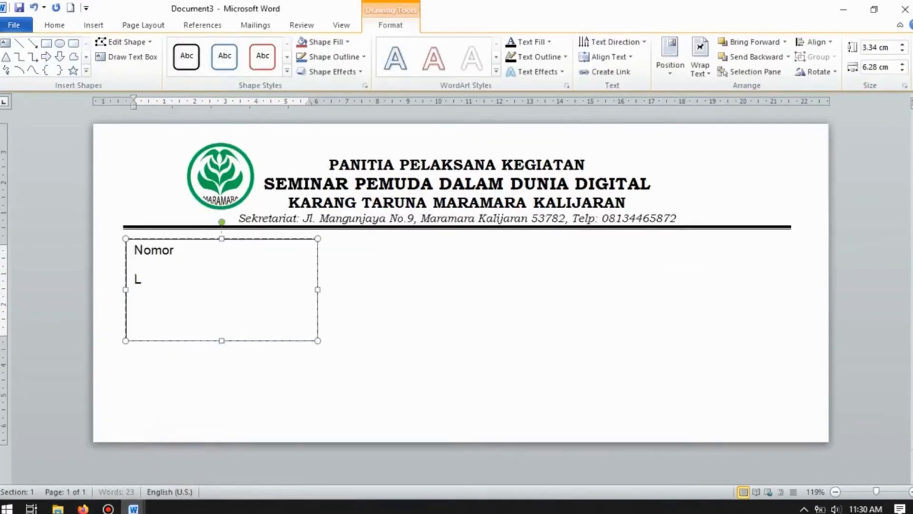
{"action": "type", "text": "ampiran "}
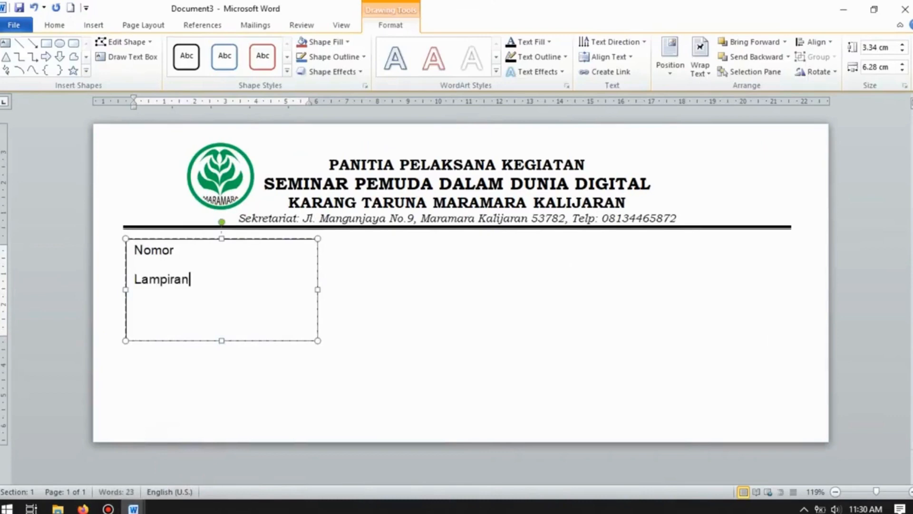
{"action": "type", "text": "Perihal"}
Set the line spacing of the three labels to 1.0 and reduce the text box's height to fit them.
{"action": "left_click", "coordinate": [190, 297]}
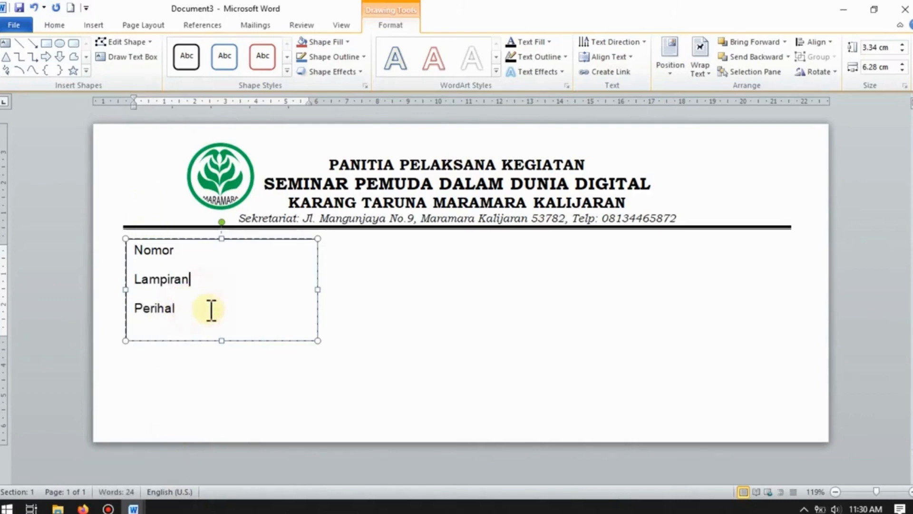
{"action": "left_click_drag", "start_coordinate": [202, 316], "coordinate": [137, 258]}
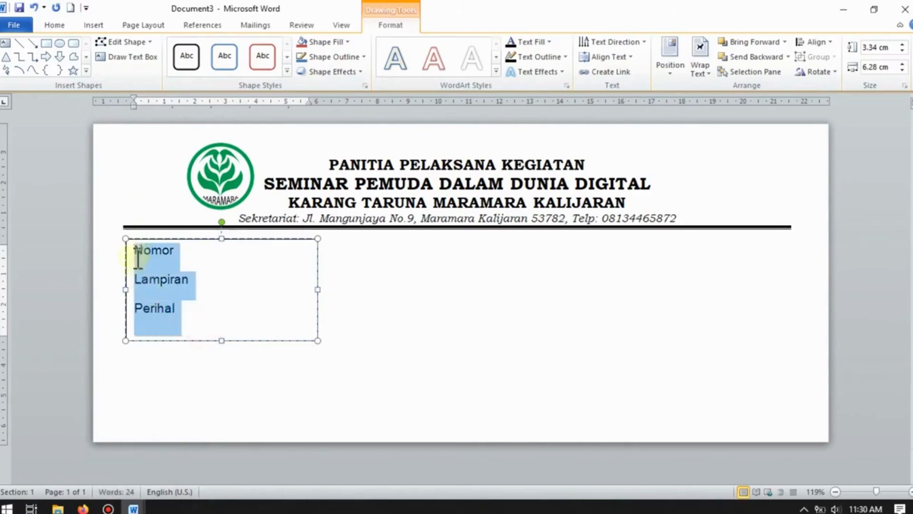
{"action": "left_click", "coordinate": [54, 25]}
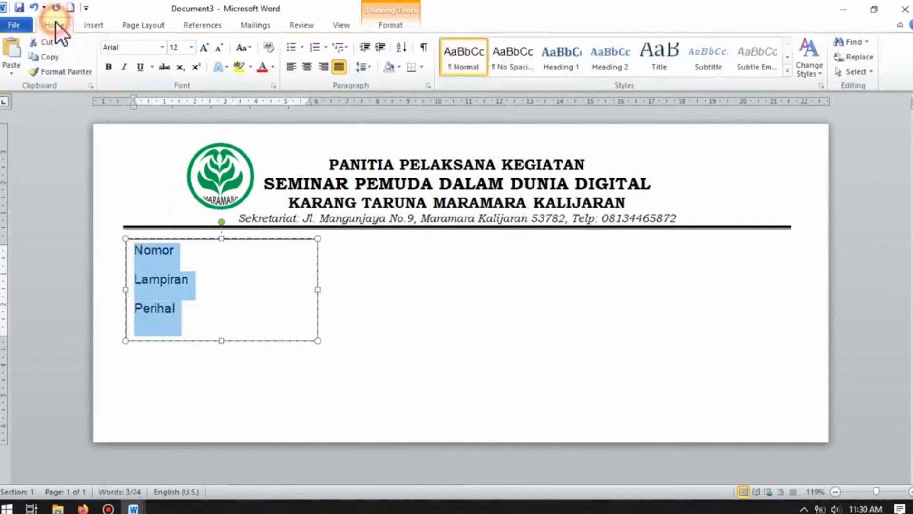
{"action": "left_click", "coordinate": [373, 69]}
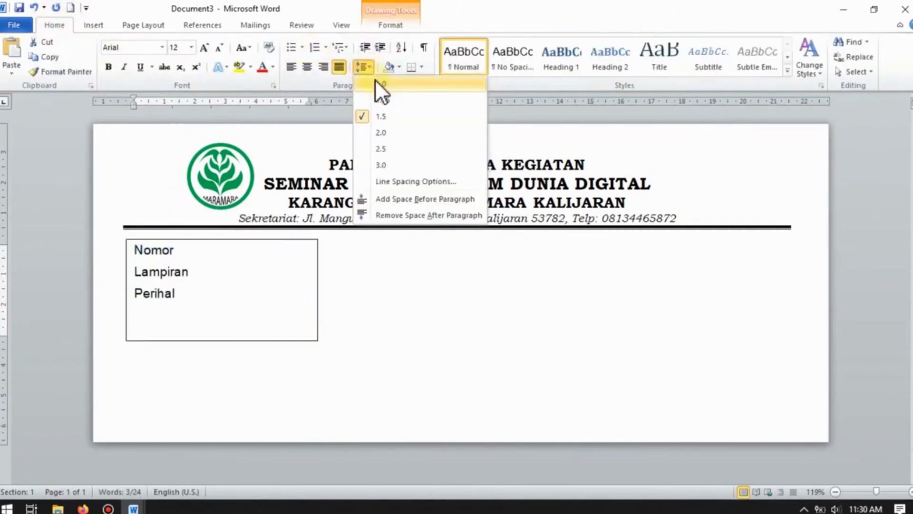
{"action": "left_click", "coordinate": [376, 82]}
{"action": "left_click", "coordinate": [240, 275]}
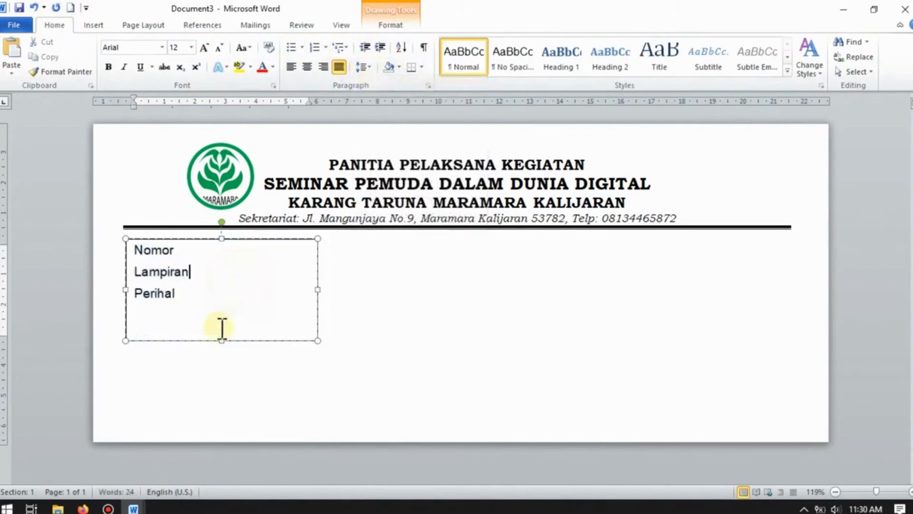
{"action": "left_click_drag", "start_coordinate": [219, 341], "coordinate": [218, 310]}
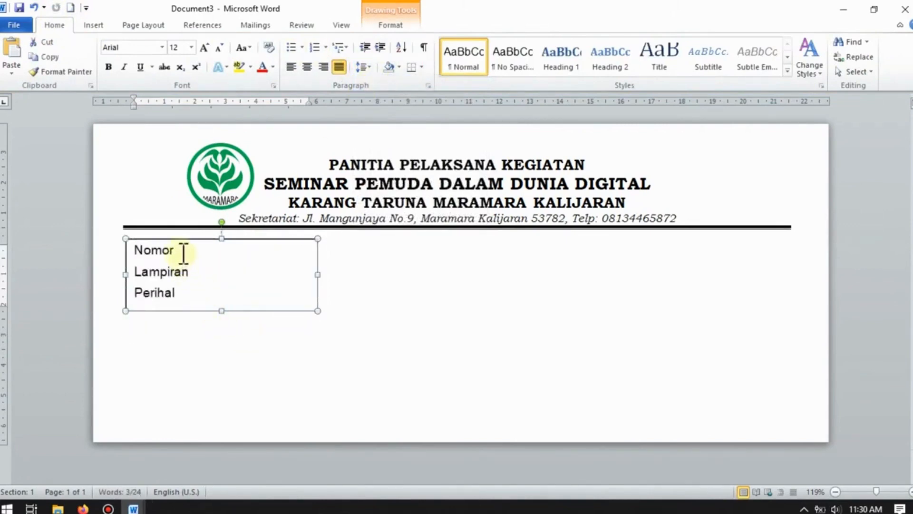
Add a left tab stop at about 2.3 cm for the Nomor, Lampiran and Perihal lines.
{"action": "left_click", "coordinate": [205, 292]}
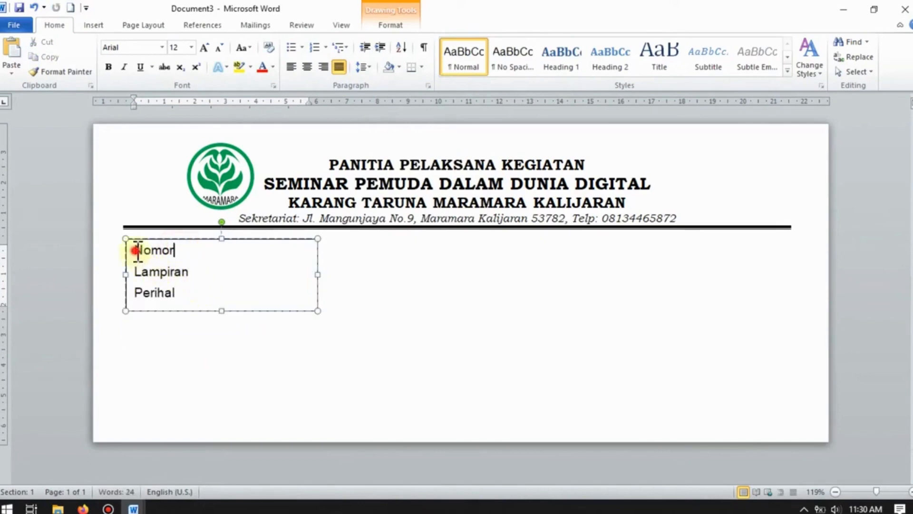
{"action": "left_click_drag", "start_coordinate": [137, 250], "coordinate": [177, 289]}
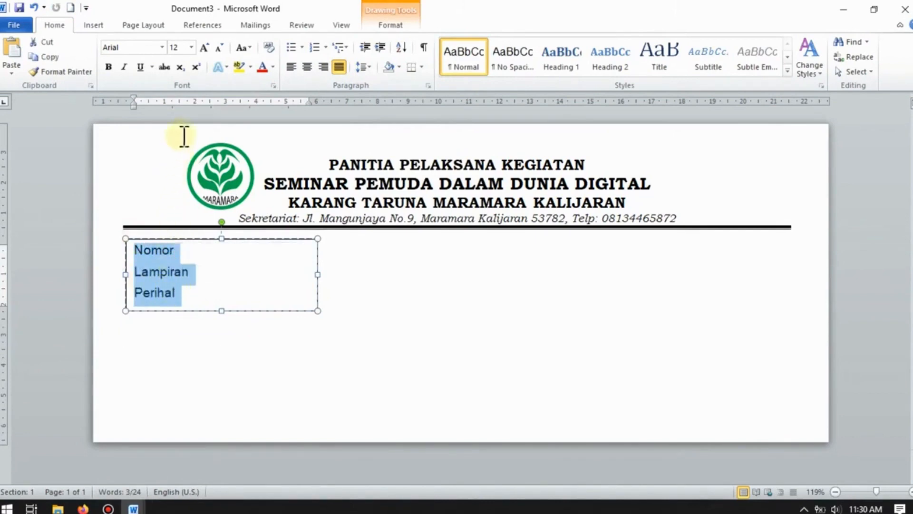
{"action": "left_click", "coordinate": [201, 104]}
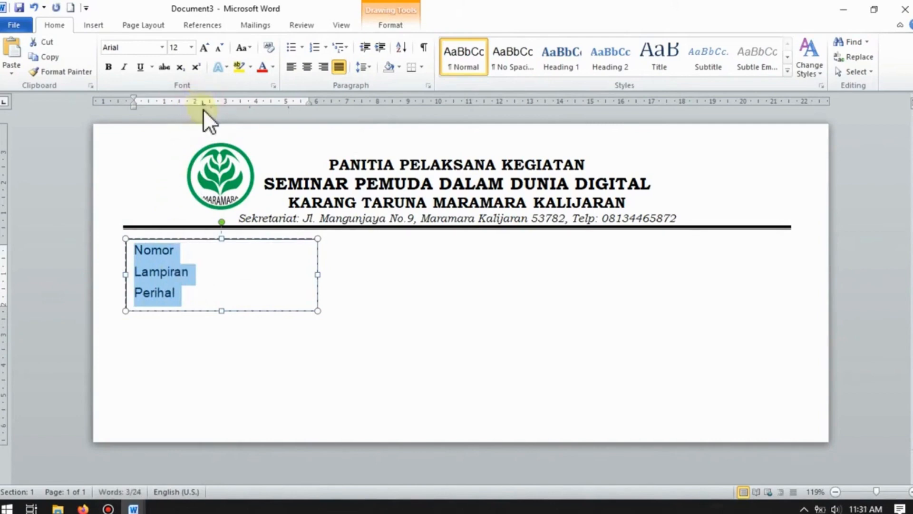
{"action": "left_click_drag", "start_coordinate": [204, 104], "coordinate": [203, 105]}
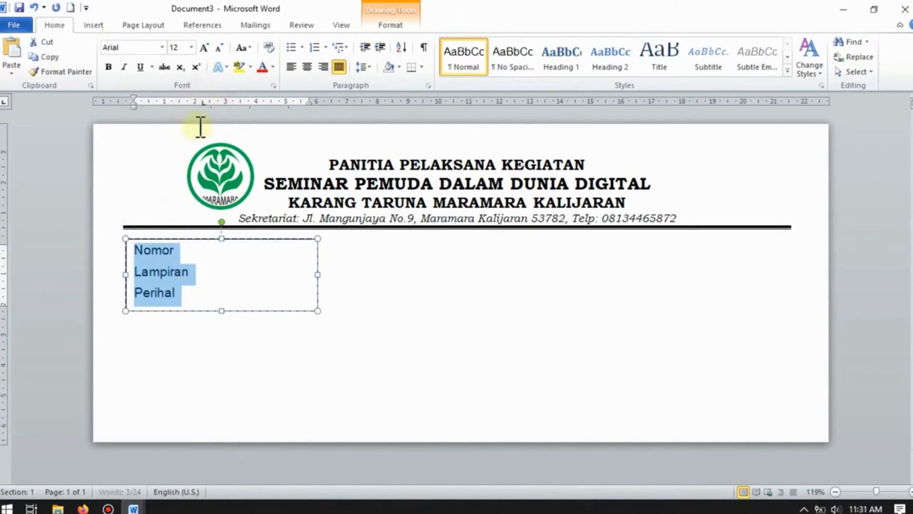
Add a colon aligned at the tab stop after each of the labels Nomor, Lampiran and Perihal.
{"action": "left_click", "coordinate": [175, 252]}
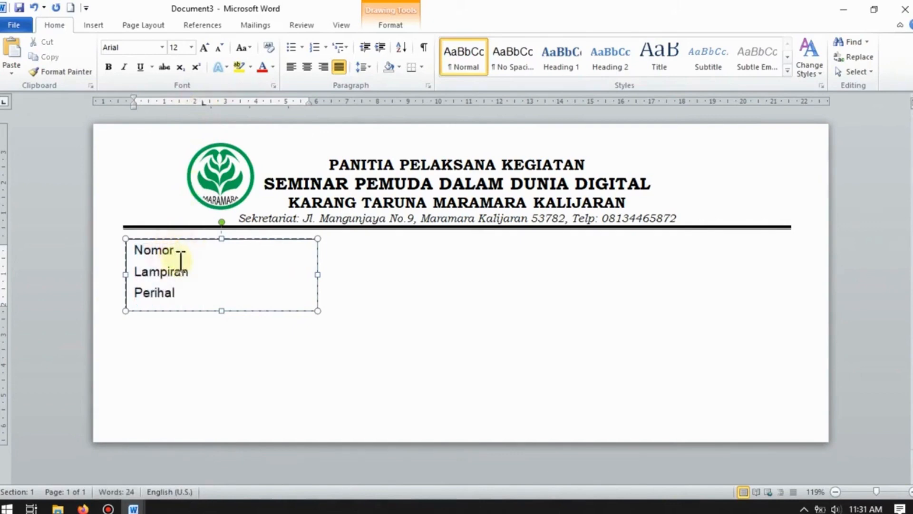
{"action": "key", "text": "Tab"}
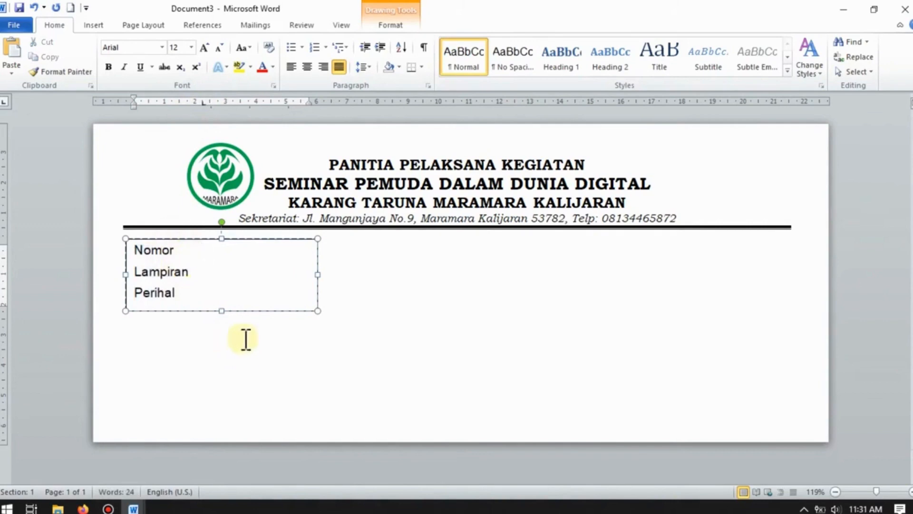
{"action": "type", "text": ":"}
{"action": "key", "text": "Tab"}
{"action": "left_click_drag", "start_coordinate": [203, 104], "coordinate": [204, 104]}
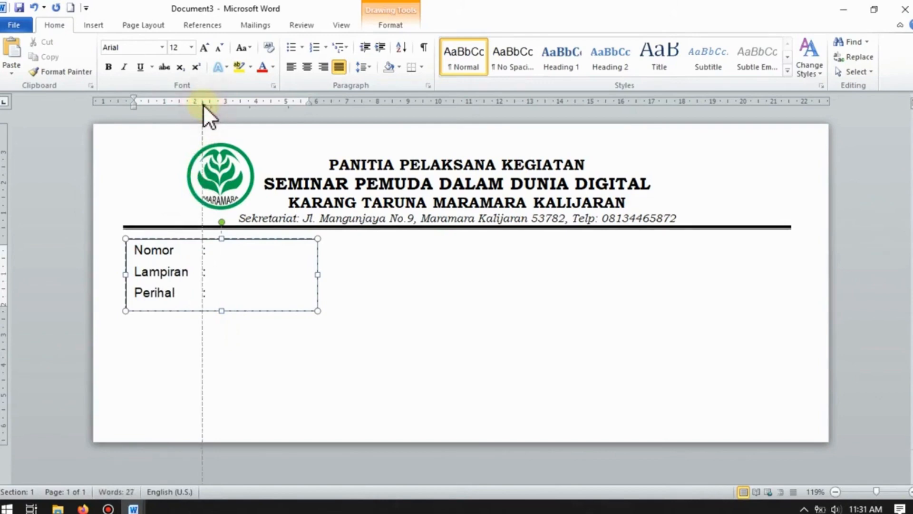
Copy E/008/KTM-02/II/2022 from the SURAT document into the Nomor line of Document3, and widen the text box so it fits on one line.
{"action": "left_click", "coordinate": [211, 251]}
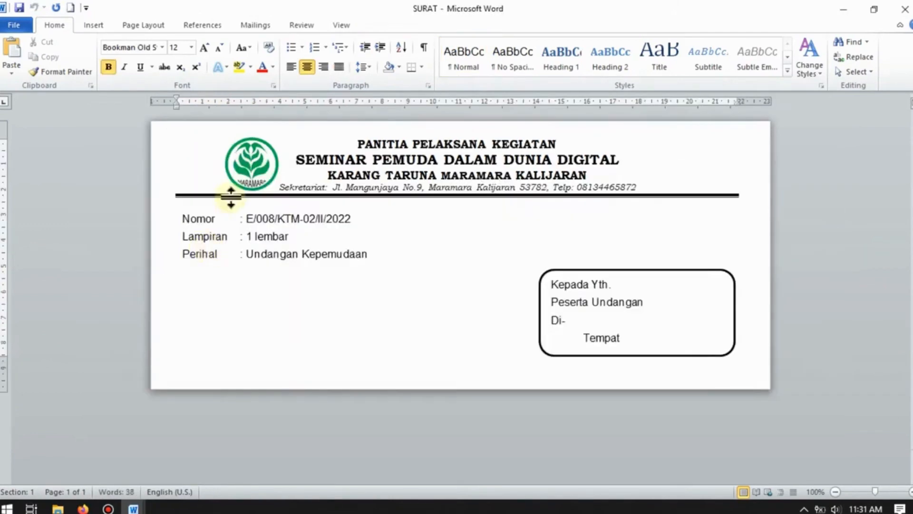
{"action": "mouse_move", "coordinate": [249, 220]}
{"action": "left_mouse_down"}
{"action": "mouse_move", "coordinate": [350, 216]}
{"action": "mouse_move", "coordinate": [342, 233]}
{"action": "left_mouse_up"}
{"action": "key", "text": "ctrl+c"}
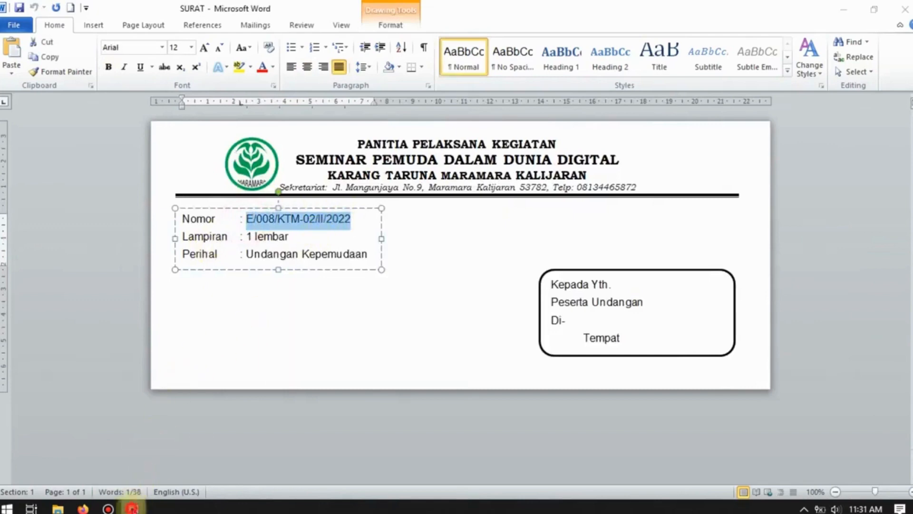
{"action": "left_click", "coordinate": [133, 509]}
{"action": "left_click", "coordinate": [183, 465]}
{"action": "left_click", "coordinate": [218, 252]}
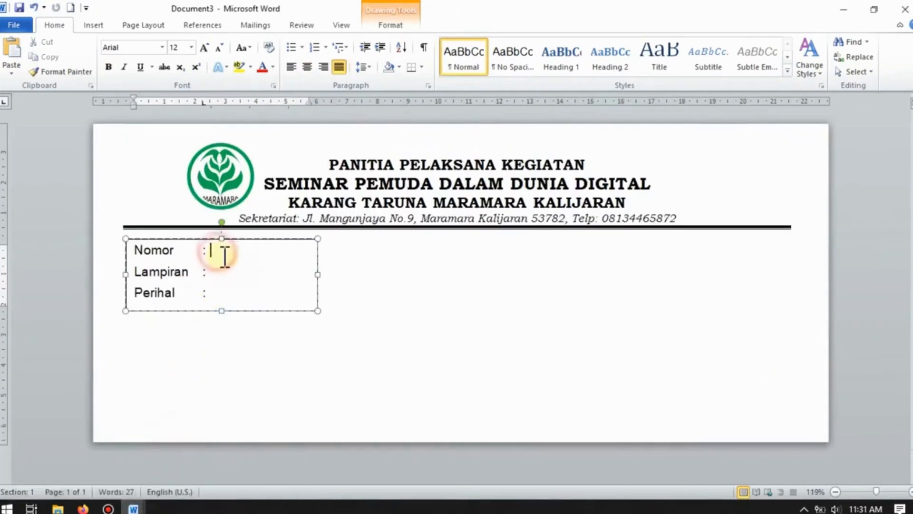
{"action": "key", "text": "ctrl+v"}
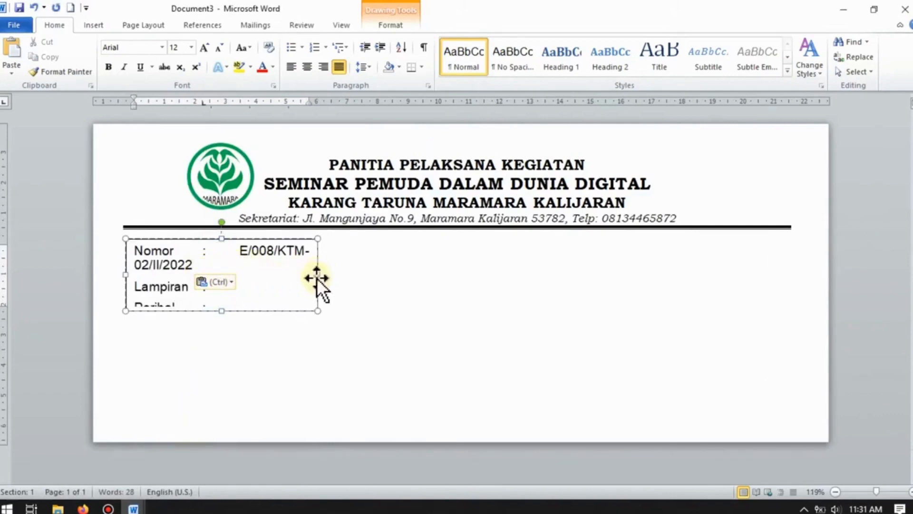
{"action": "left_click_drag", "start_coordinate": [317, 276], "coordinate": [354, 278]}
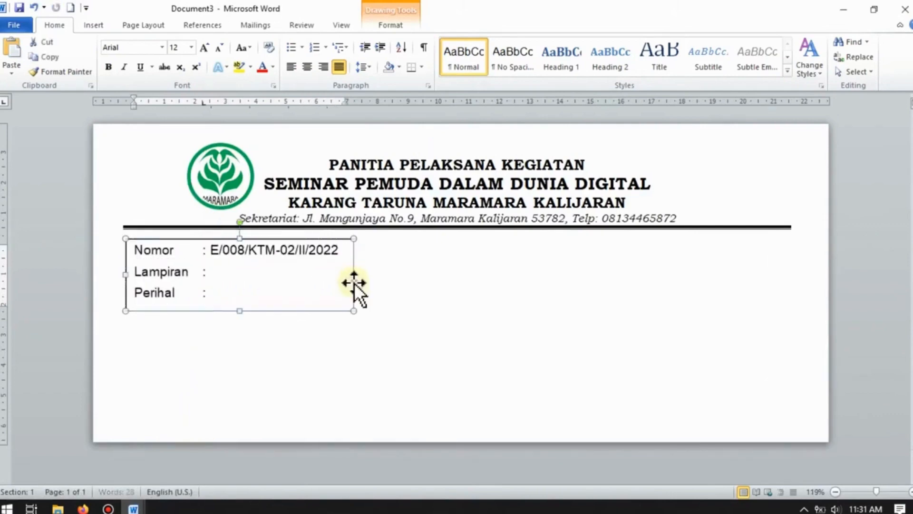
{"action": "left_click", "coordinate": [235, 274]}
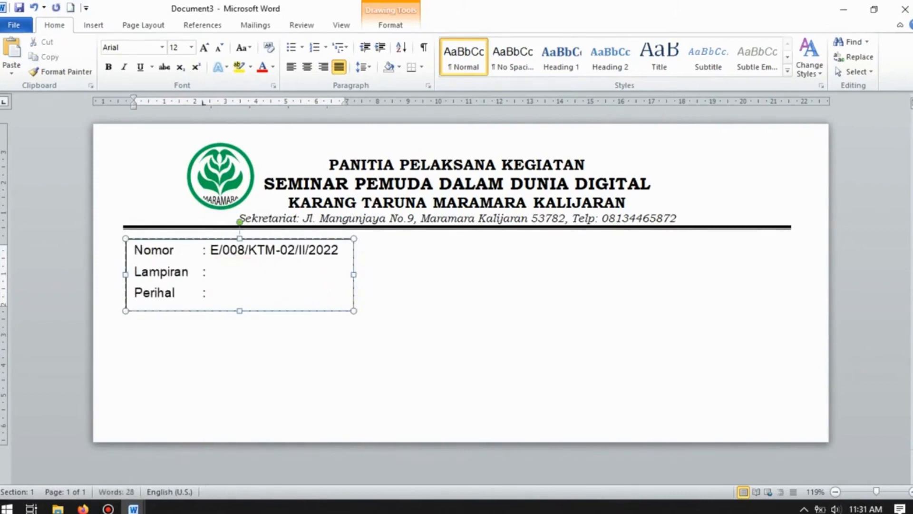
Enter 1 lampiran for Lampiran and Undangan Kepemudaan for Perihal, and widen the text box so the Perihal text fits on one line.
{"action": "type", "text": "1 lampiran"}
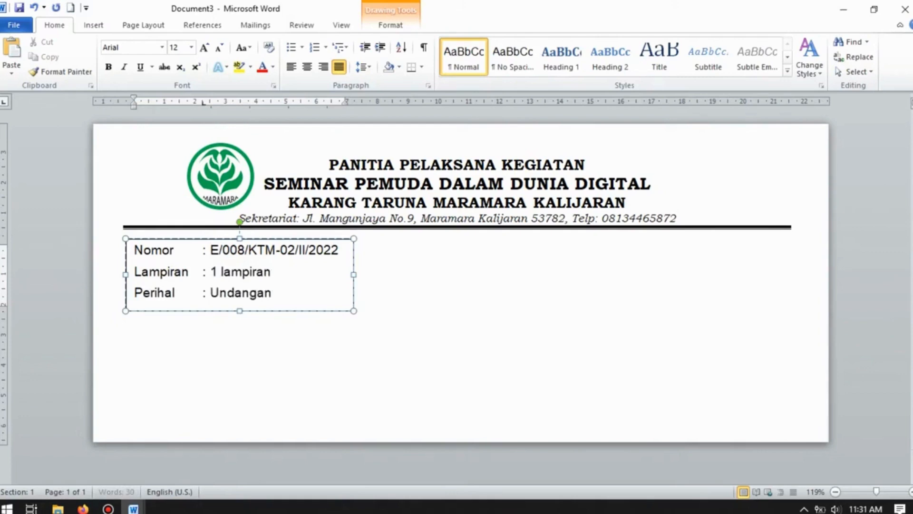
{"action": "type", "text": "mudaan"}
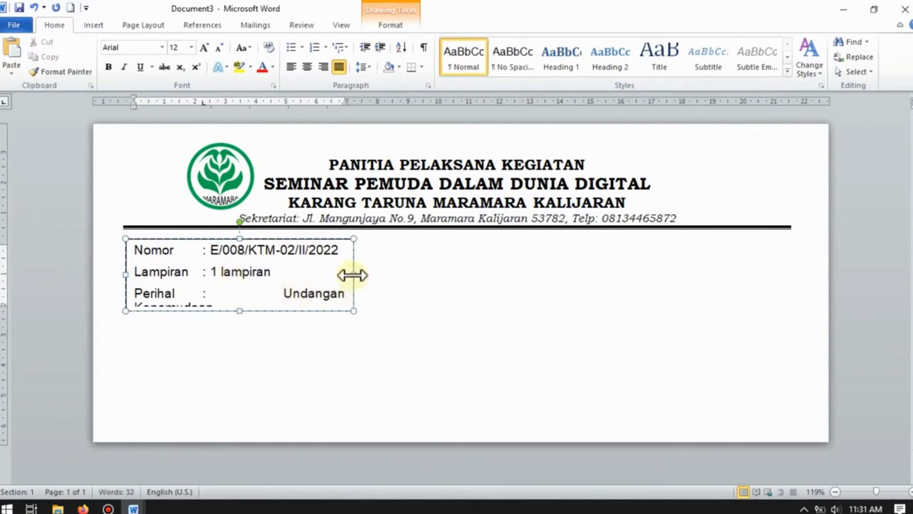
{"action": "left_click_drag", "start_coordinate": [353, 275], "coordinate": [365, 275]}
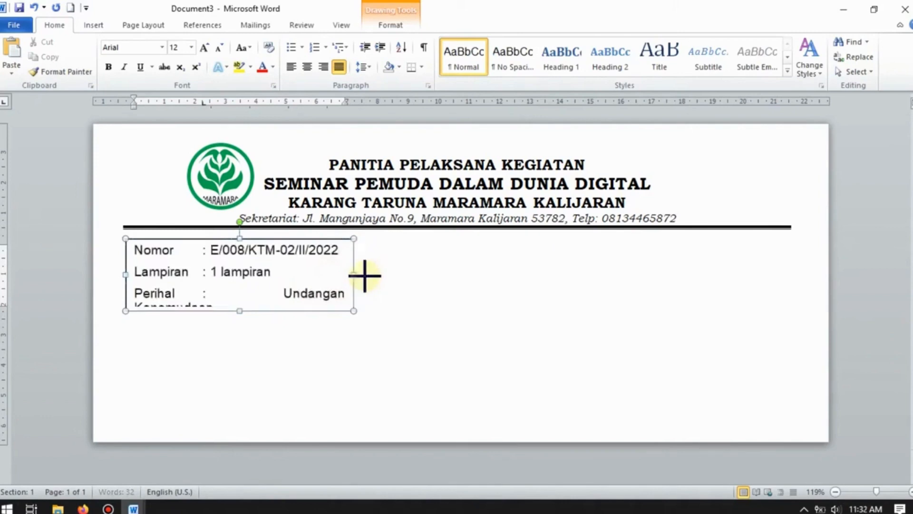
{"action": "left_click", "coordinate": [283, 343]}
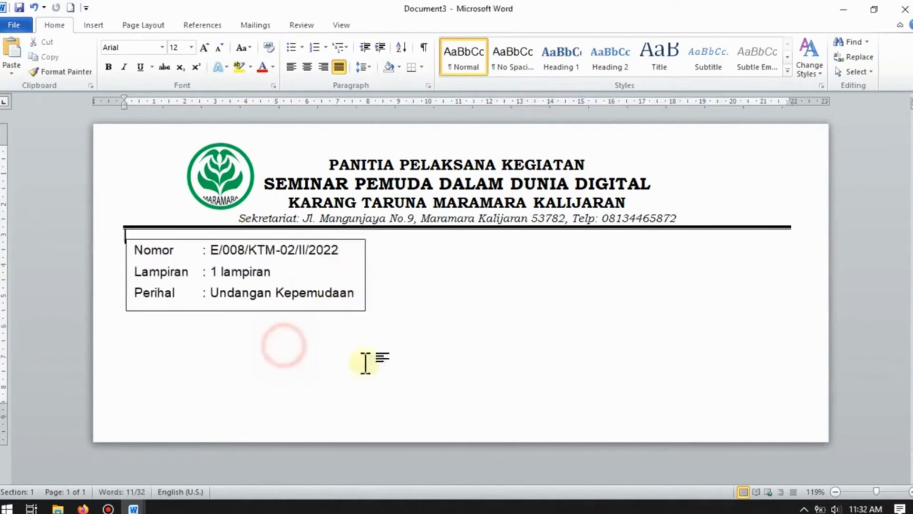
Remove the outline from the text box holding the Nomor, Lampiran and Perihal lines.
{"action": "left_click", "coordinate": [348, 240]}
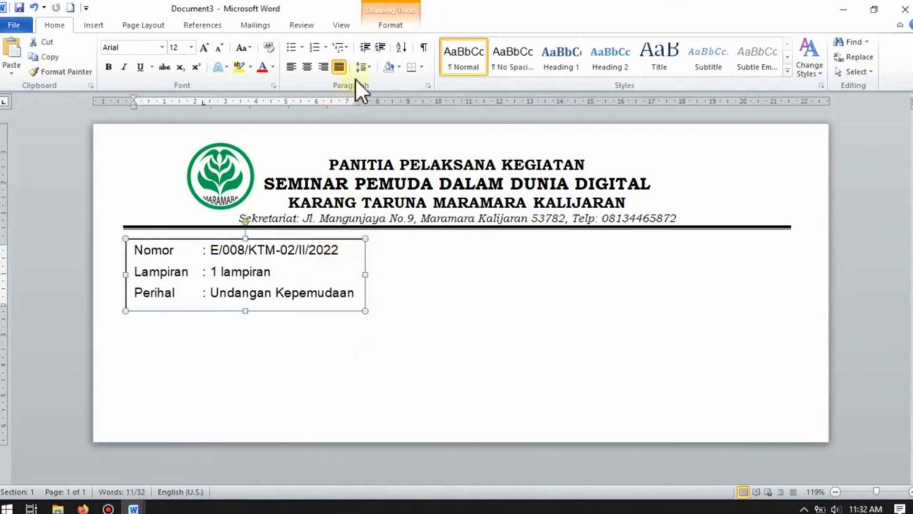
{"action": "left_click", "coordinate": [391, 25]}
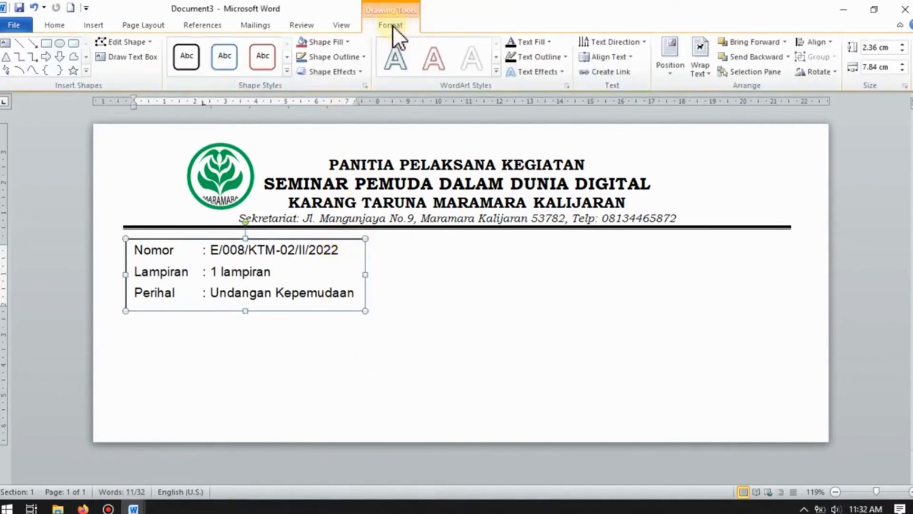
{"action": "left_click", "coordinate": [364, 57]}
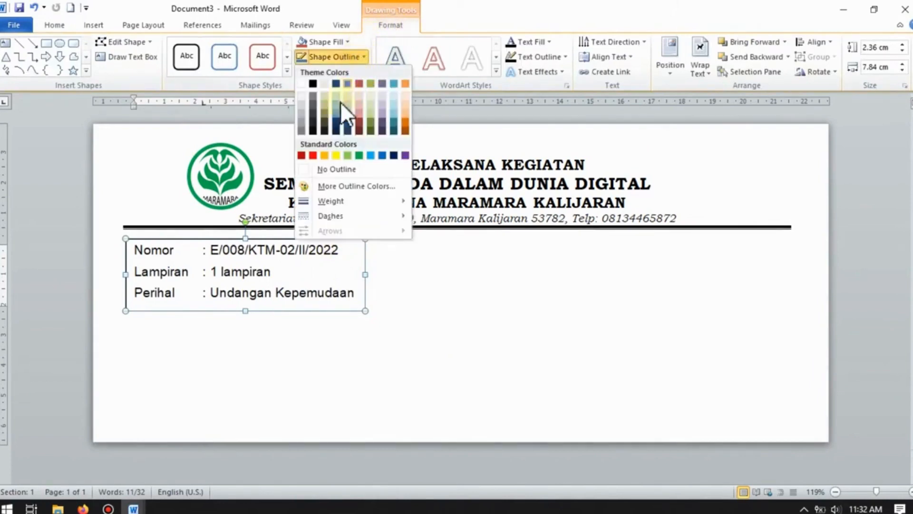
{"action": "left_click", "coordinate": [310, 172]}
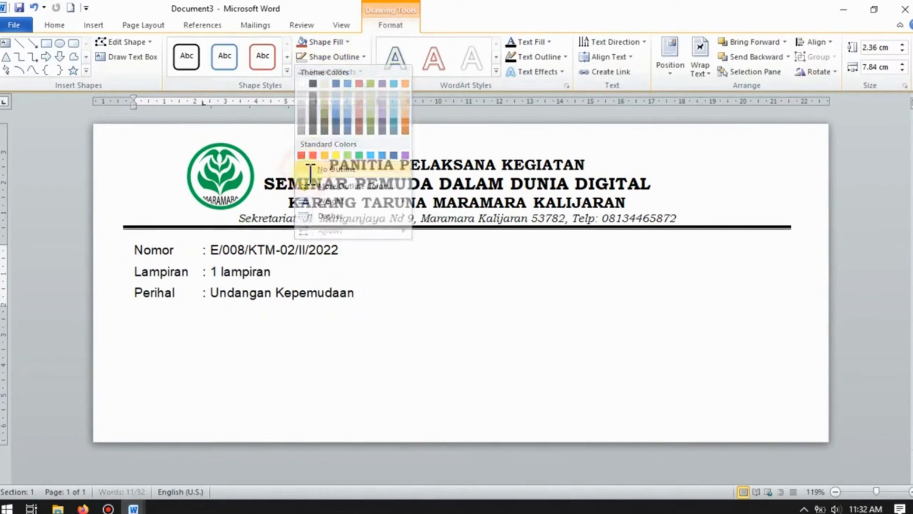
{"action": "left_click", "coordinate": [402, 358]}
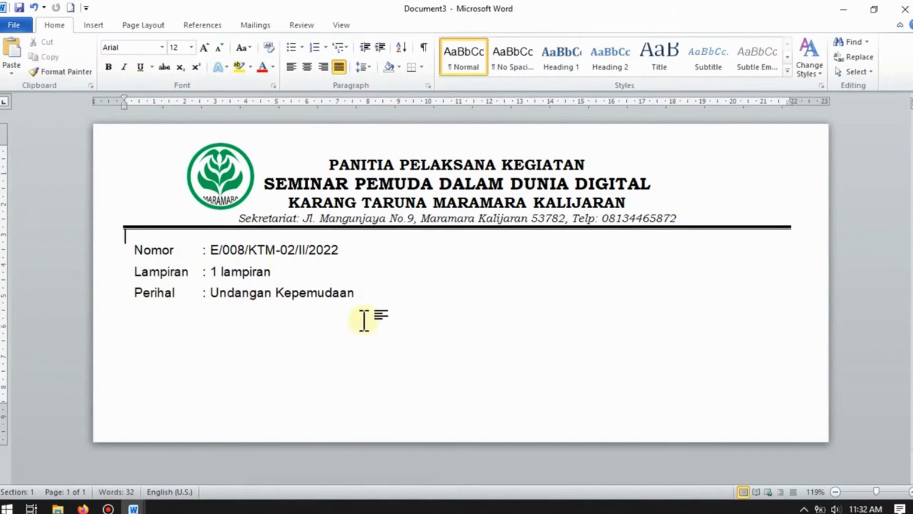
Check the recipient box in the SURAT document and draw a rounded rectangle about 7.64 cm wide and 3.5 cm high in Document3's lower-right area.
{"action": "mouse_move", "coordinate": [125, 510]}
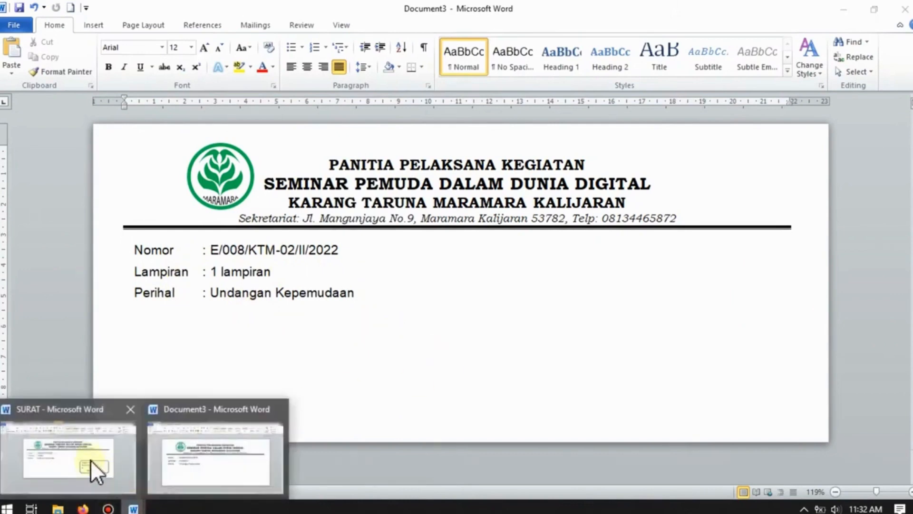
{"action": "left_click", "coordinate": [91, 460]}
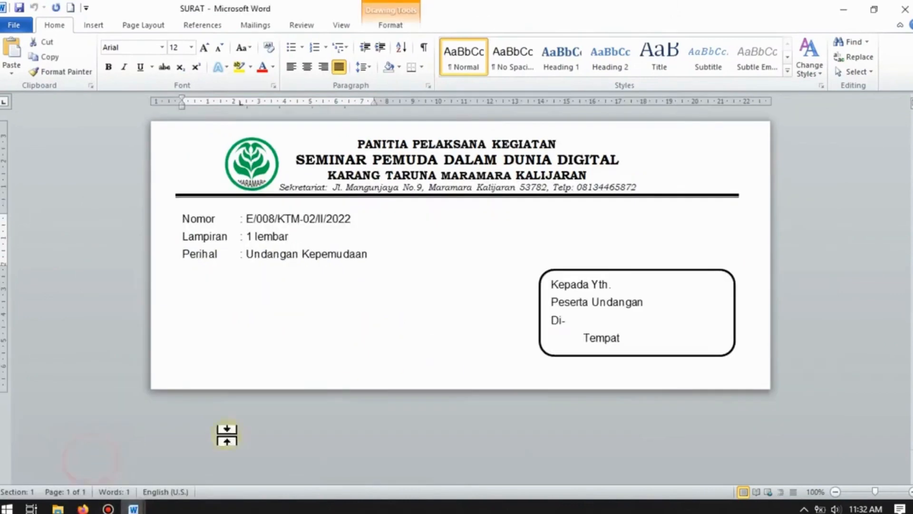
{"action": "left_click", "coordinate": [656, 284]}
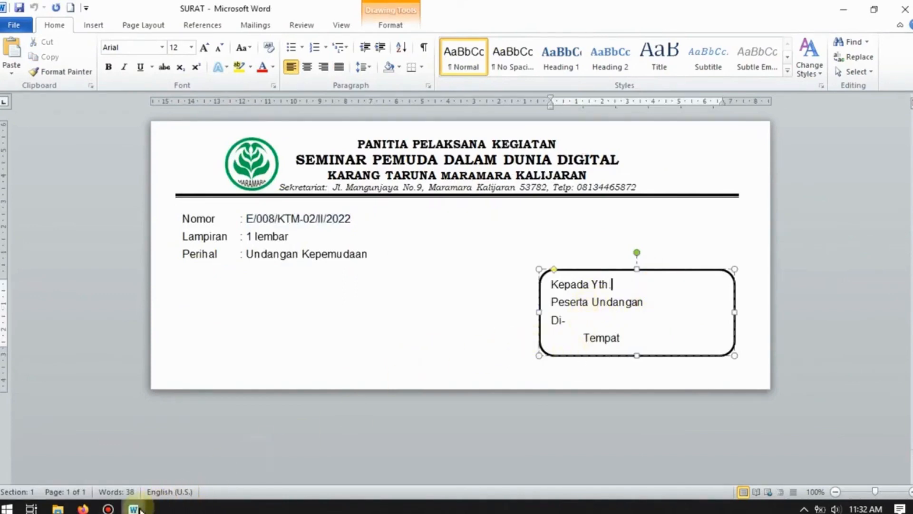
{"action": "mouse_move", "coordinate": [136, 509]}
{"action": "left_click", "coordinate": [198, 481]}
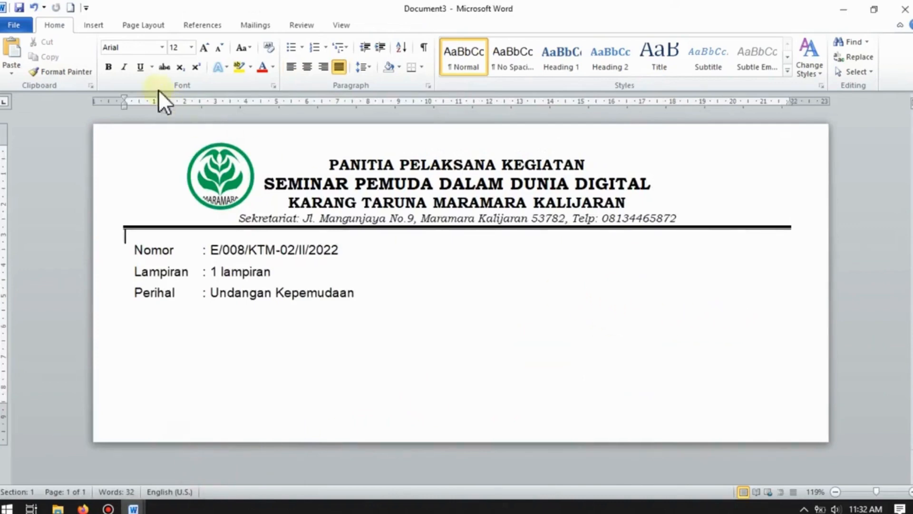
{"action": "left_click", "coordinate": [94, 27]}
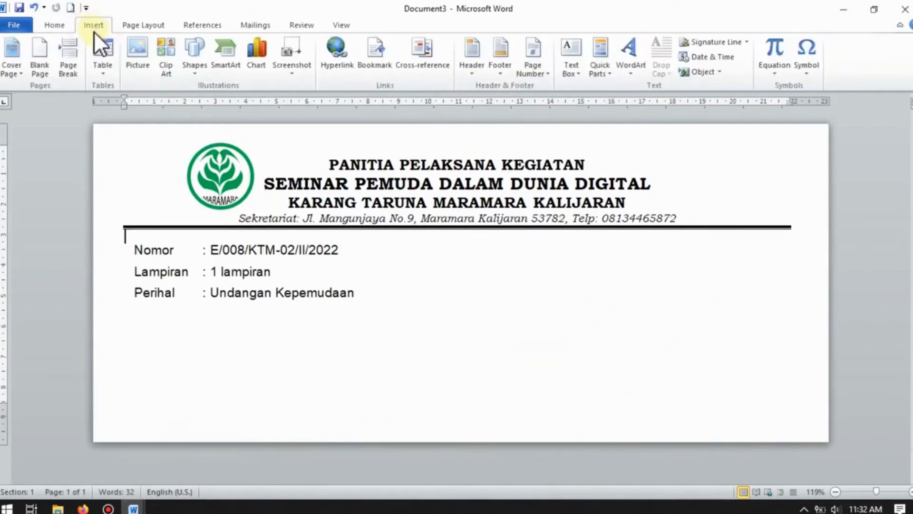
{"action": "left_click", "coordinate": [197, 76]}
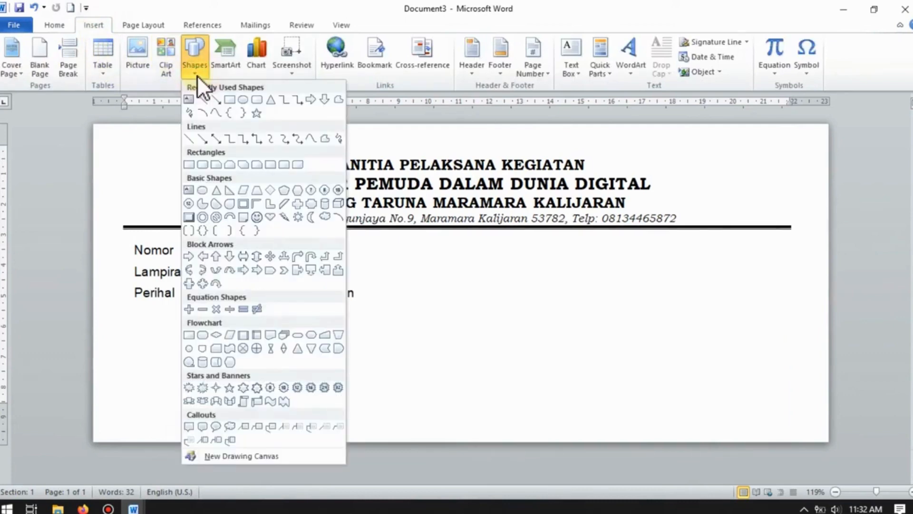
{"action": "left_click", "coordinate": [203, 165]}
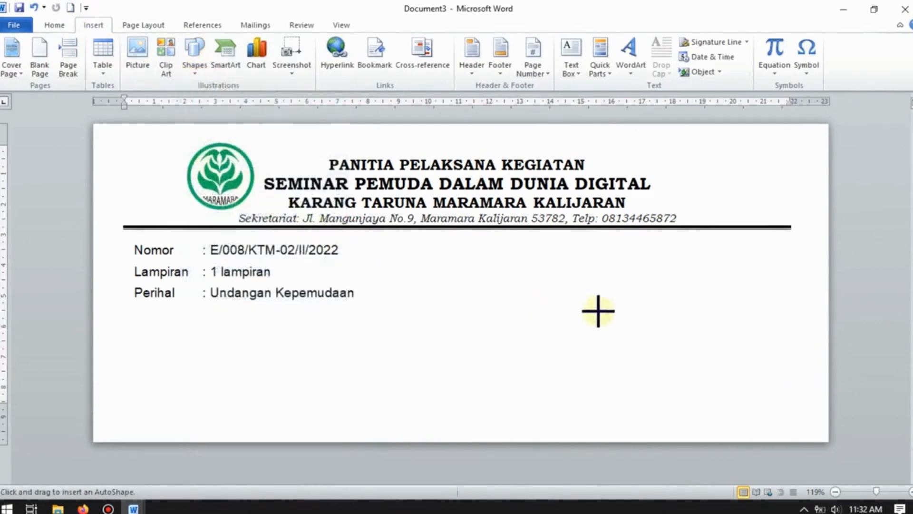
{"action": "mouse_move", "coordinate": [561, 301]}
{"action": "left_mouse_down"}
{"action": "mouse_move", "coordinate": [624, 354]}
{"action": "mouse_move", "coordinate": [721, 402]}
{"action": "mouse_move", "coordinate": [794, 407]}
{"action": "left_mouse_up"}
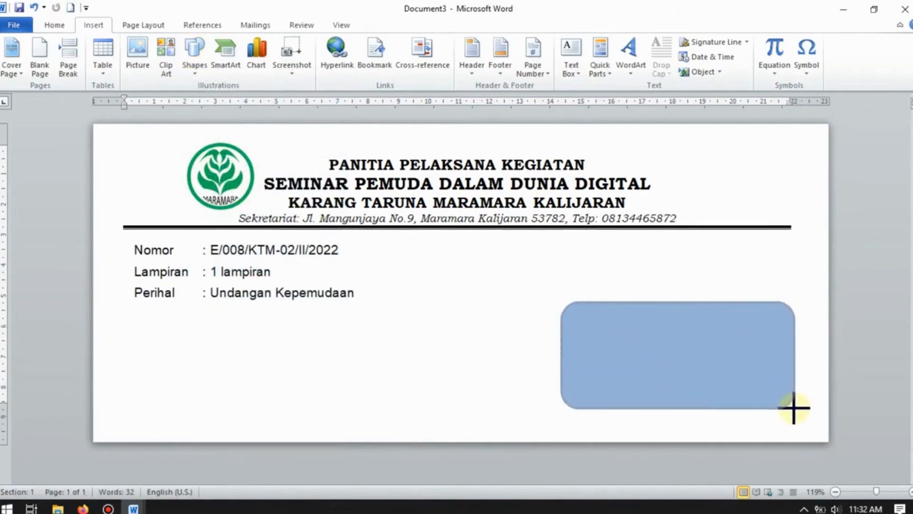
{"action": "left_click_drag", "start_coordinate": [793, 408], "coordinate": [794, 408]}
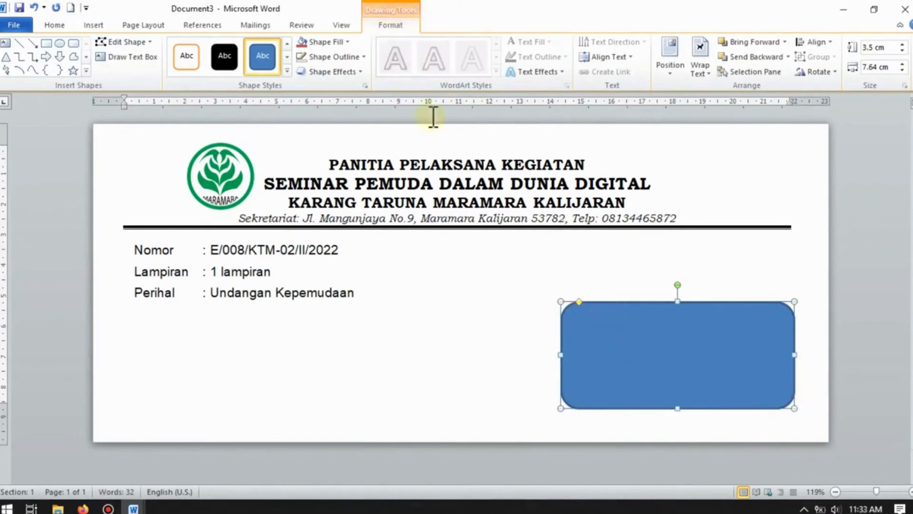
Give the rounded rectangle a white fill and a black outline, and make it ready for text entry.
{"action": "left_click", "coordinate": [348, 43]}
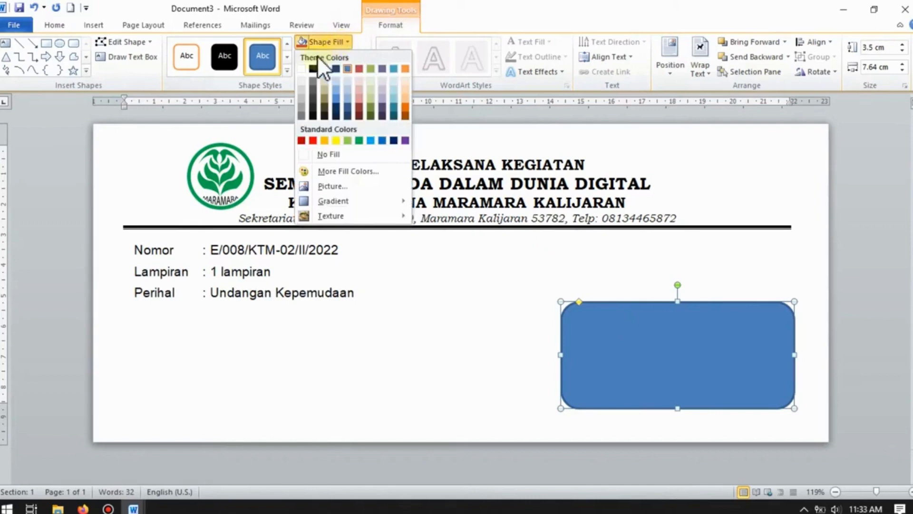
{"action": "left_click", "coordinate": [301, 69]}
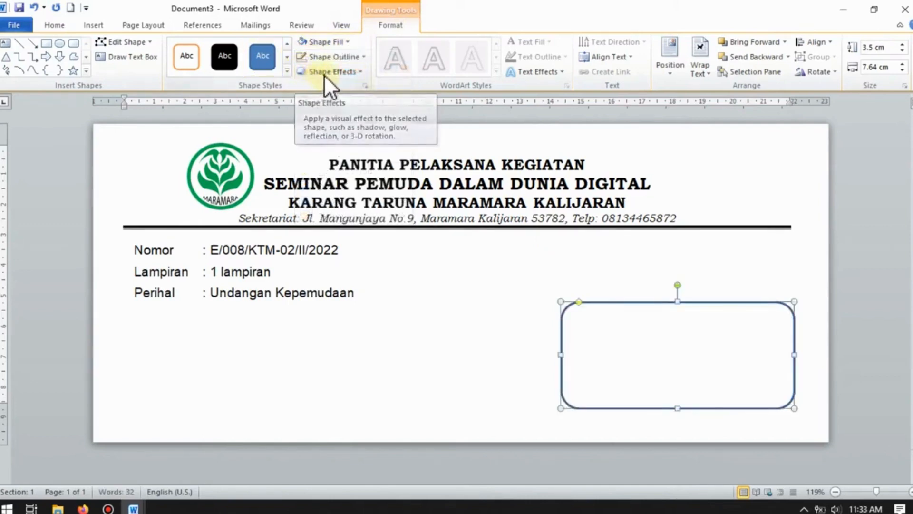
{"action": "left_click", "coordinate": [361, 57]}
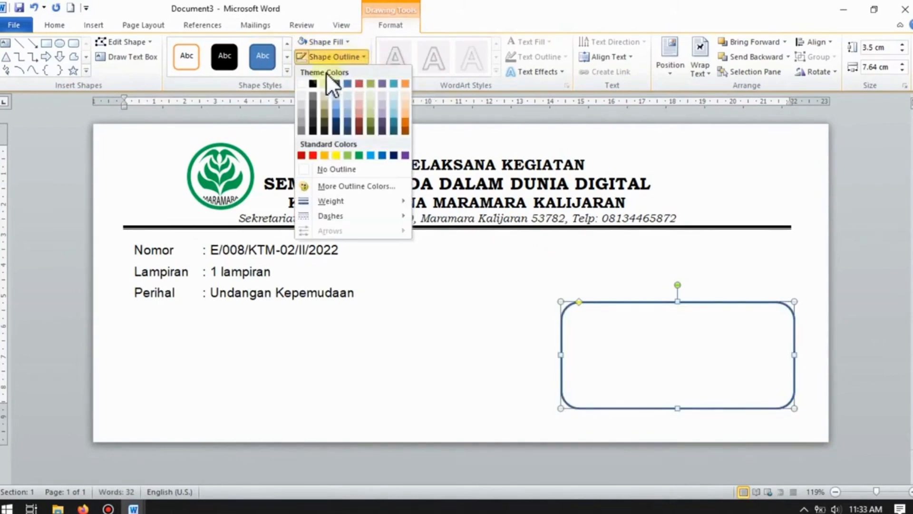
{"action": "left_click", "coordinate": [313, 83]}
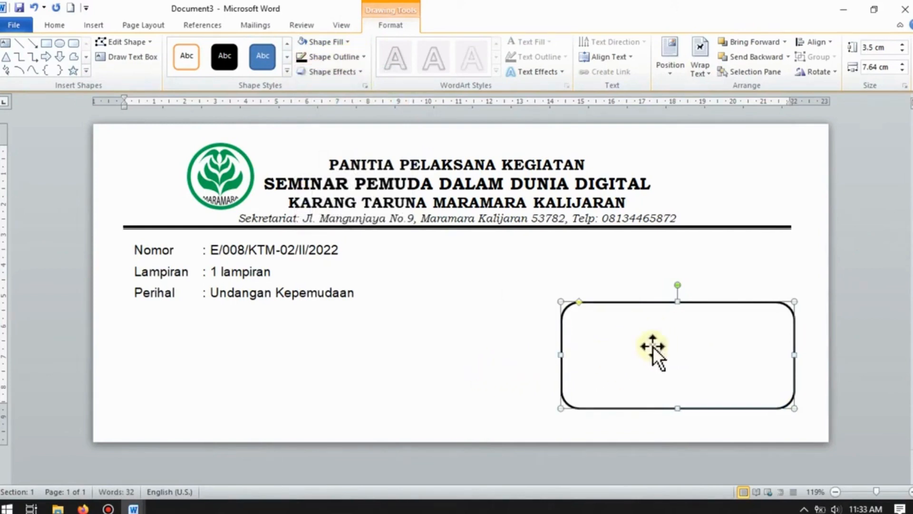
{"action": "right_click", "coordinate": [638, 338]}
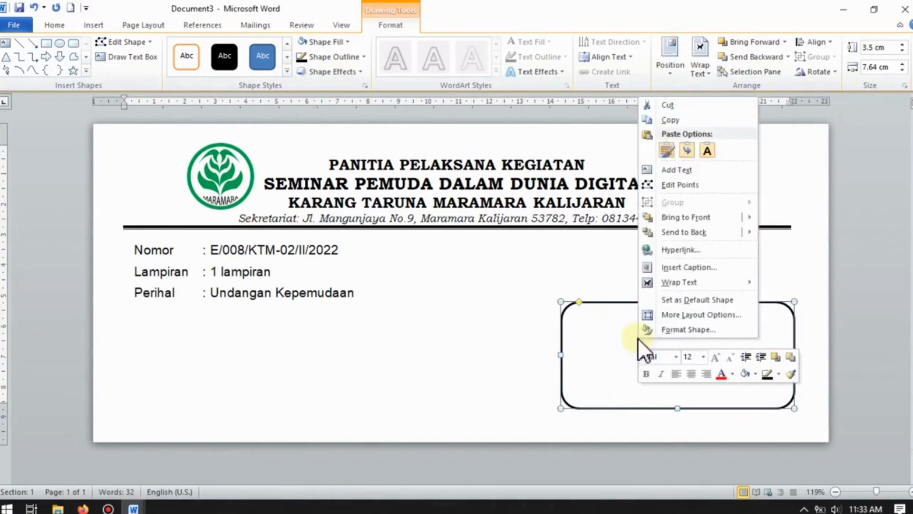
{"action": "left_click", "coordinate": [690, 172]}
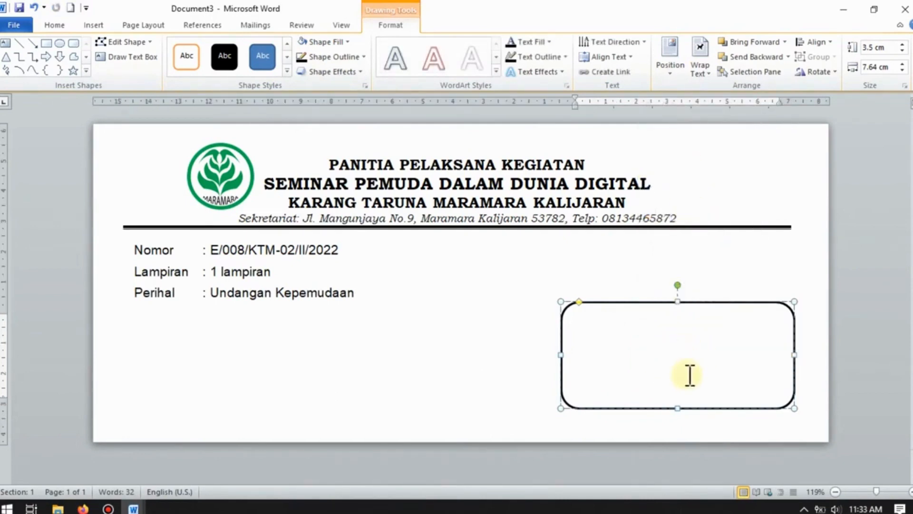
{"action": "type", "text": "Kepemuda"}
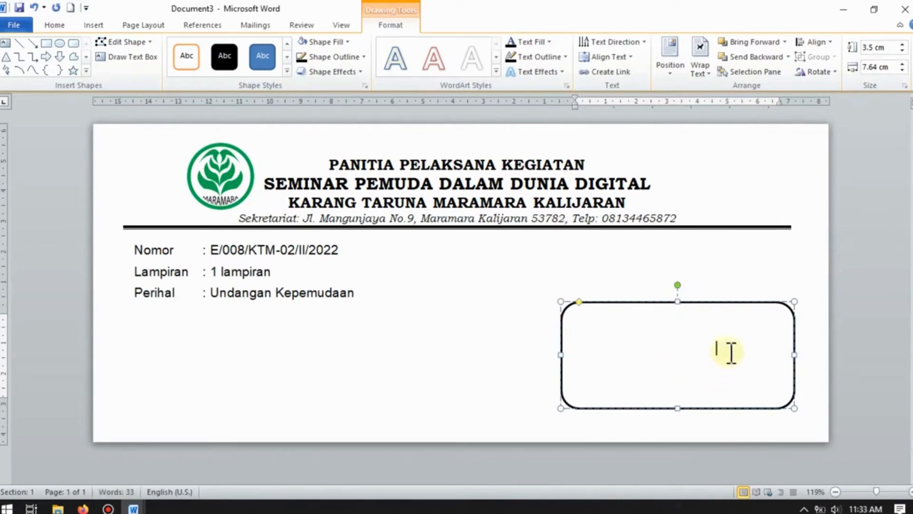
{"action": "left_click_drag", "start_coordinate": [726, 351], "coordinate": [616, 353]}
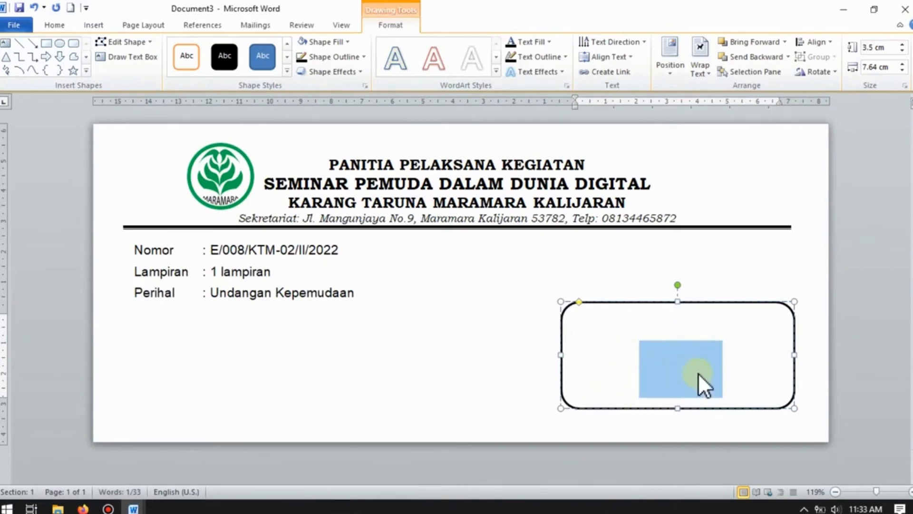
{"action": "left_click", "coordinate": [741, 354]}
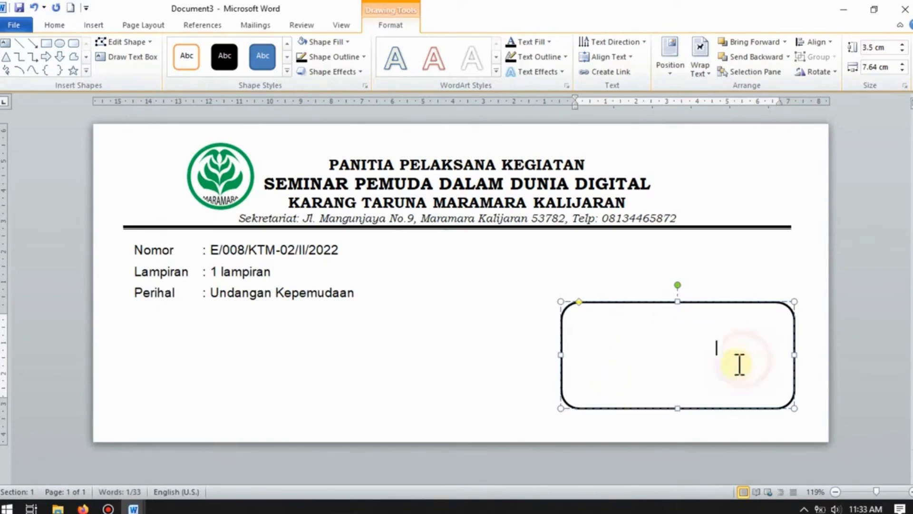
{"action": "left_click_drag", "start_coordinate": [681, 350], "coordinate": [569, 341]}
{"action": "key", "text": "Delete"}
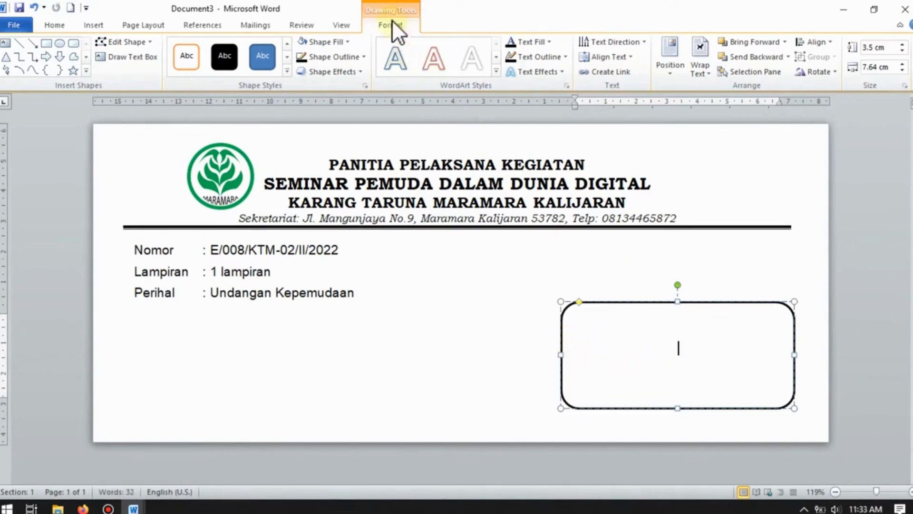
Set the rounded rectangle's text fill to black and enter Kepada Yth. with Penerima surat on the line below.
{"action": "left_click", "coordinate": [548, 44]}
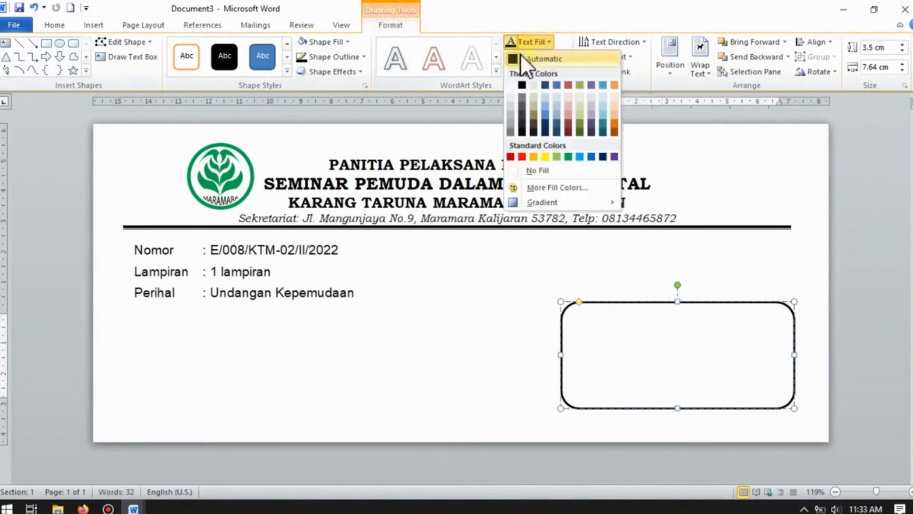
{"action": "left_click", "coordinate": [522, 86]}
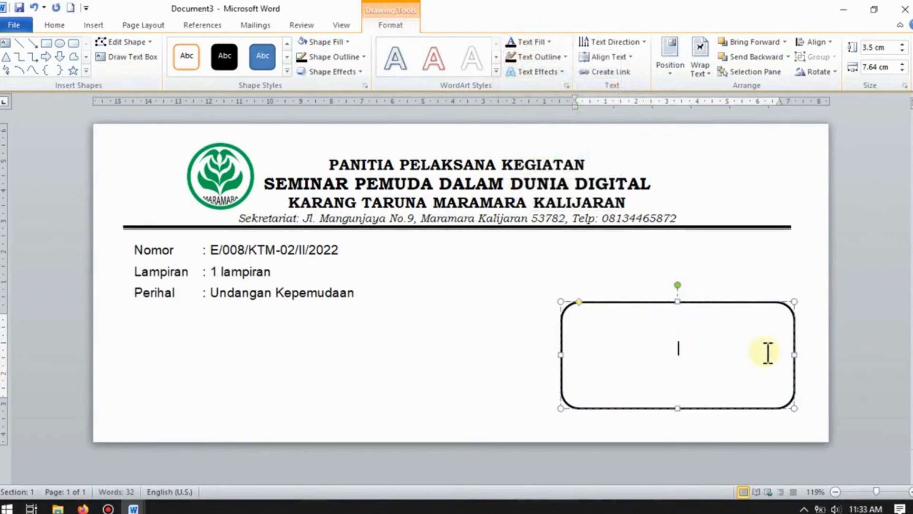
{"action": "type", "text": "KEpa"}
{"action": "key", "text": "BackSpace"}
{"action": "key", "text": "BackSpace"}
{"action": "key", "text": "BackSpace"}
{"action": "type", "text": "e"}
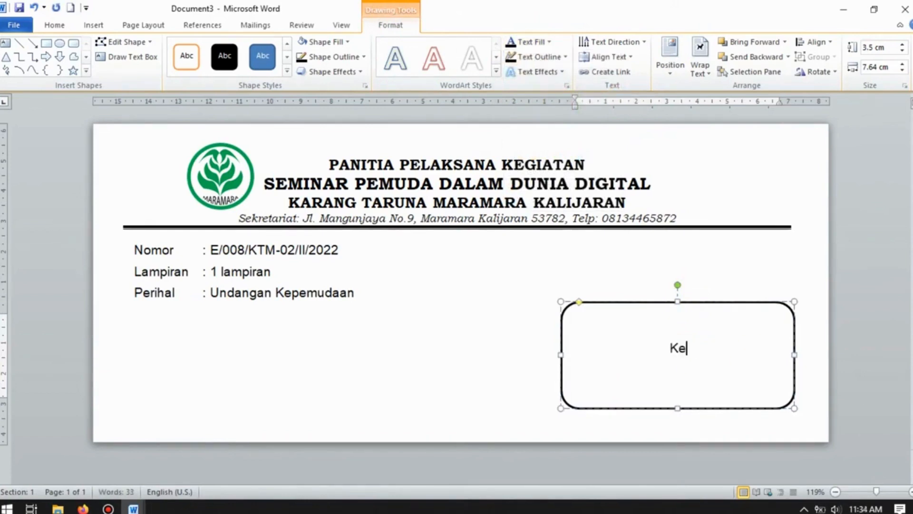
{"action": "type", "text": "pada Yth"}
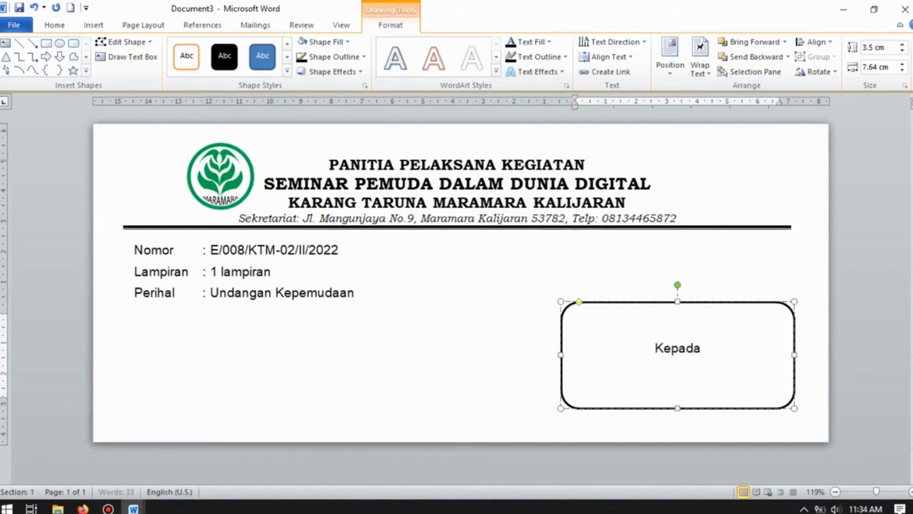
{"action": "type", "text": "."}
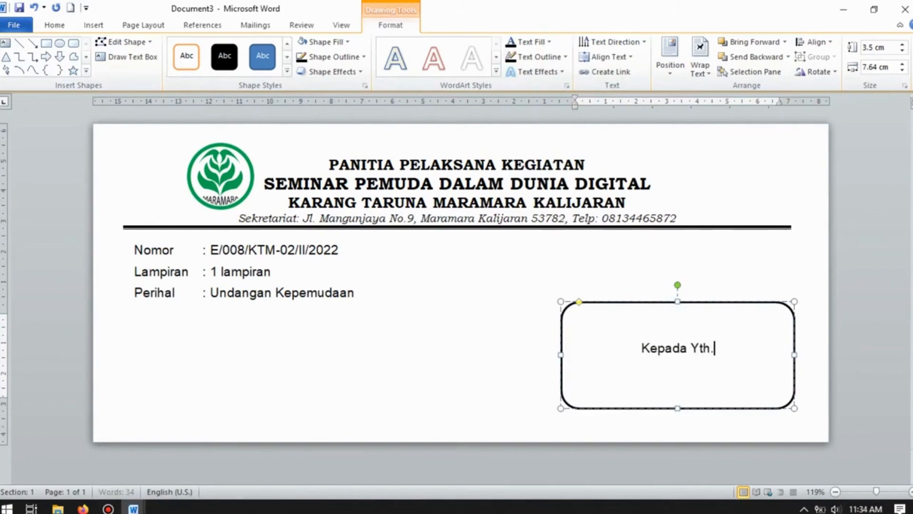
{"action": "key", "text": "Return"}
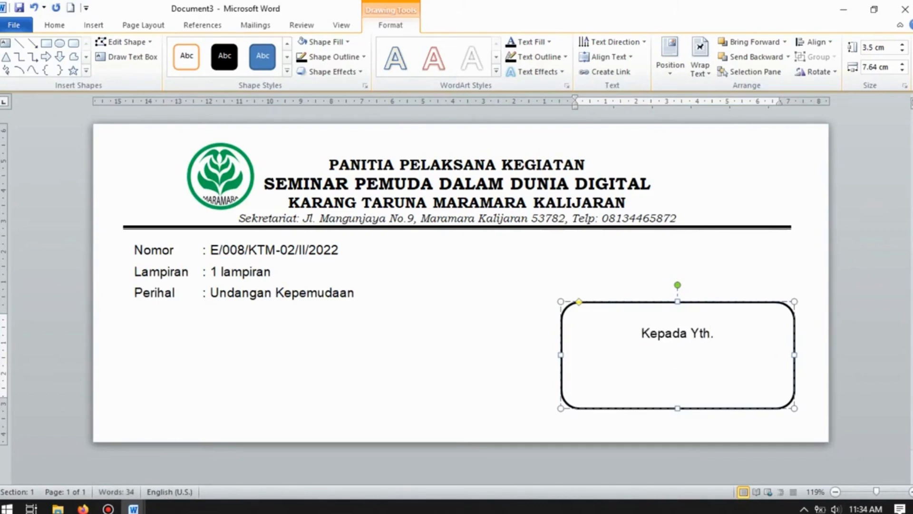
{"action": "type", "text": "Penerima surat"}
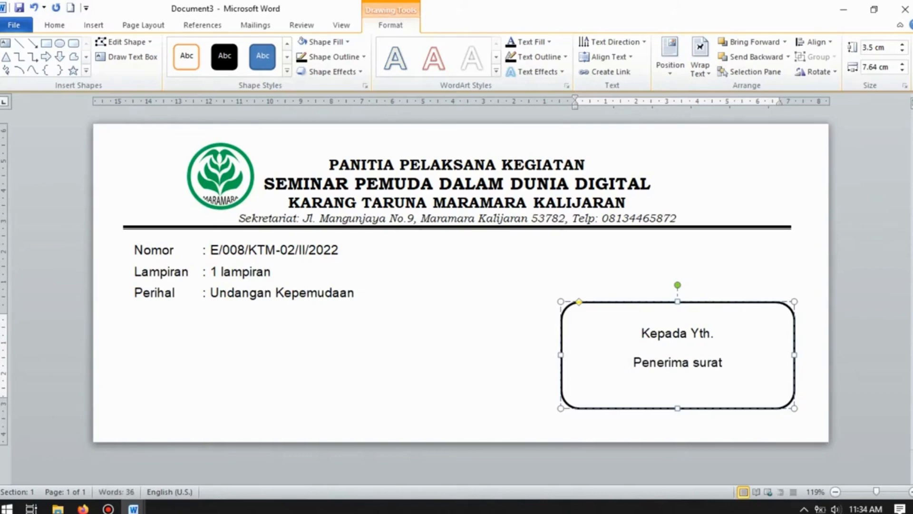
Add the lines Di- and Tempat below Penerima surat in the rounded rectangle and enlarge its height to about 3.97 cm.
{"action": "key", "text": "Return"}
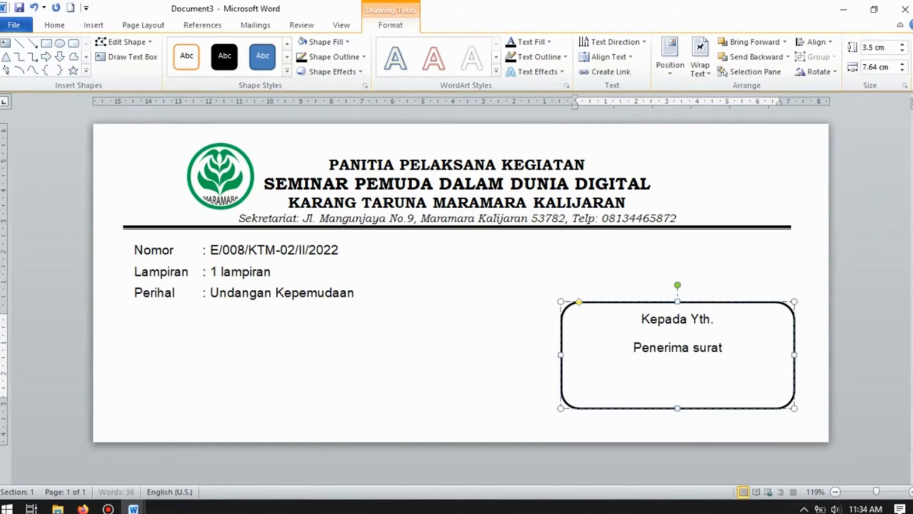
{"action": "type", "text": "Di-"}
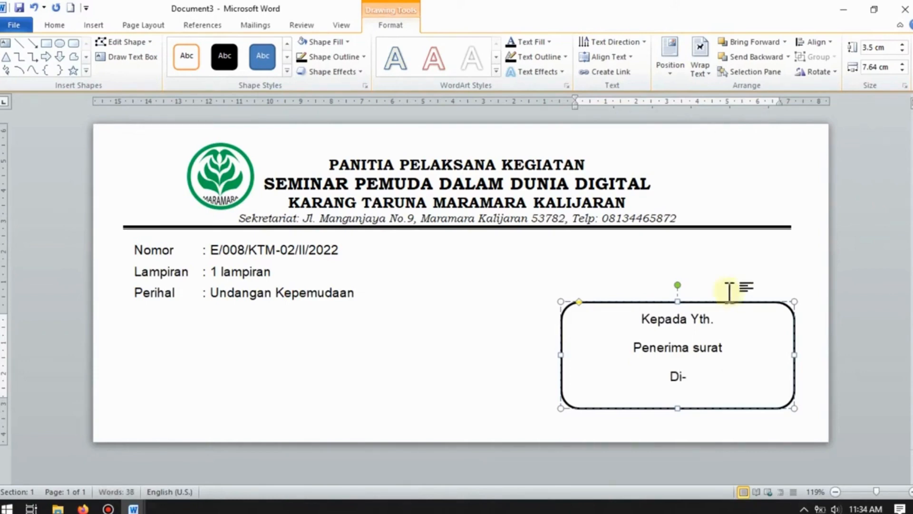
{"action": "left_click_drag", "start_coordinate": [677, 408], "coordinate": [676, 422]}
{"action": "type", "text": "Tem"}
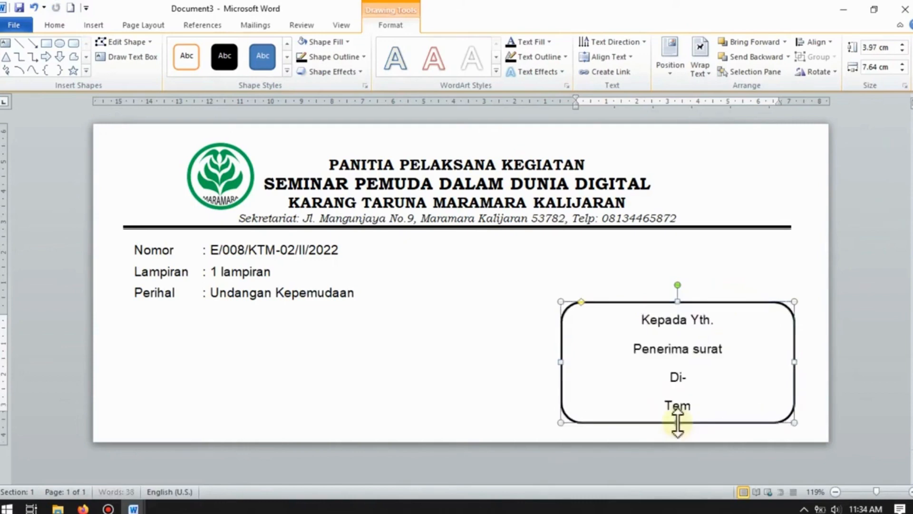
{"action": "left_click", "coordinate": [708, 406]}
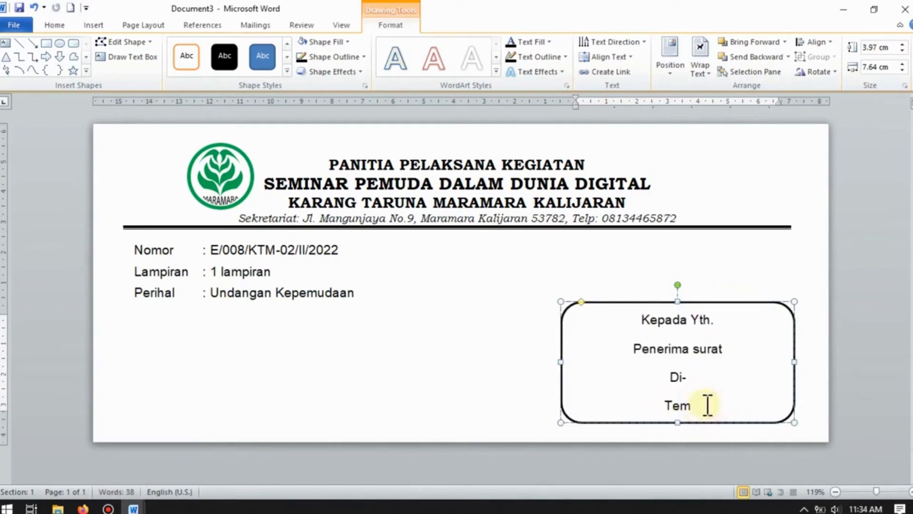
{"action": "type", "text": "pat"}
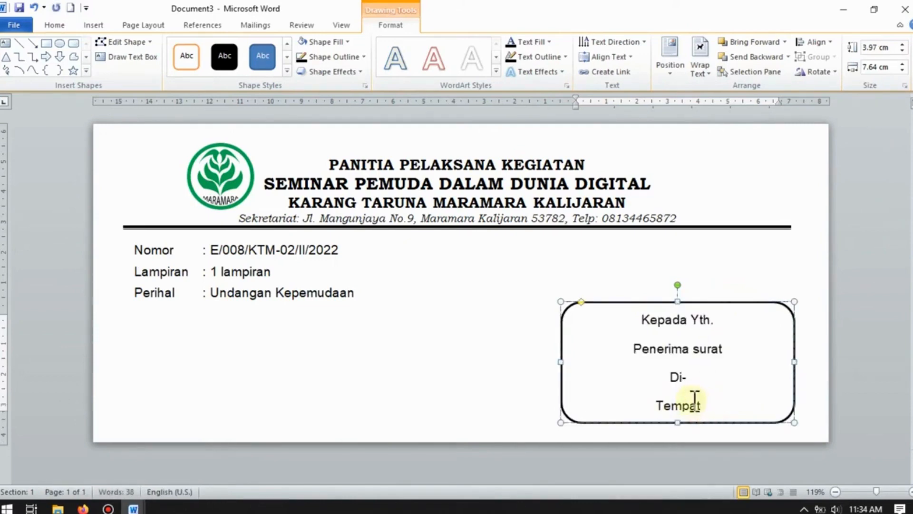
Left-align all four lines of text in the rounded rectangle and set them to single line spacing.
{"action": "left_click_drag", "start_coordinate": [723, 406], "coordinate": [673, 347]}
{"action": "left_click", "coordinate": [50, 24]}
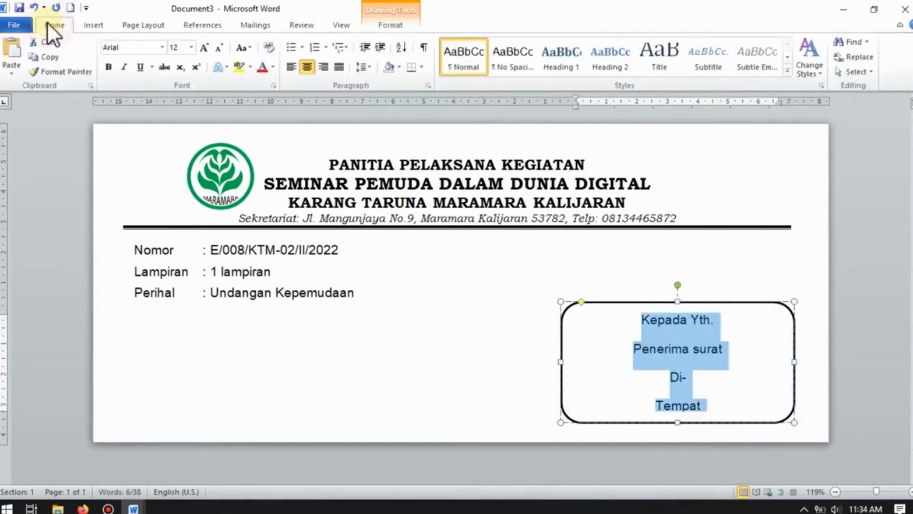
{"action": "left_click", "coordinate": [292, 66]}
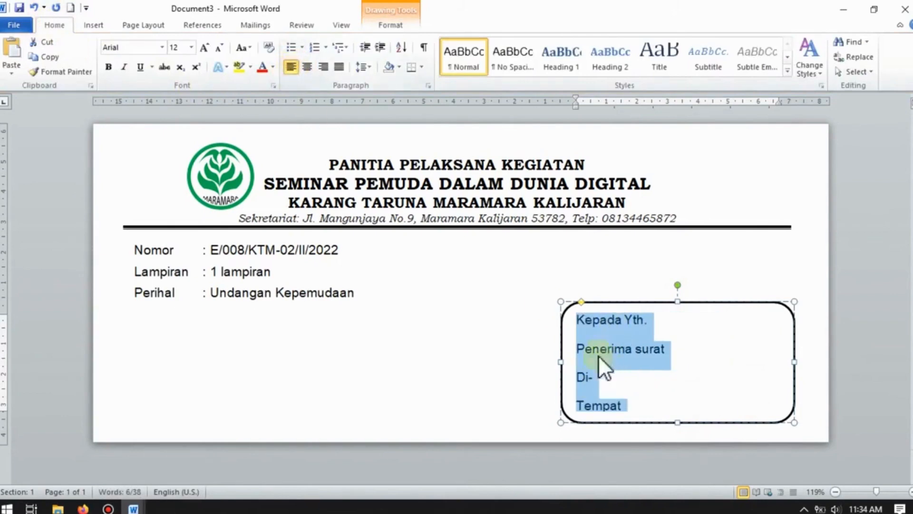
{"action": "key", "text": "ctrl+j"}
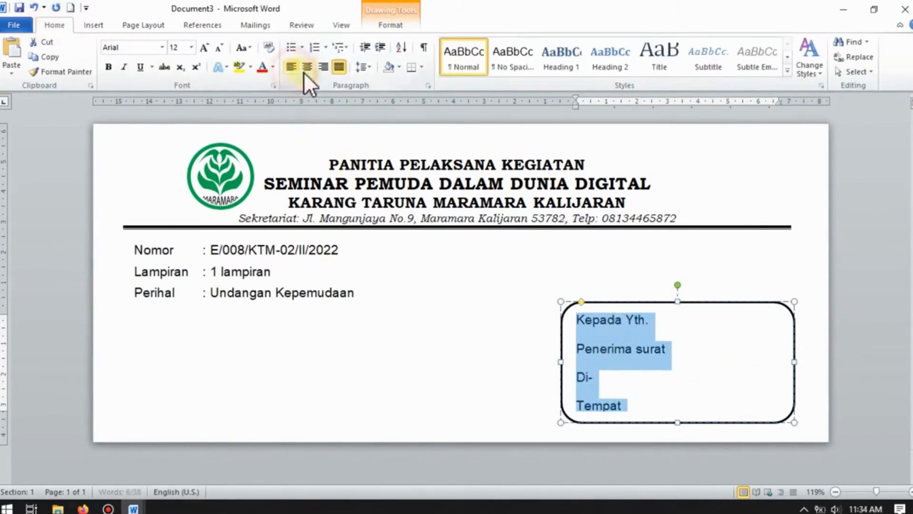
{"action": "left_click", "coordinate": [288, 69]}
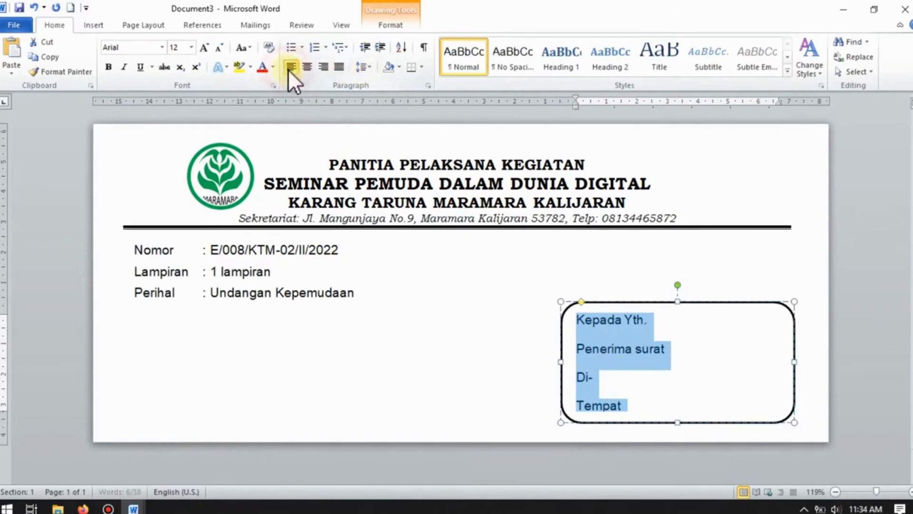
{"action": "left_click", "coordinate": [370, 70]}
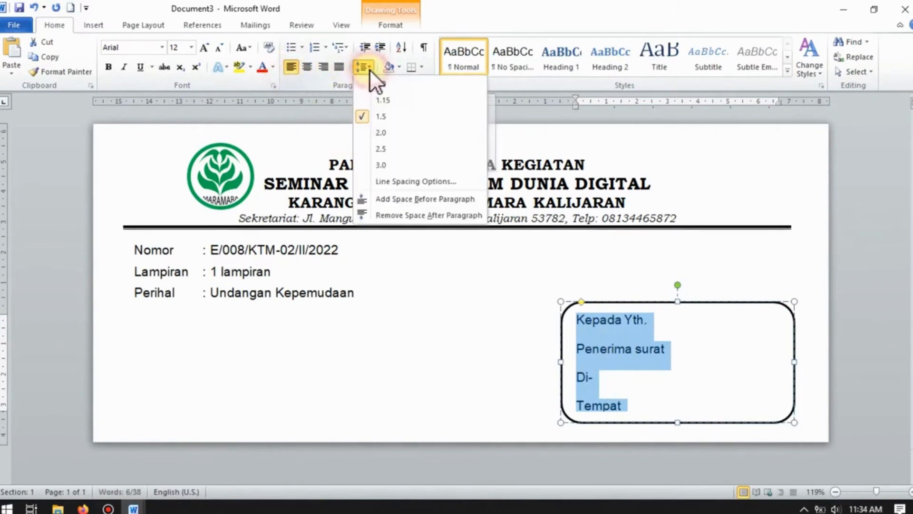
{"action": "left_click", "coordinate": [380, 85]}
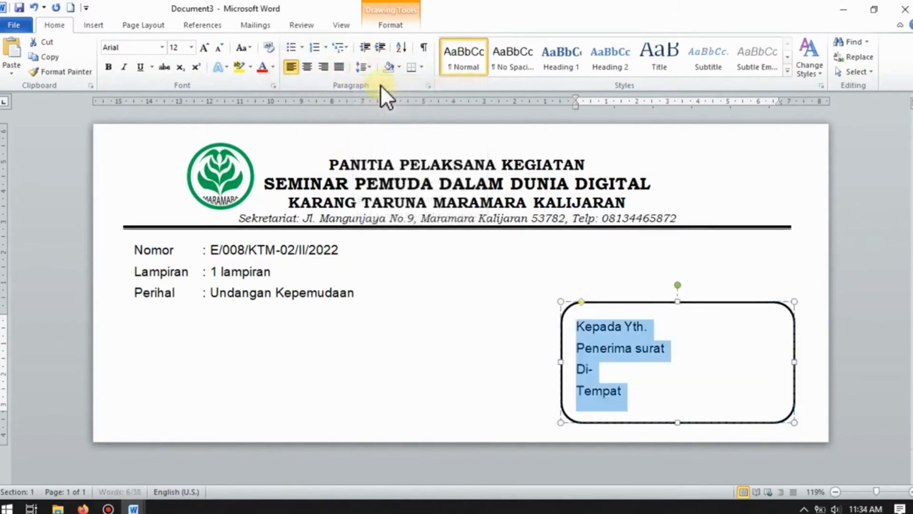
Shrink the recipient box around its text in height and width, and move it so its right edge meets the letterhead line's right end.
{"action": "left_click", "coordinate": [683, 330]}
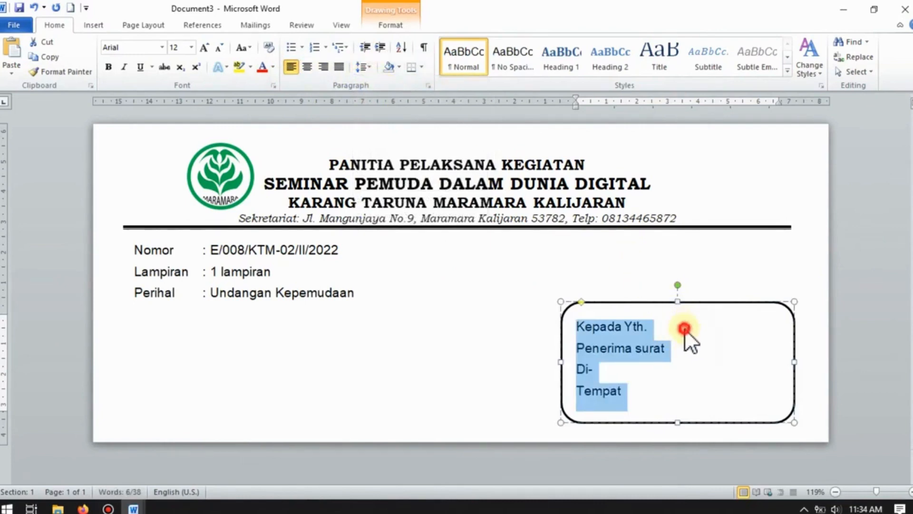
{"action": "left_click_drag", "start_coordinate": [679, 301], "coordinate": [677, 311]}
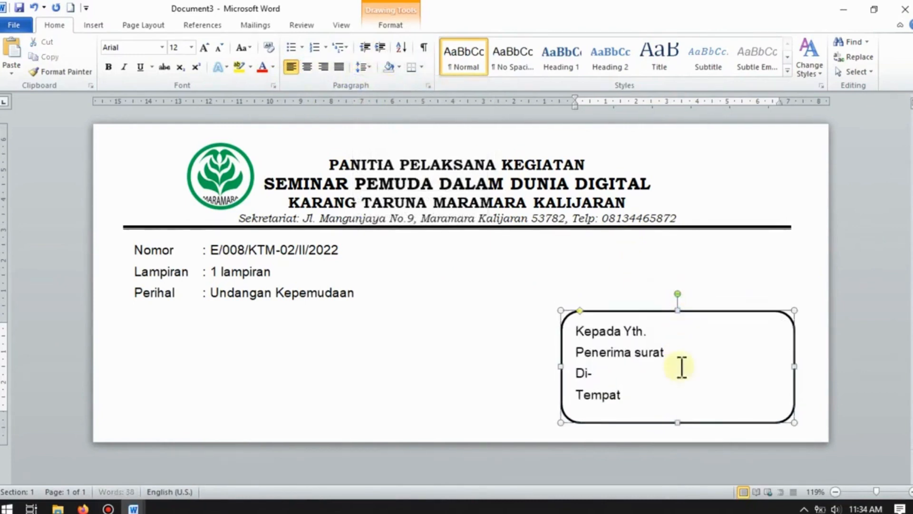
{"action": "left_click_drag", "start_coordinate": [675, 422], "coordinate": [670, 411]}
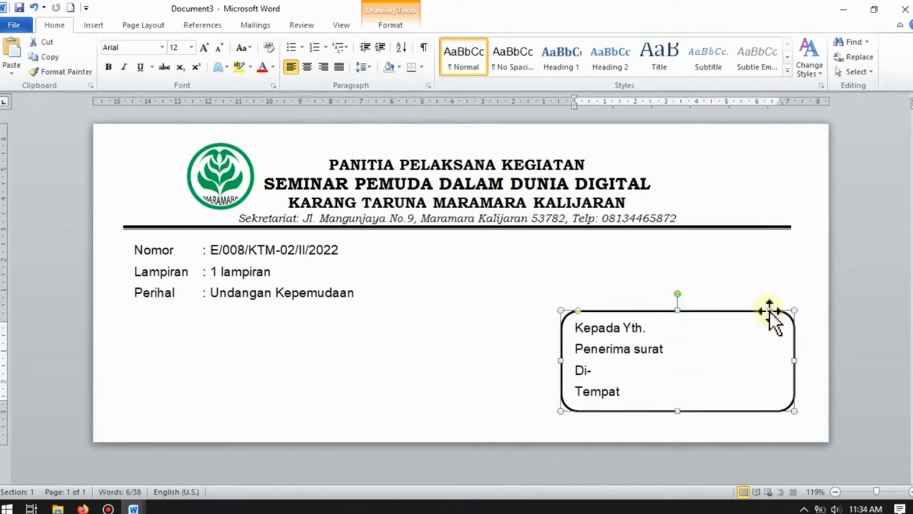
{"action": "left_click_drag", "start_coordinate": [793, 361], "coordinate": [745, 372]}
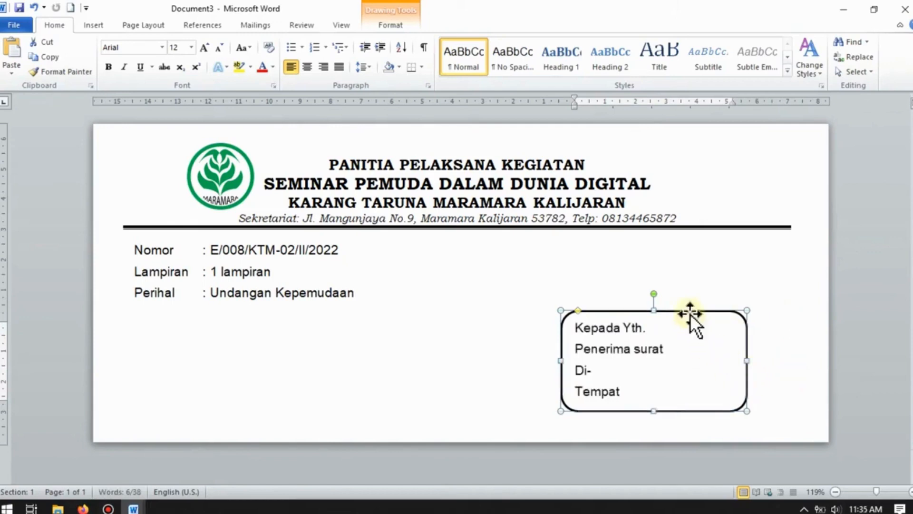
{"action": "left_click_drag", "start_coordinate": [690, 312], "coordinate": [733, 313]}
{"action": "left_click", "coordinate": [713, 283]}
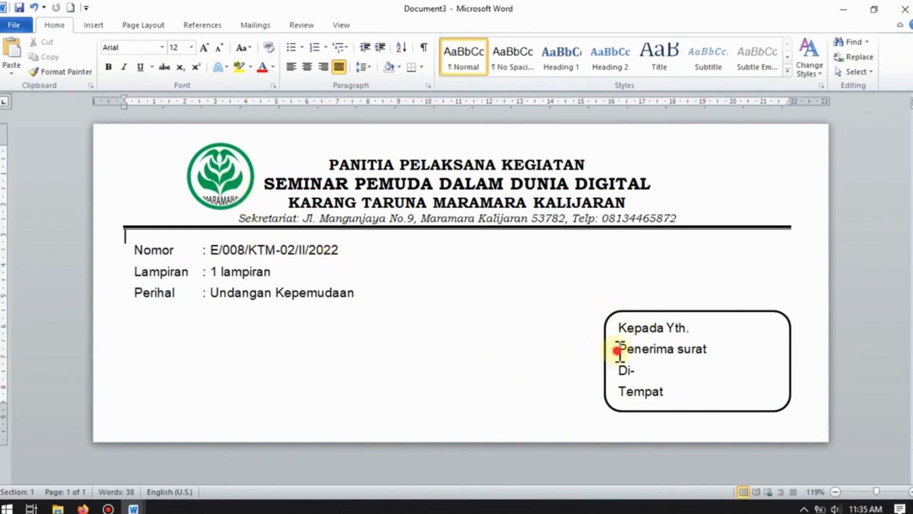
Leave the Penerima surat line unchanged and switch to Excel by opening the Penerima Surat workbook from the desktop.
{"action": "left_click_drag", "start_coordinate": [617, 348], "coordinate": [712, 362]}
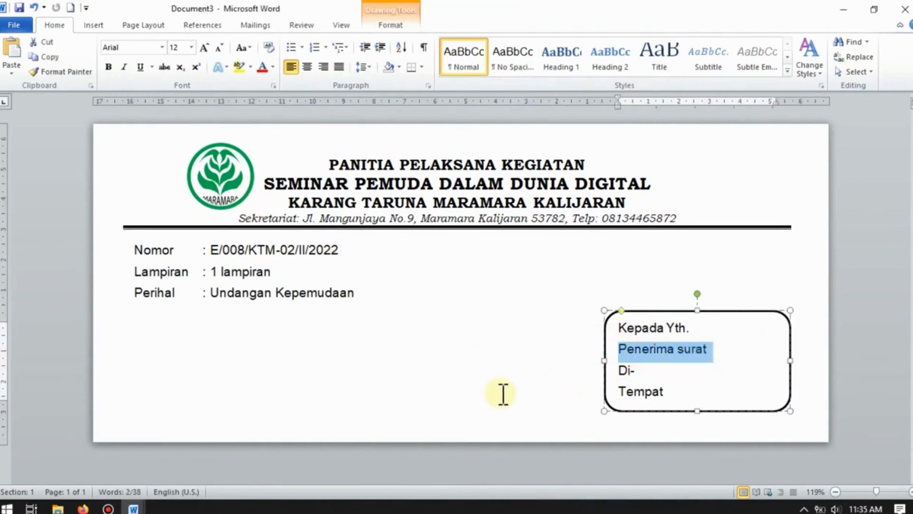
{"action": "left_click", "coordinate": [508, 369]}
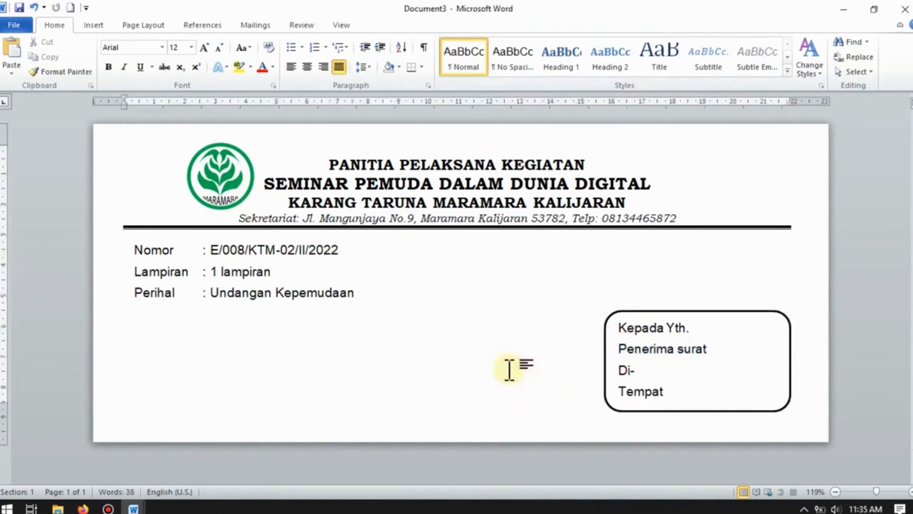
{"action": "left_click", "coordinate": [847, 9]}
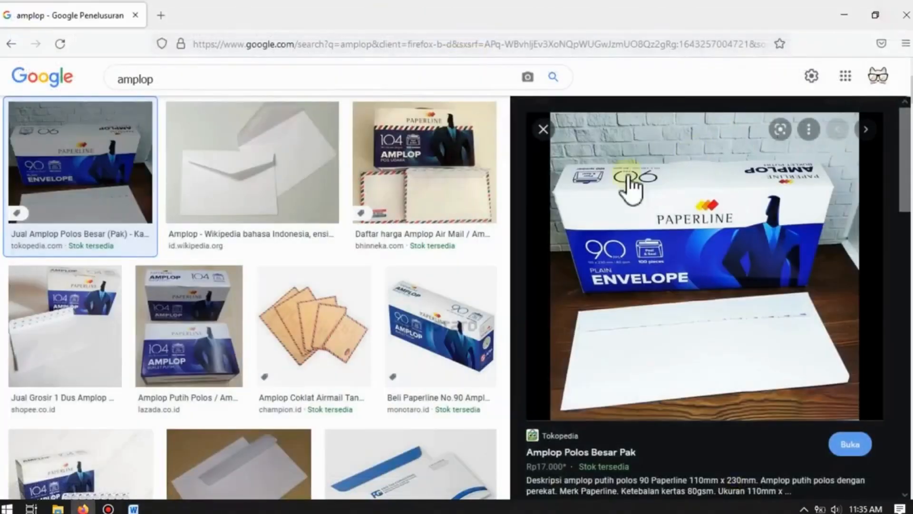
{"action": "left_click", "coordinate": [844, 15]}
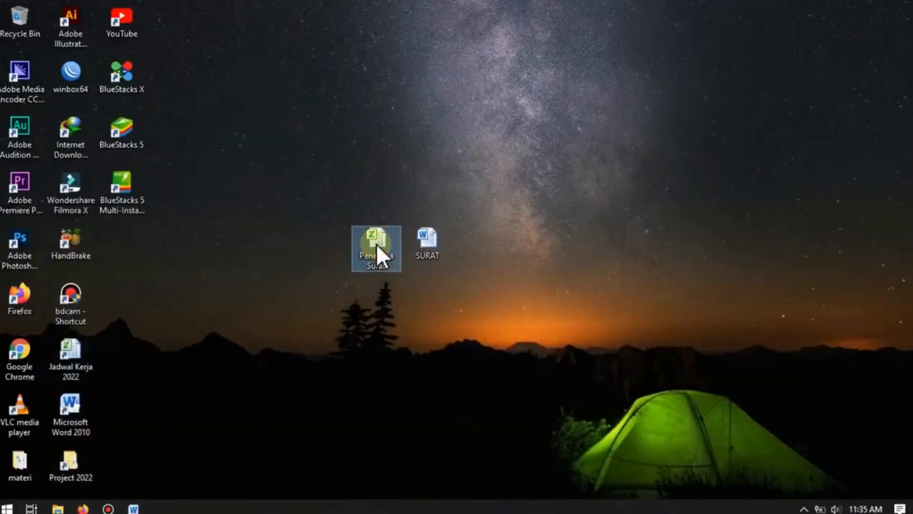
{"action": "double_click", "coordinate": [376, 243]}
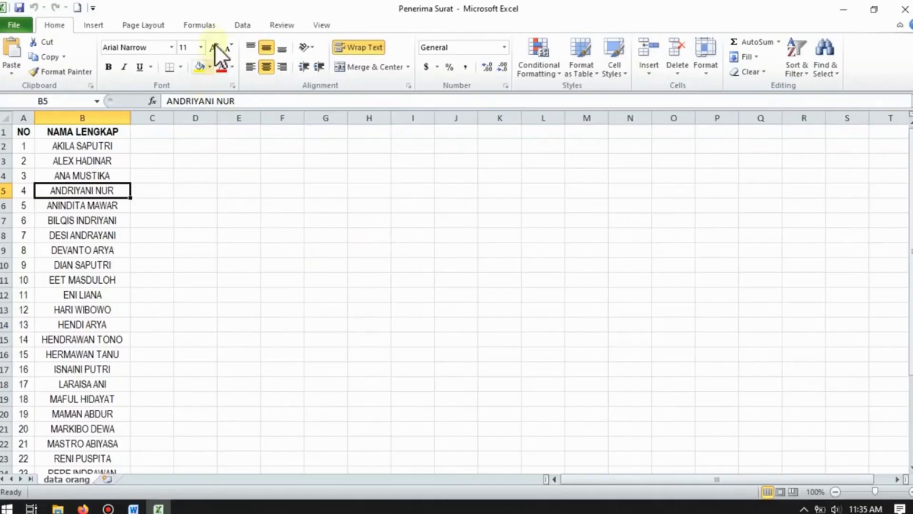
Examine the data orang sheet's recipient list from its first to its last name, along with the NO and NAMA LENGKAP headers.
{"action": "left_click", "coordinate": [91, 147]}
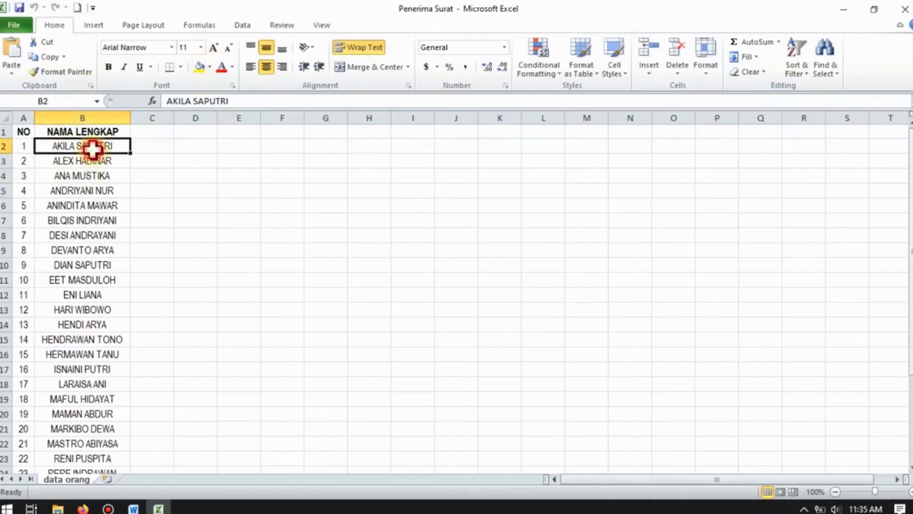
{"action": "scroll", "coordinate": [86, 250], "scroll_direction": "down", "scroll_amount": 7}
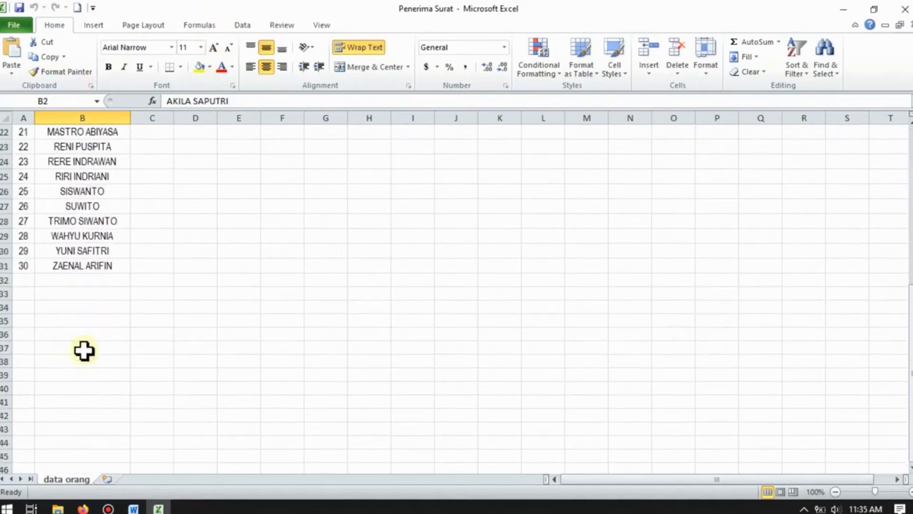
{"action": "left_click", "coordinate": [75, 266]}
{"action": "scroll", "coordinate": [75, 286], "scroll_direction": "up", "scroll_amount": 4}
{"action": "scroll", "coordinate": [79, 228], "scroll_direction": "up", "scroll_amount": 3}
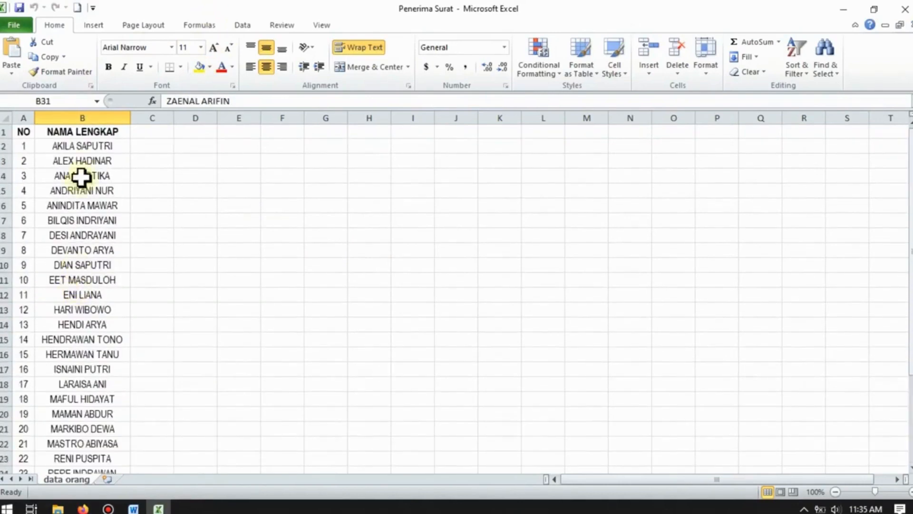
{"action": "left_click", "coordinate": [76, 145]}
{"action": "left_click", "coordinate": [74, 132]}
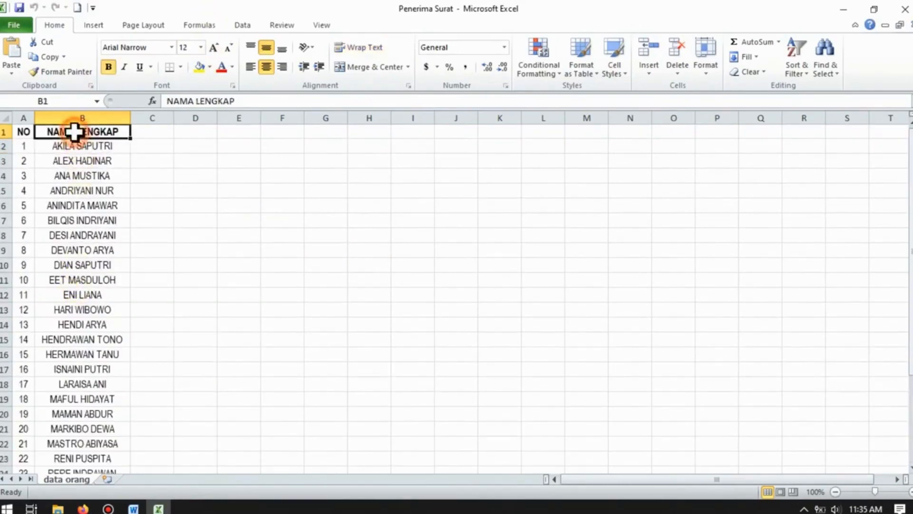
{"action": "left_click", "coordinate": [20, 132]}
{"action": "left_click", "coordinate": [48, 146]}
{"action": "left_click", "coordinate": [27, 132]}
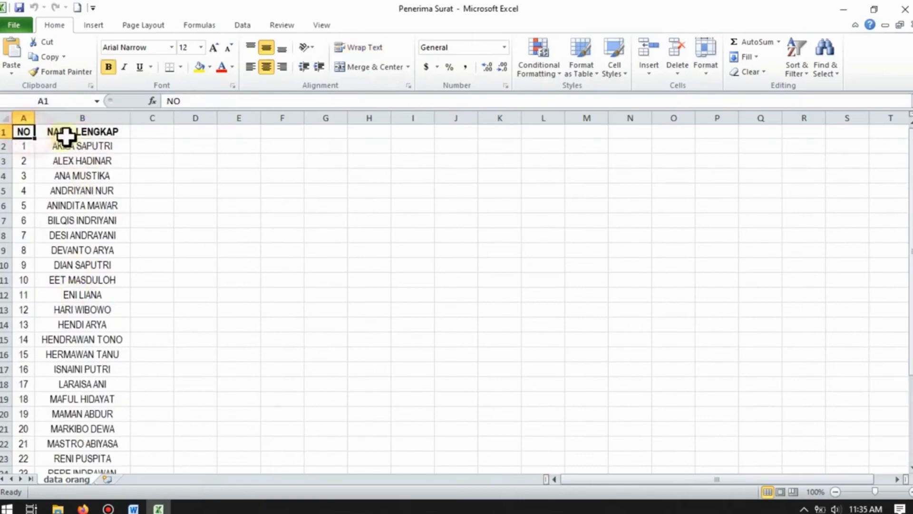
{"action": "left_click", "coordinate": [63, 135]}
{"action": "left_click", "coordinate": [157, 133]}
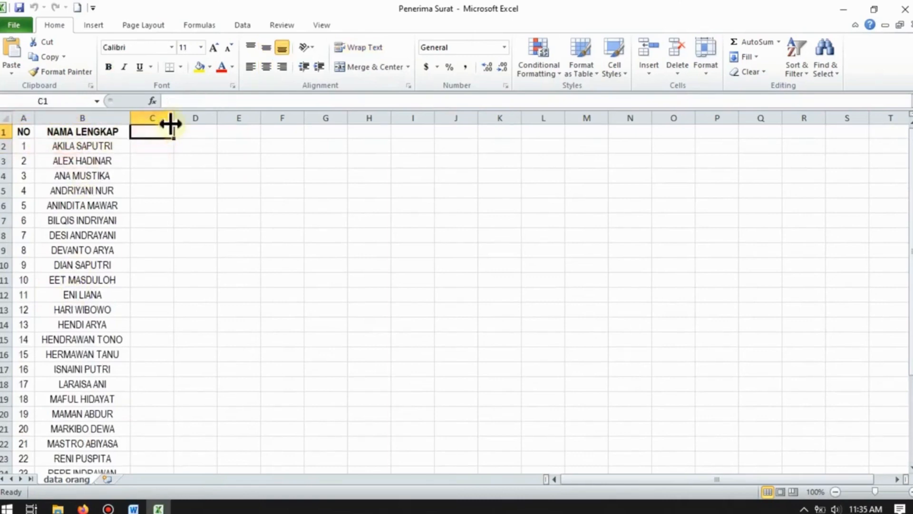
Widen the empty column C beside the NAMA LENGKAP column and check the header cells in row 1.
{"action": "left_click_drag", "start_coordinate": [174, 119], "coordinate": [196, 118]}
{"action": "left_click", "coordinate": [173, 131]}
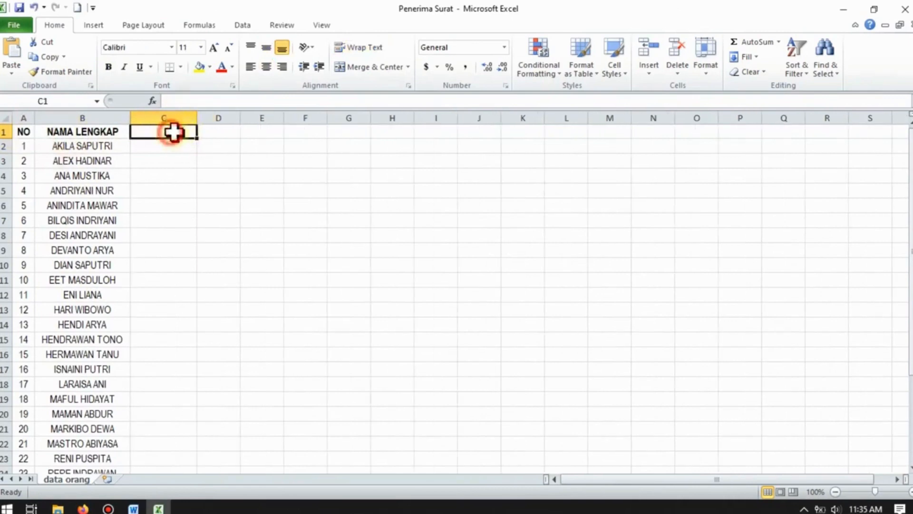
{"action": "left_click", "coordinate": [204, 132]}
{"action": "left_click", "coordinate": [184, 134]}
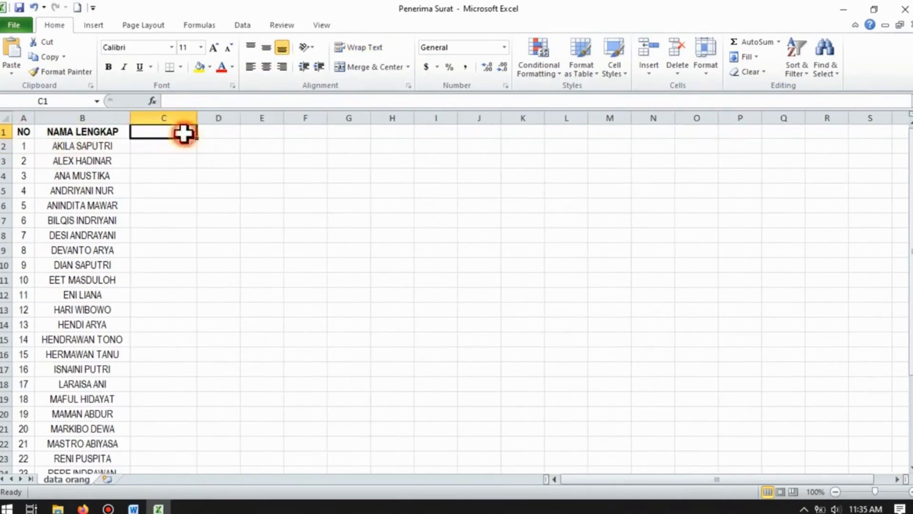
{"action": "left_click", "coordinate": [71, 135]}
{"action": "left_click", "coordinate": [28, 133]}
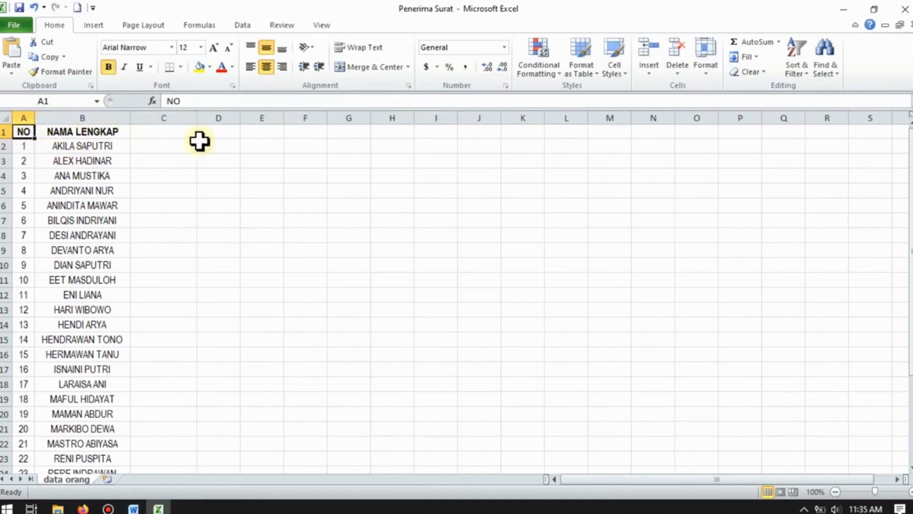
{"action": "left_click", "coordinate": [158, 136]}
{"action": "left_click", "coordinate": [79, 137]}
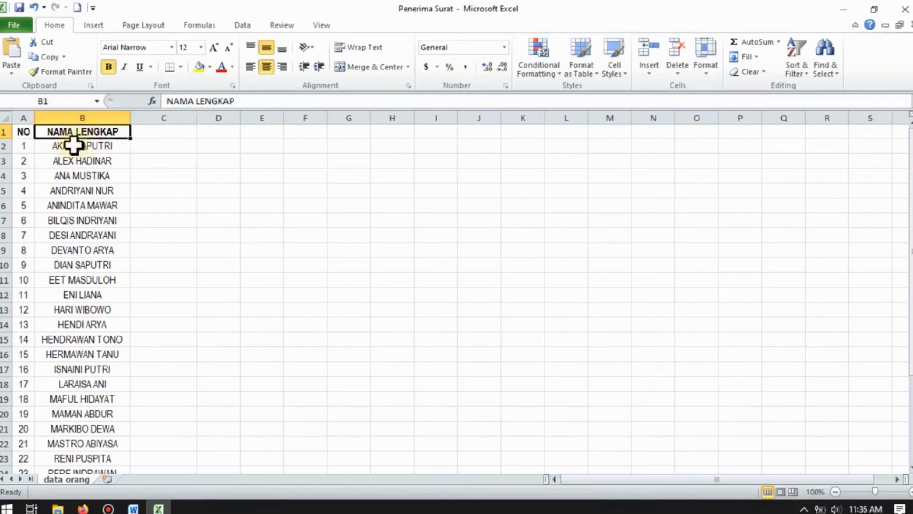
Save and close the Penerima Surat workbook, and switch back to Word at the Penerima surat line in Document3's recipient box.
{"action": "left_click", "coordinate": [19, 8]}
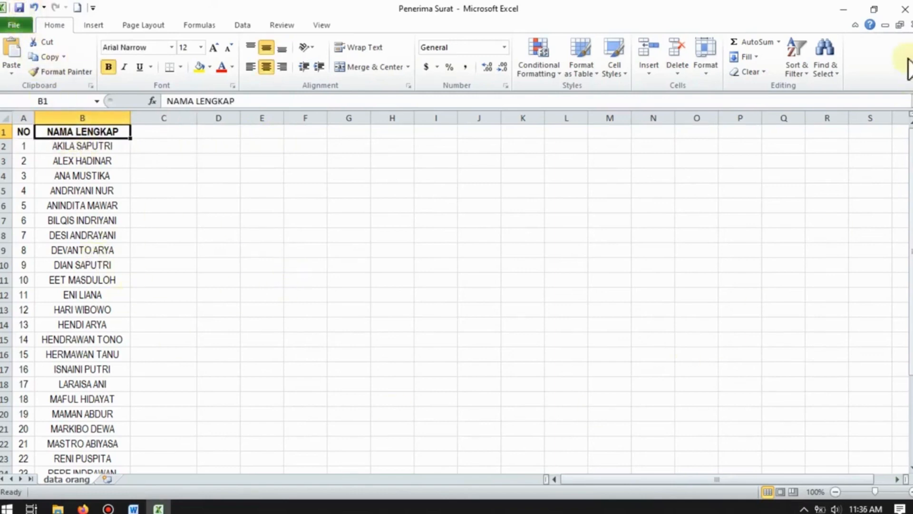
{"action": "left_click", "coordinate": [905, 9]}
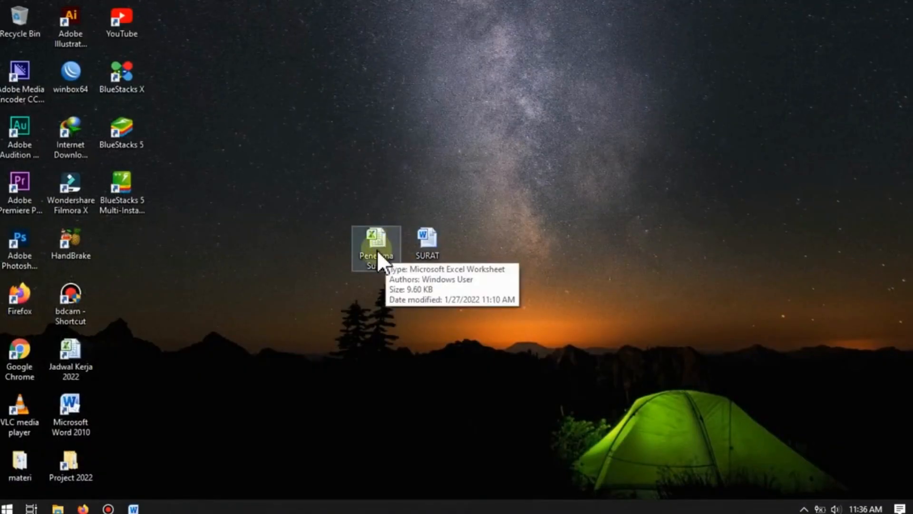
{"action": "left_click", "coordinate": [134, 507]}
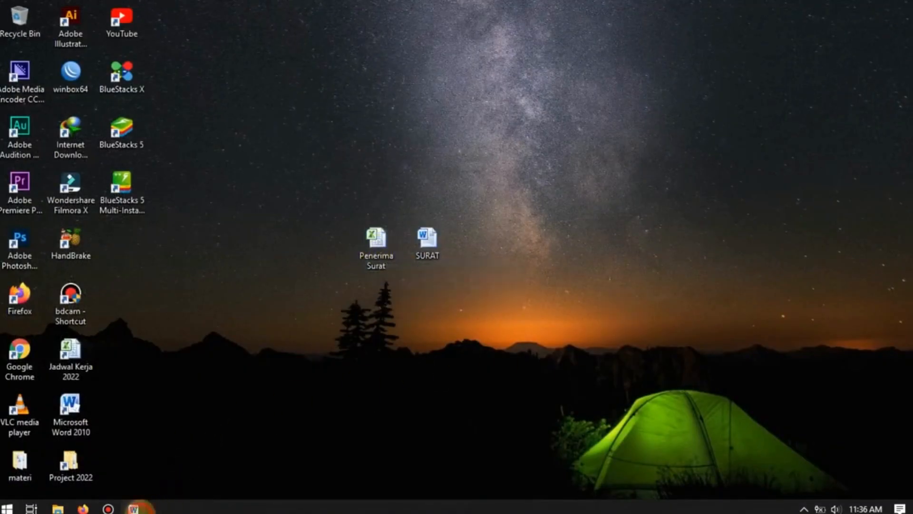
{"action": "left_click", "coordinate": [696, 351]}
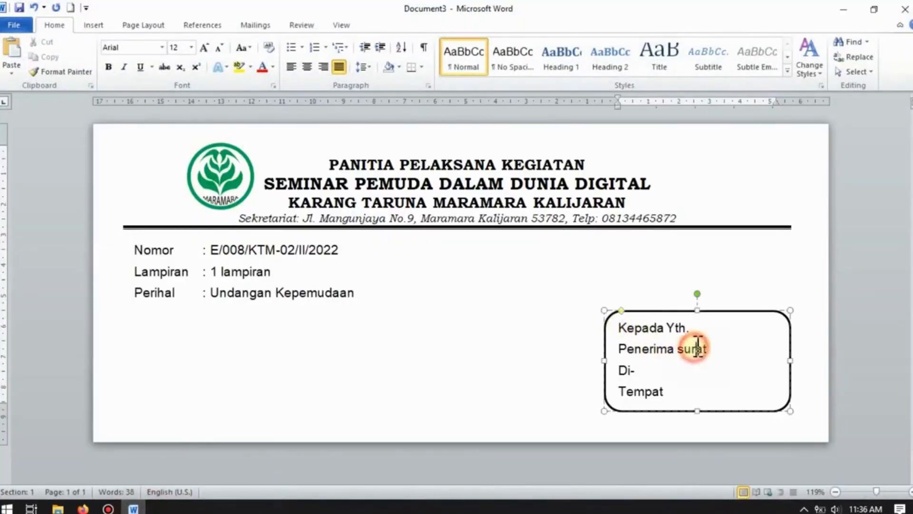
Leave the recipient box text unchanged and start a mail merge of the Letters type for the envelope document.
{"action": "left_click", "coordinate": [729, 350]}
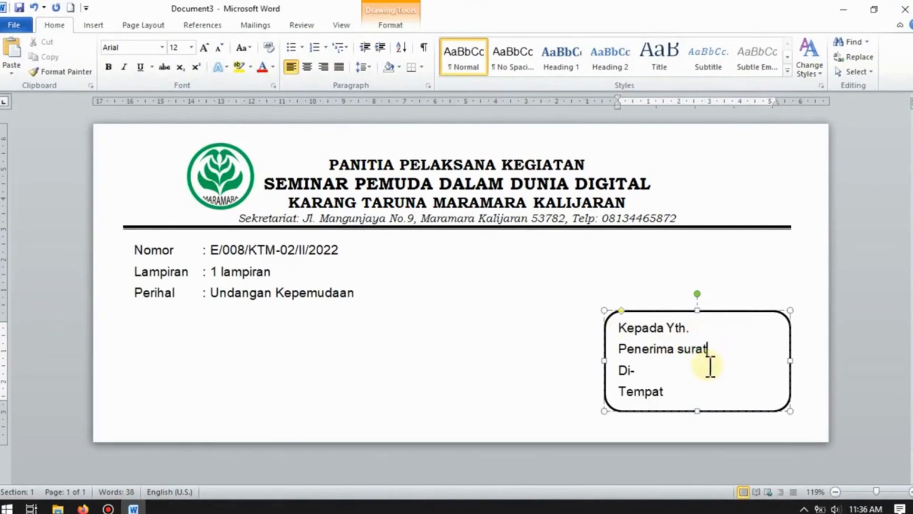
{"action": "left_click", "coordinate": [508, 362]}
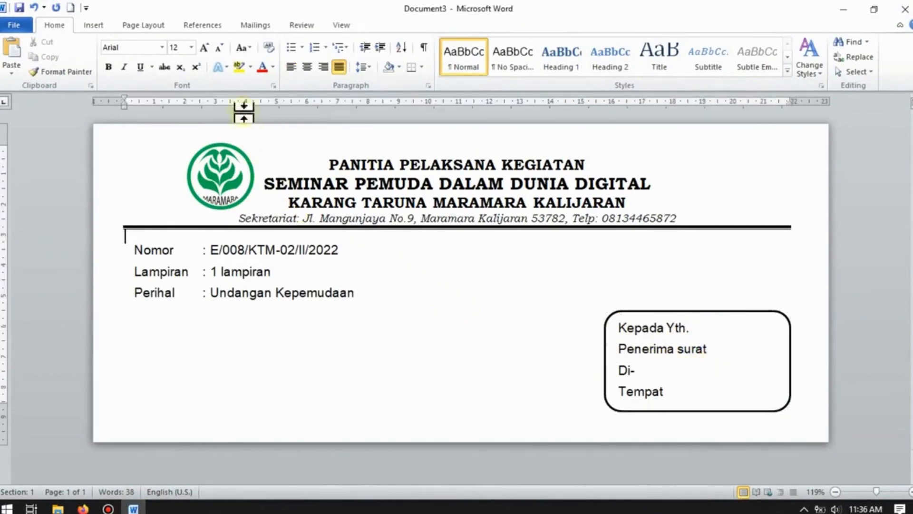
{"action": "left_click", "coordinate": [275, 26]}
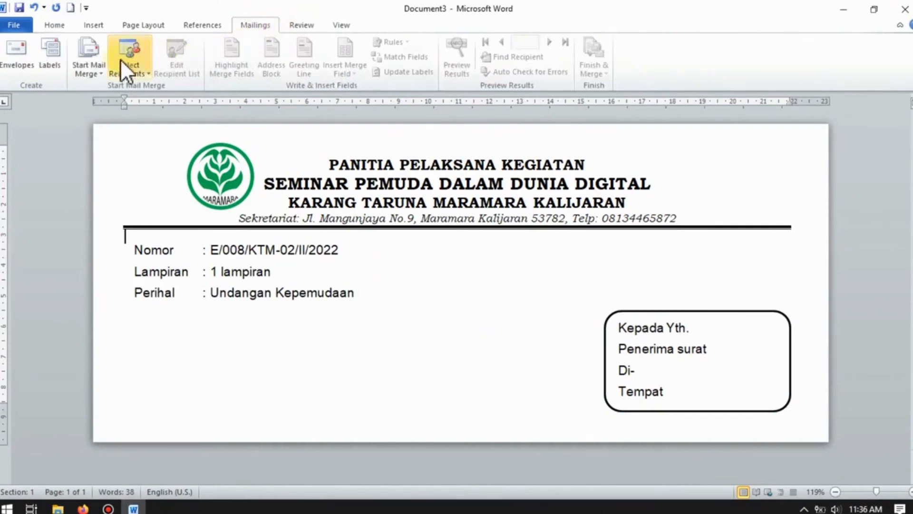
{"action": "left_click", "coordinate": [100, 76]}
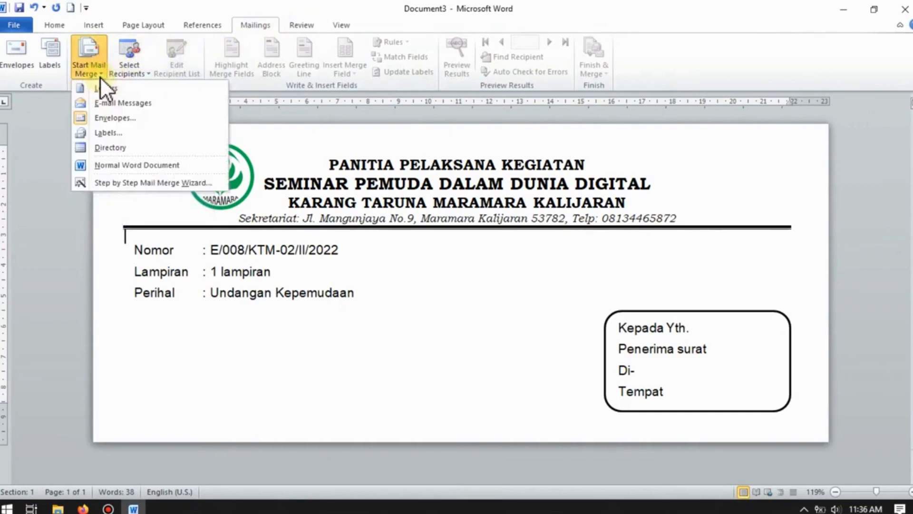
{"action": "left_click", "coordinate": [141, 91]}
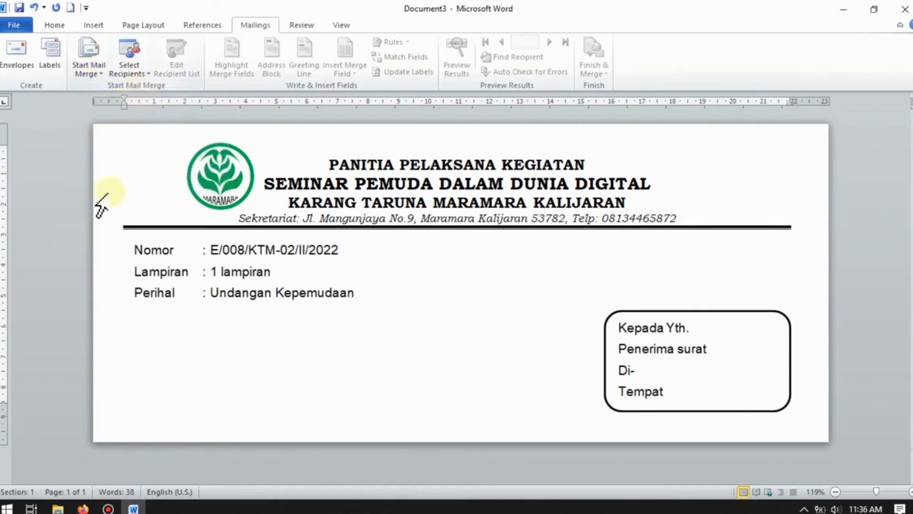
Use the existing Penerima Surat workbook on the Desktop as the mail merge's recipient data source.
{"action": "left_click", "coordinate": [149, 73]}
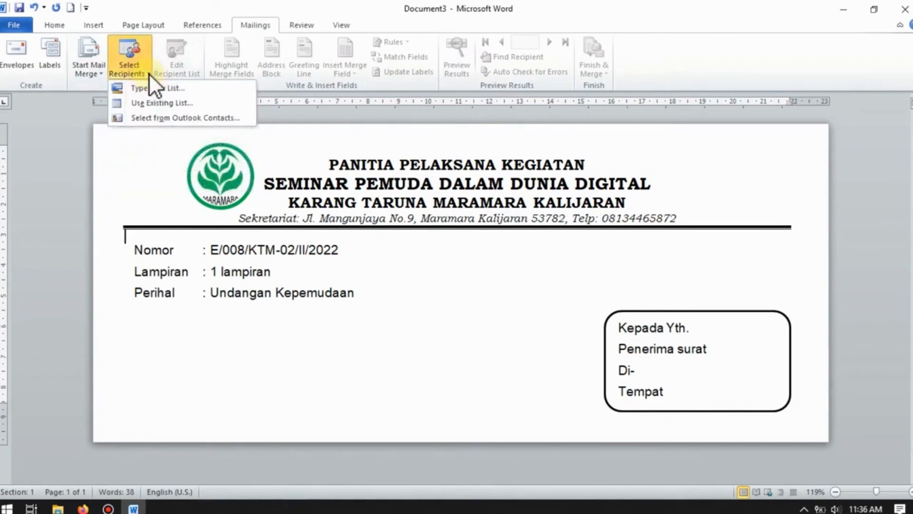
{"action": "left_click", "coordinate": [188, 104]}
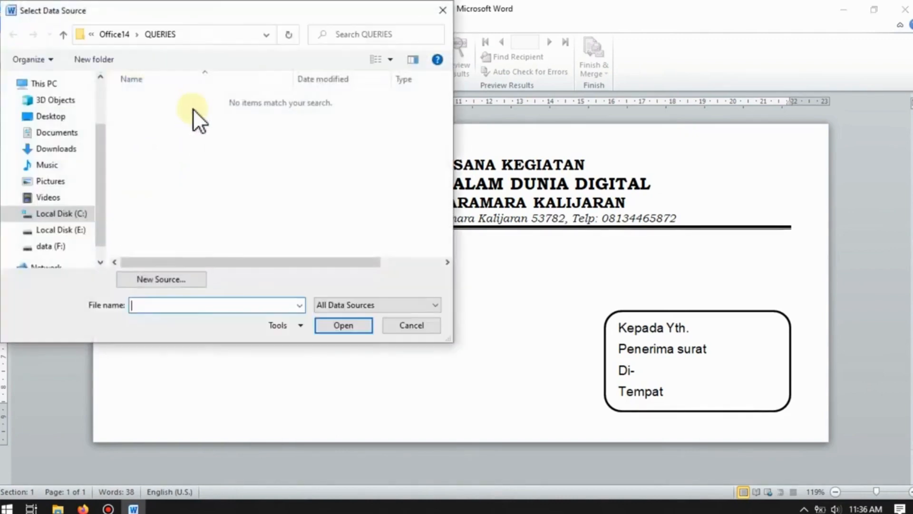
{"action": "left_click", "coordinate": [61, 128]}
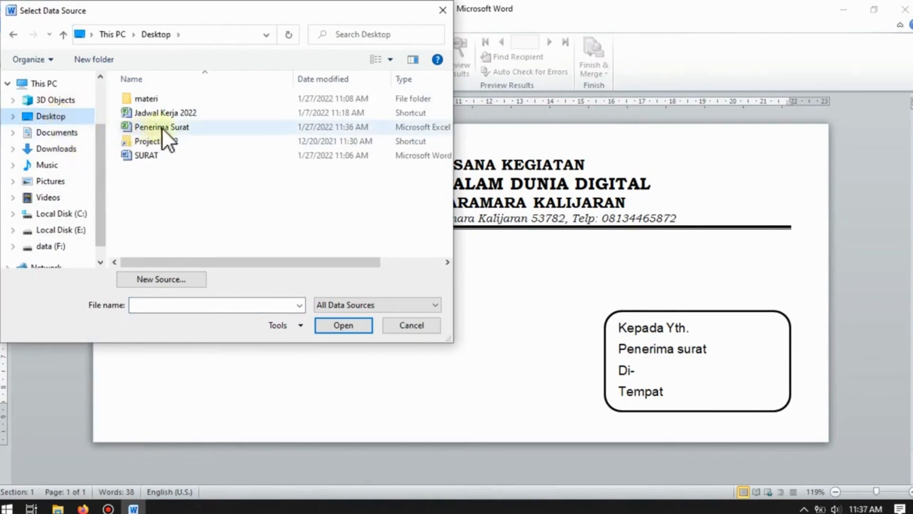
{"action": "left_click", "coordinate": [185, 128]}
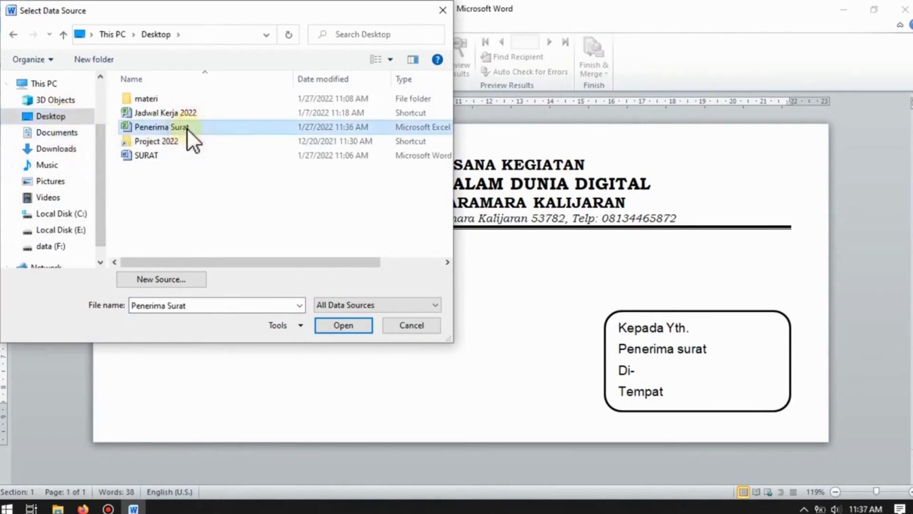
{"action": "left_click", "coordinate": [343, 325]}
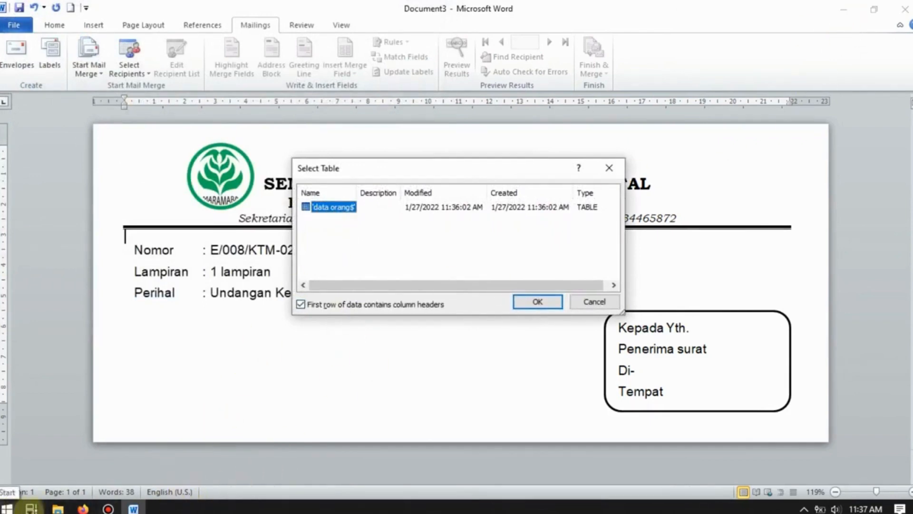
Switch to Excel by opening the Penerima Surat workbook from the Desktop as read-only, and look through the data orang sheet's list.
{"action": "left_click", "coordinate": [58, 508]}
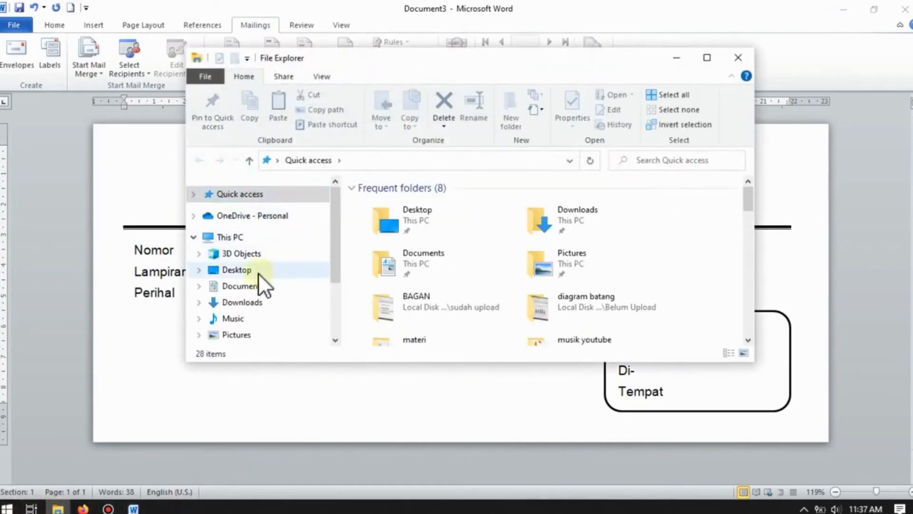
{"action": "left_click", "coordinate": [259, 275]}
{"action": "scroll", "coordinate": [441, 260], "scroll_direction": "down", "scroll_amount": 1}
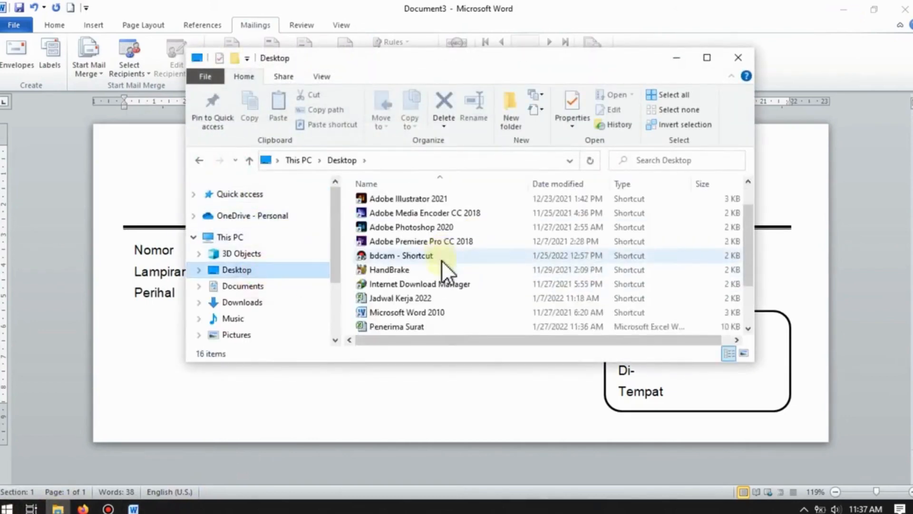
{"action": "scroll", "coordinate": [442, 260], "scroll_direction": "down", "scroll_amount": 1}
{"action": "left_click", "coordinate": [399, 284]}
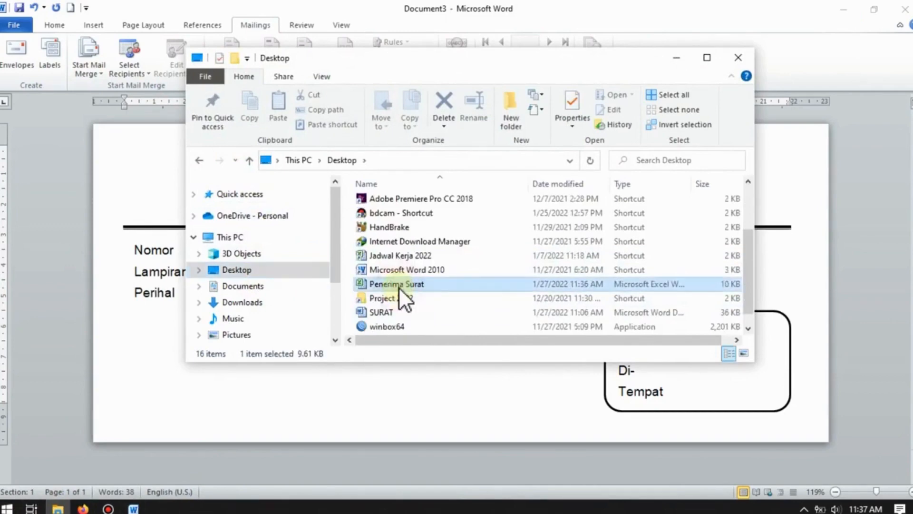
{"action": "double_click", "coordinate": [399, 285]}
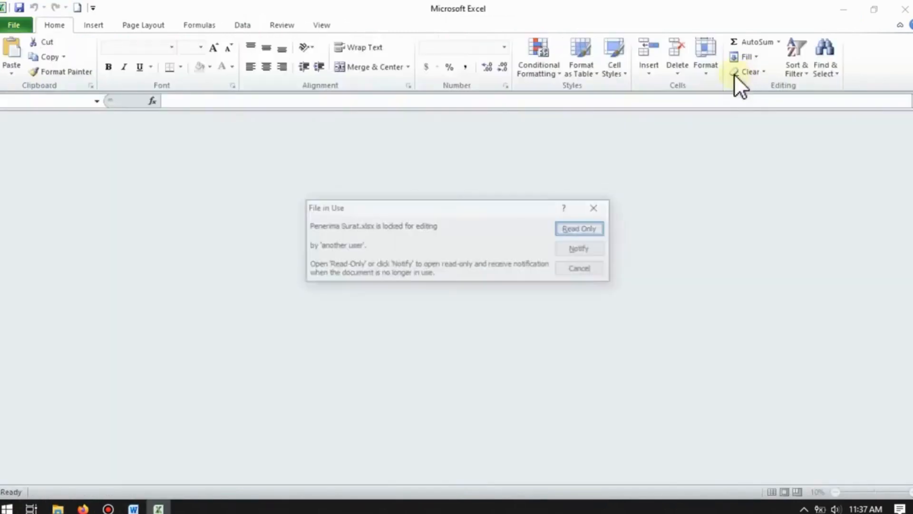
{"action": "left_click", "coordinate": [573, 231]}
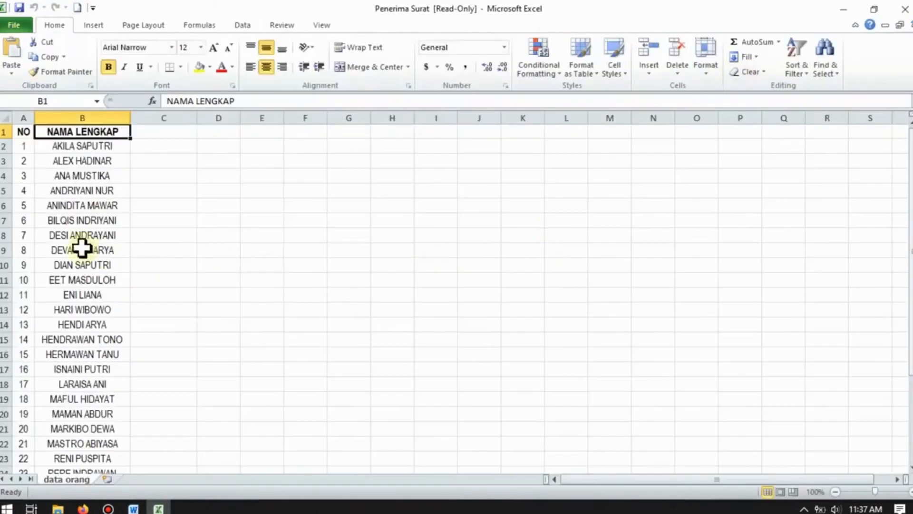
{"action": "scroll", "coordinate": [81, 247], "scroll_direction": "down", "scroll_amount": 2}
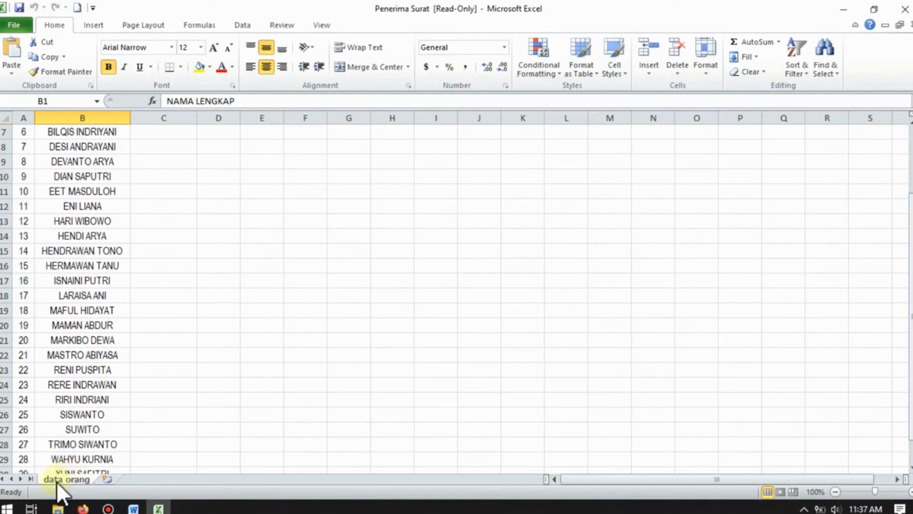
Minimize the workbook, close the file browser, and connect Word's merge to the 'data orang$' table with its first row as column headers.
{"action": "left_click", "coordinate": [843, 9]}
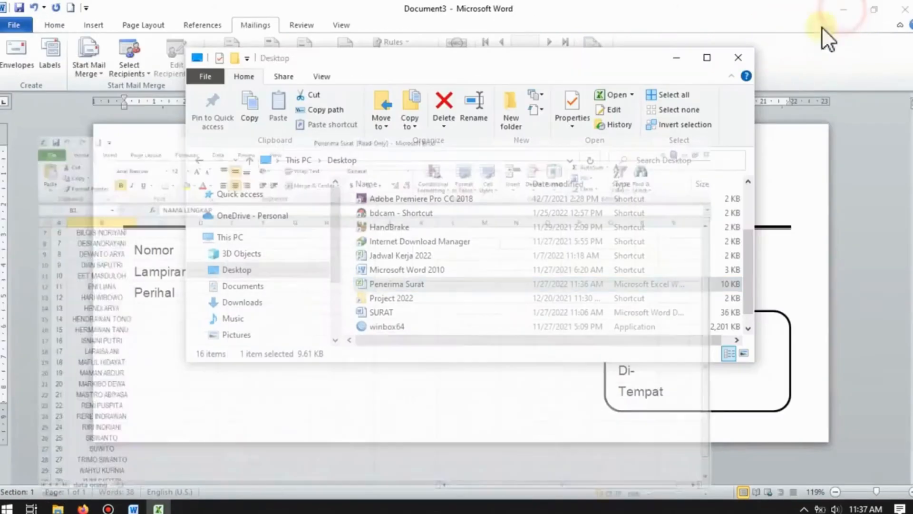
{"action": "left_click", "coordinate": [737, 58]}
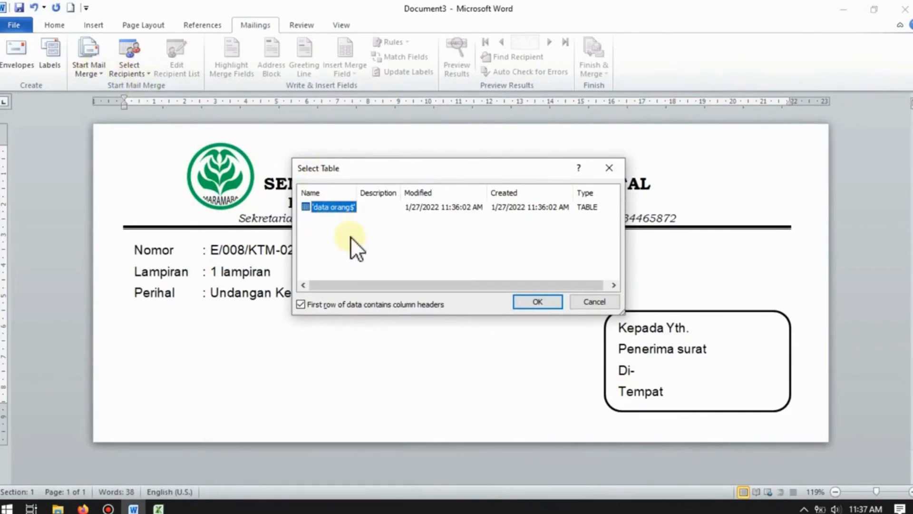
{"action": "left_click", "coordinate": [546, 305]}
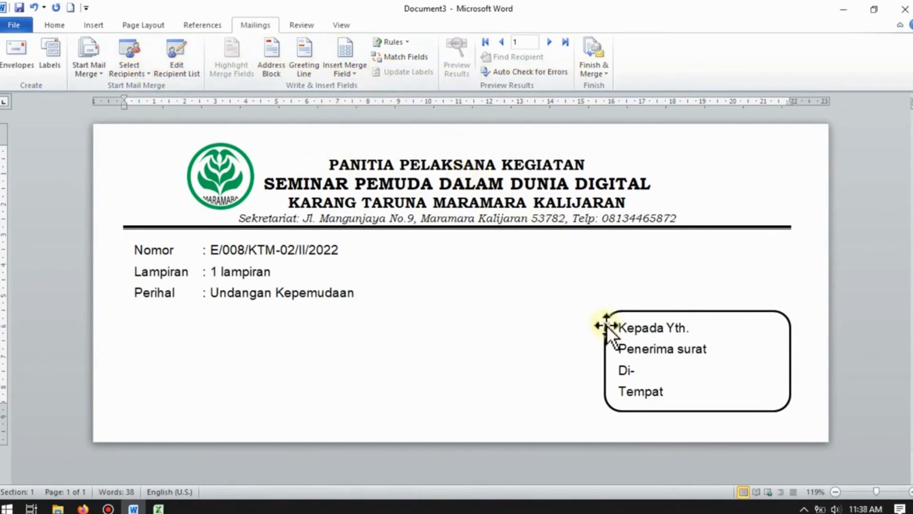
Select the Penerima surat line in the recipient box and list the merge fields available for insertion.
{"action": "left_click", "coordinate": [622, 349]}
{"action": "left_click_drag", "start_coordinate": [626, 349], "coordinate": [706, 352]}
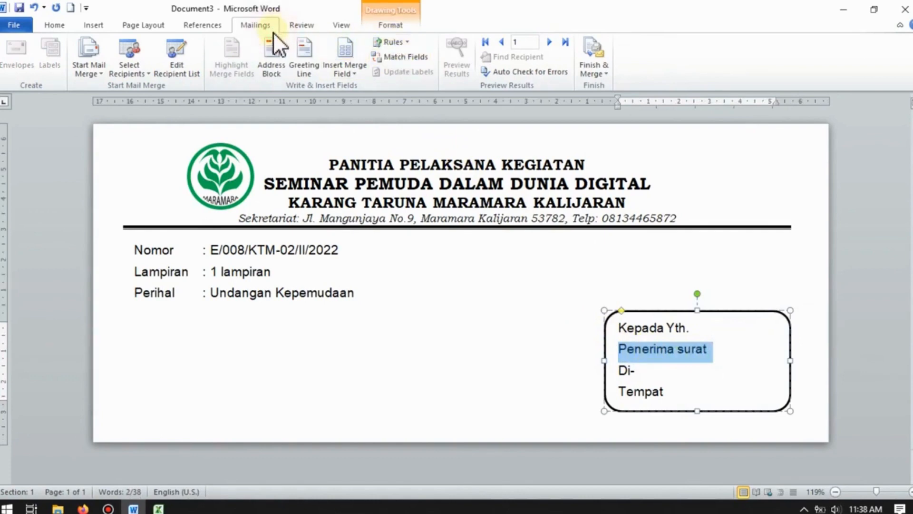
{"action": "left_click", "coordinate": [354, 74]}
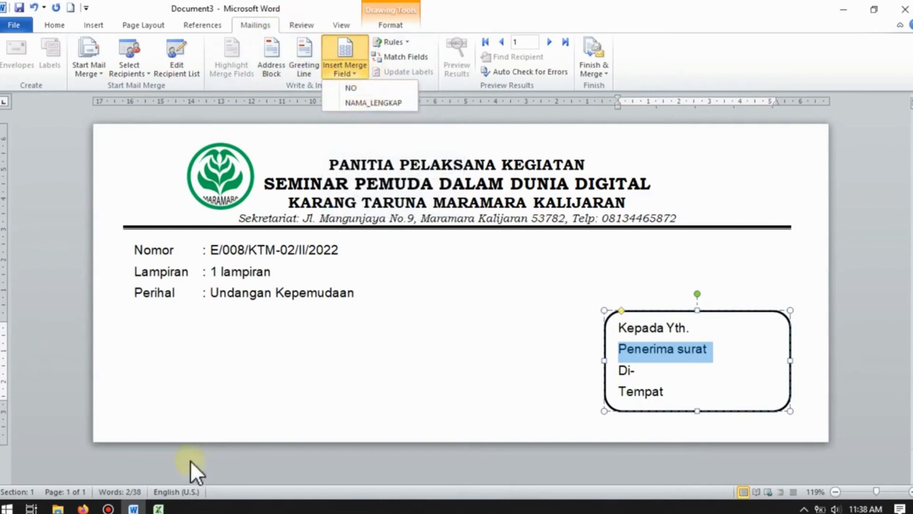
Switch to Excel to check the NO and NAMA LENGKAP headers in row 1 against the merge fields, and return to Word.
{"action": "left_click", "coordinate": [159, 509]}
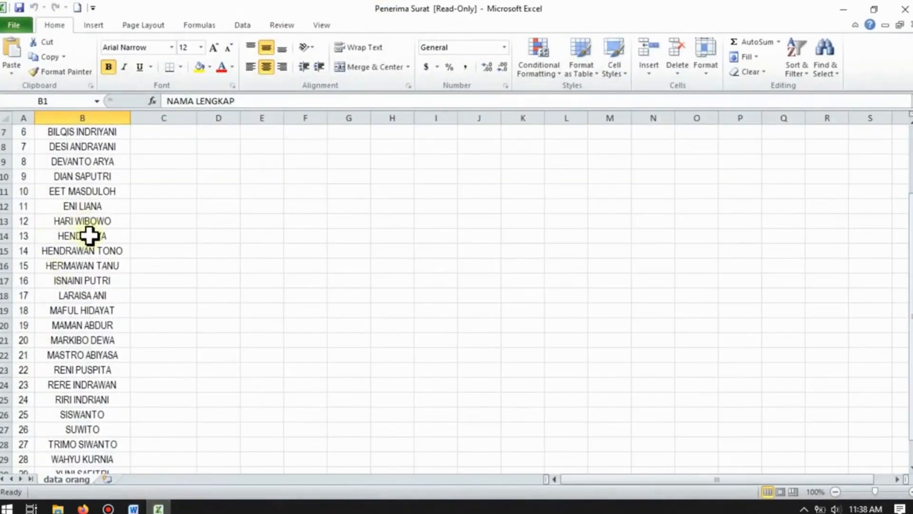
{"action": "scroll", "coordinate": [72, 214], "scroll_direction": "up", "scroll_amount": 2}
{"action": "left_click", "coordinate": [23, 131]}
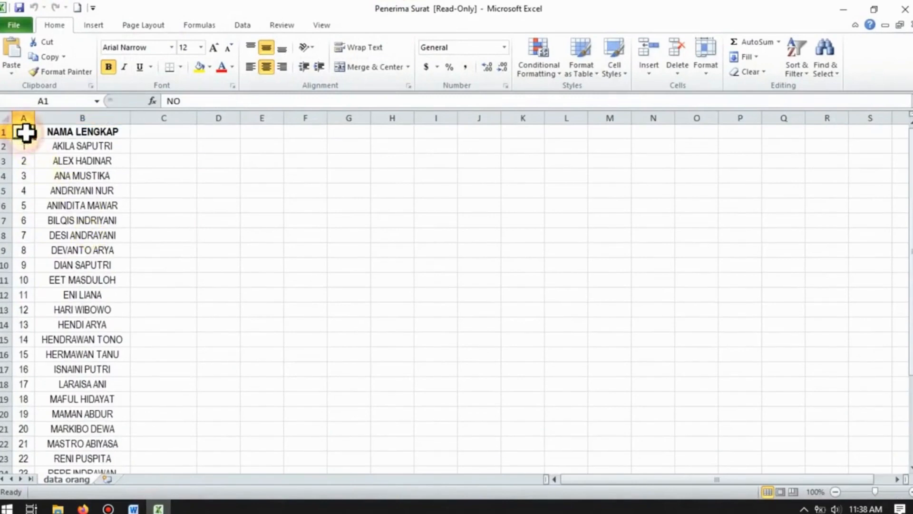
{"action": "left_click", "coordinate": [67, 133]}
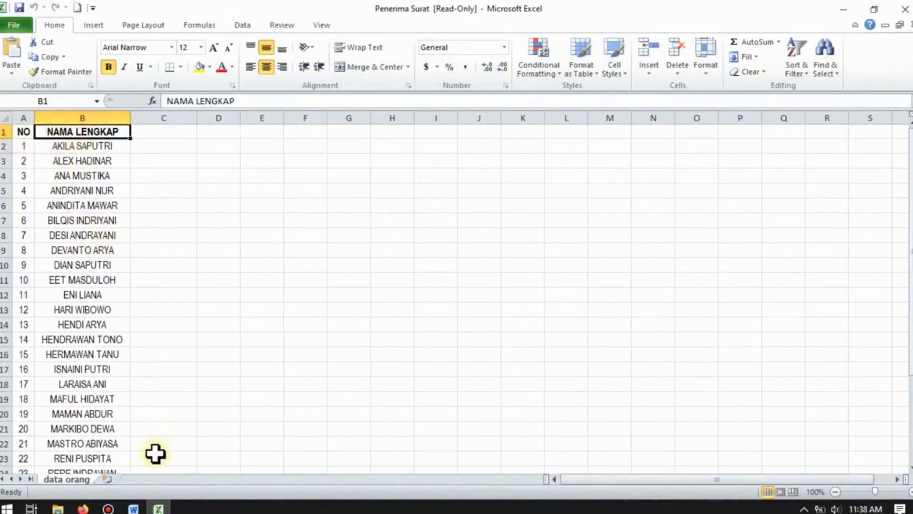
{"action": "left_click", "coordinate": [138, 509]}
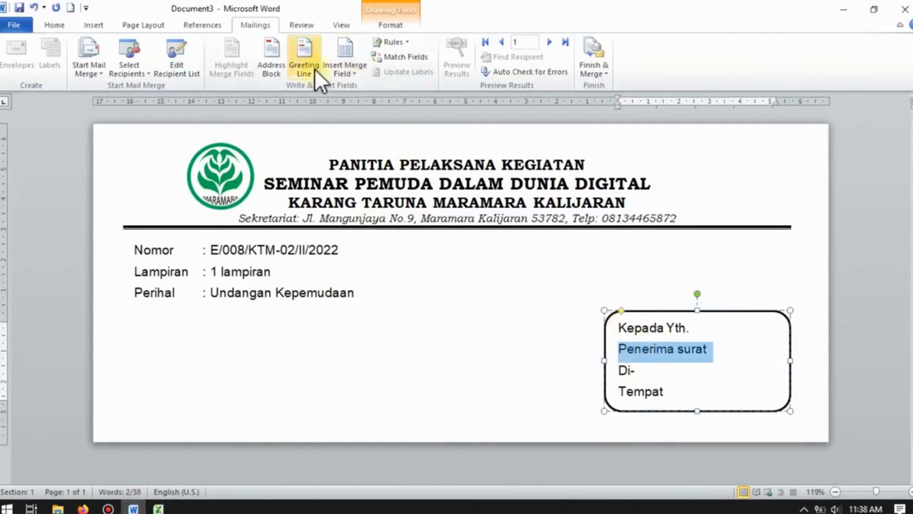
Replace the selected Penerima surat line with the NAMA_LENGKAP merge field and put Di- back on its own line below it.
{"action": "left_click", "coordinate": [355, 75]}
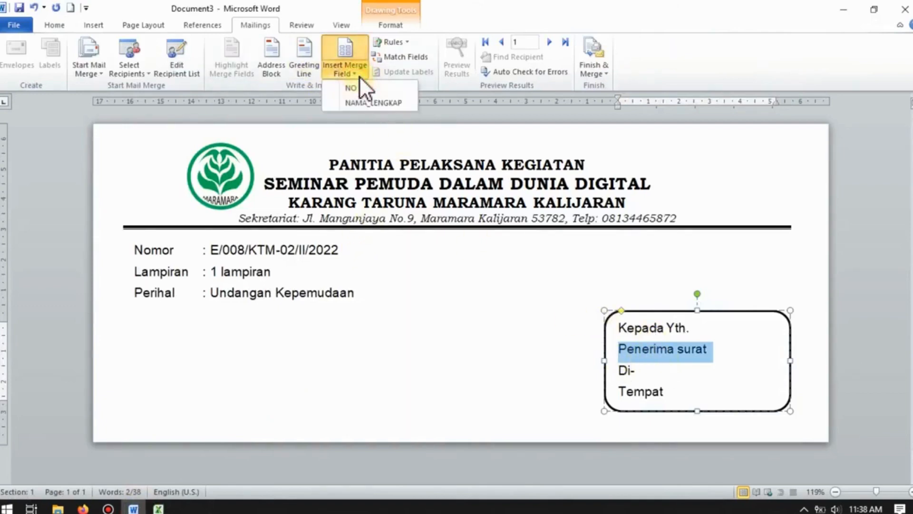
{"action": "left_click", "coordinate": [373, 102]}
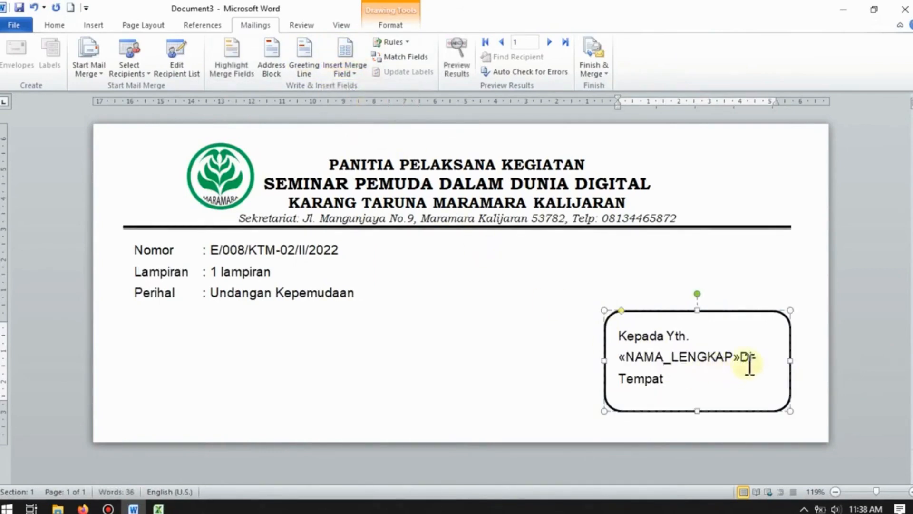
{"action": "key", "text": "Return"}
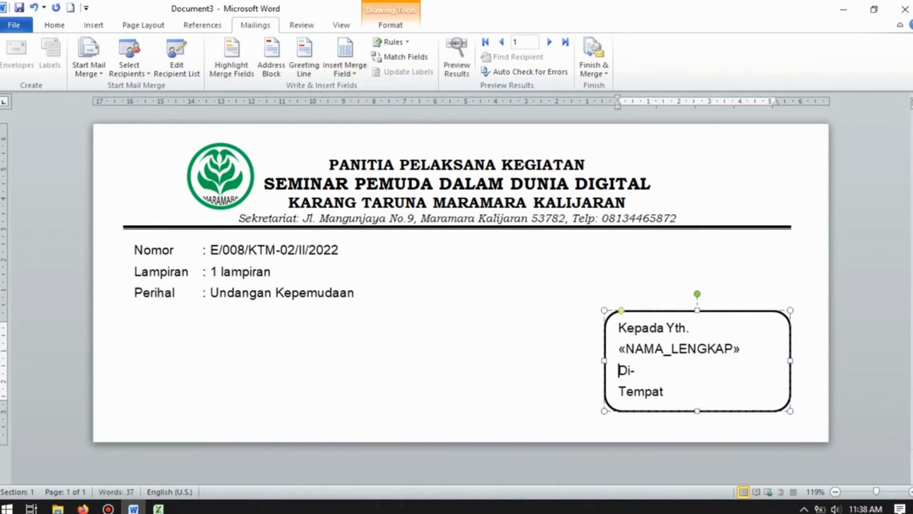
{"action": "left_click", "coordinate": [646, 351]}
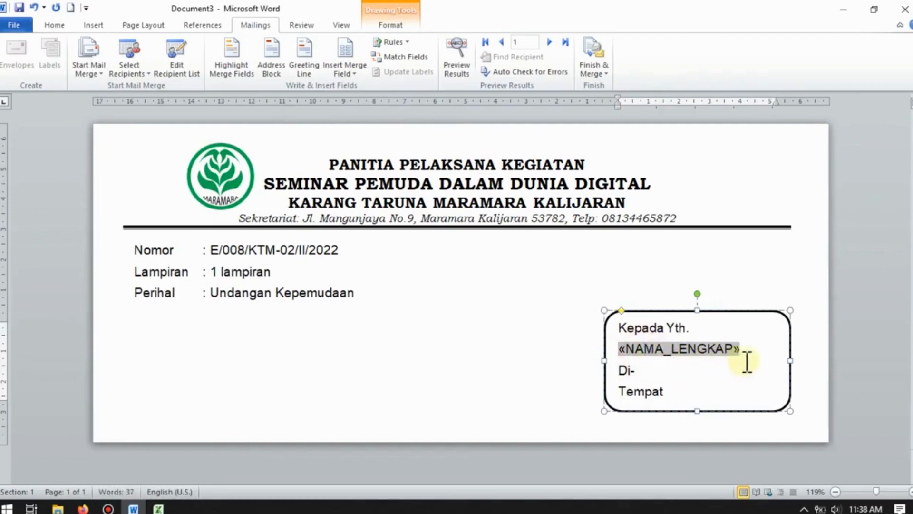
{"action": "left_click", "coordinate": [752, 359]}
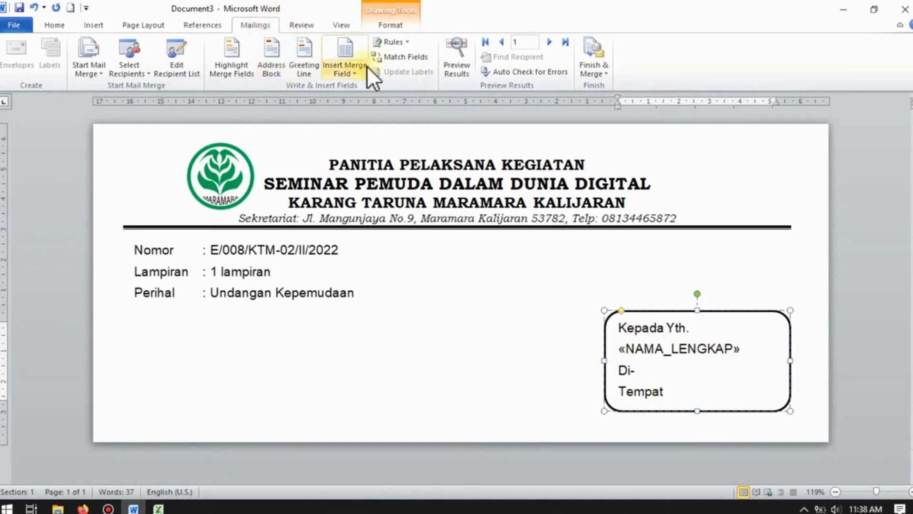
Preview the merge results and arrange the Word document and the Penerima Surat workbook side by side.
{"action": "left_click", "coordinate": [470, 74]}
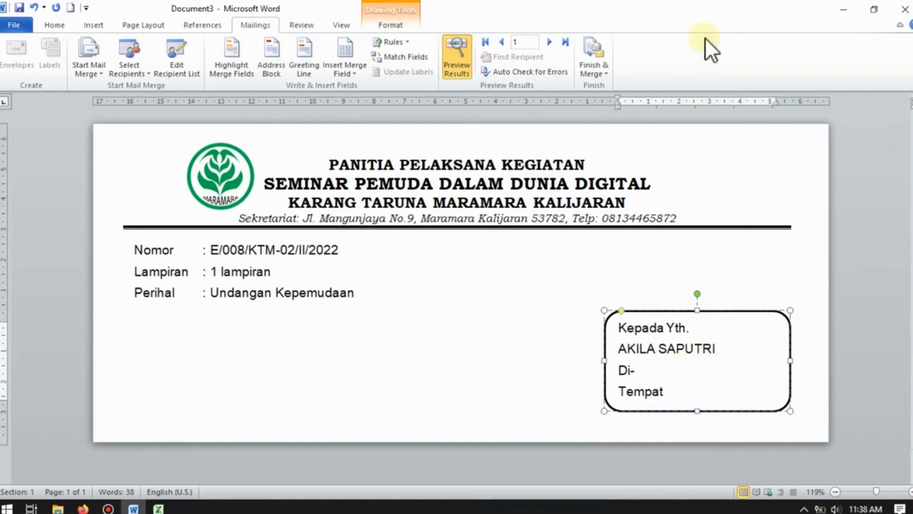
{"action": "double_click", "coordinate": [718, 12]}
{"action": "left_click_drag", "start_coordinate": [695, 10], "coordinate": [2, 58]}
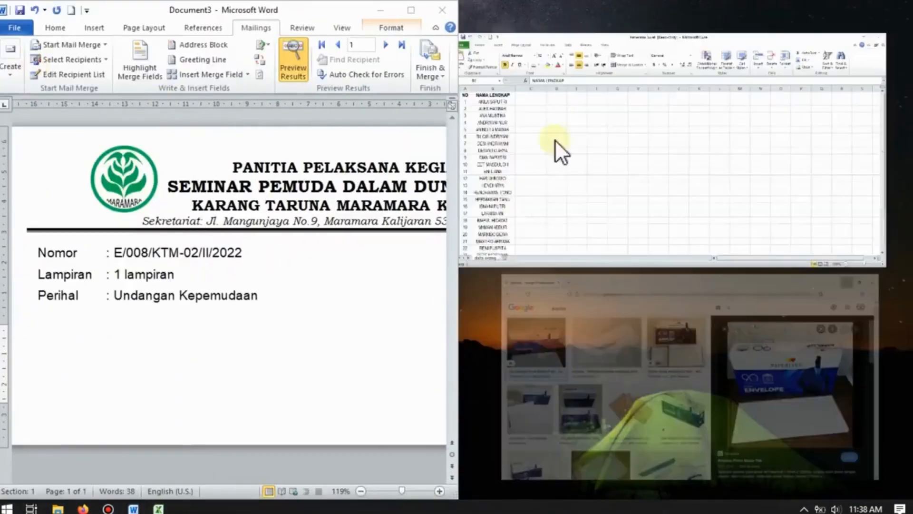
{"action": "left_click", "coordinate": [666, 47]}
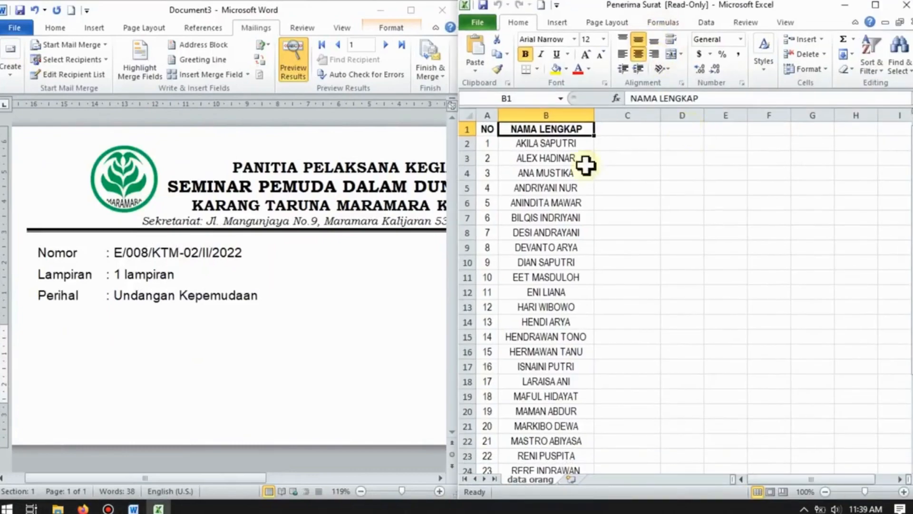
Compare the previewed name in the recipient box with the first name in the Excel list, and maximize Word again.
{"action": "left_click_drag", "start_coordinate": [171, 481], "coordinate": [329, 490]}
{"action": "left_click", "coordinate": [317, 355]}
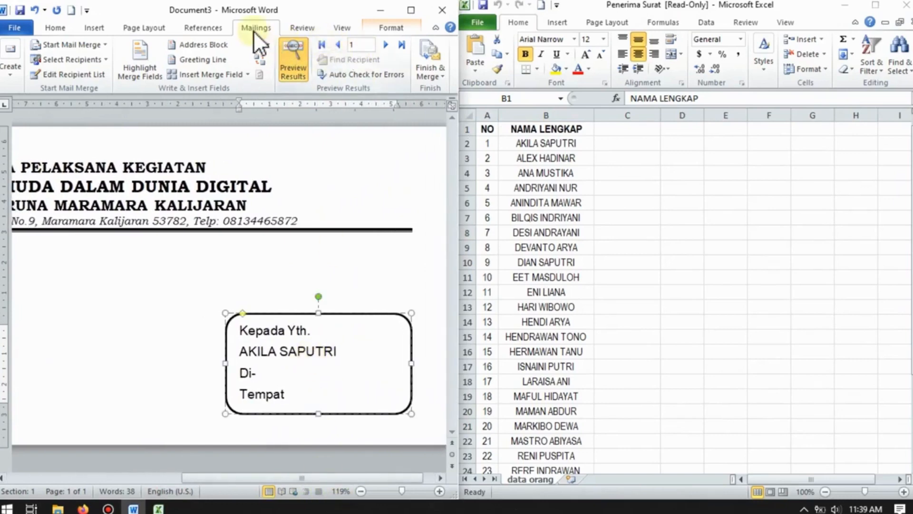
{"action": "left_click", "coordinate": [408, 11]}
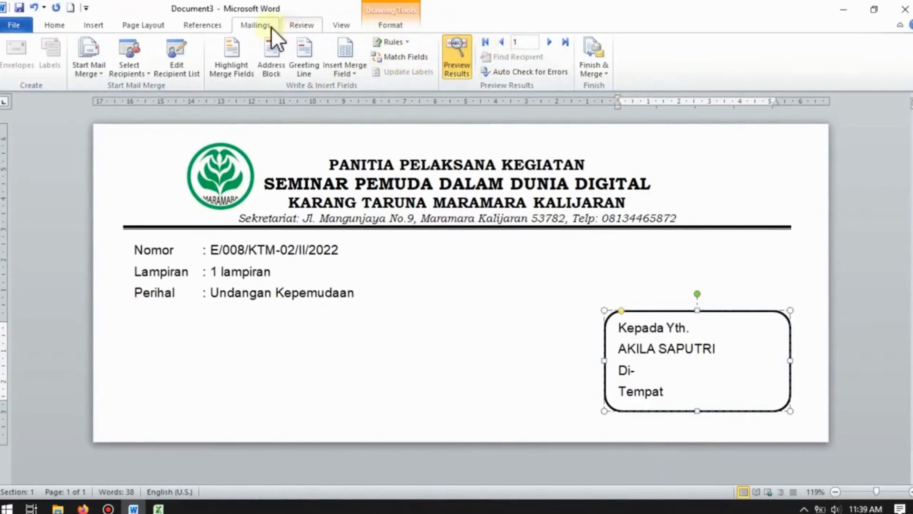
Step the merge preview forward one record at a time to record 4, checking the name in the recipient box.
{"action": "left_click", "coordinate": [551, 42]}
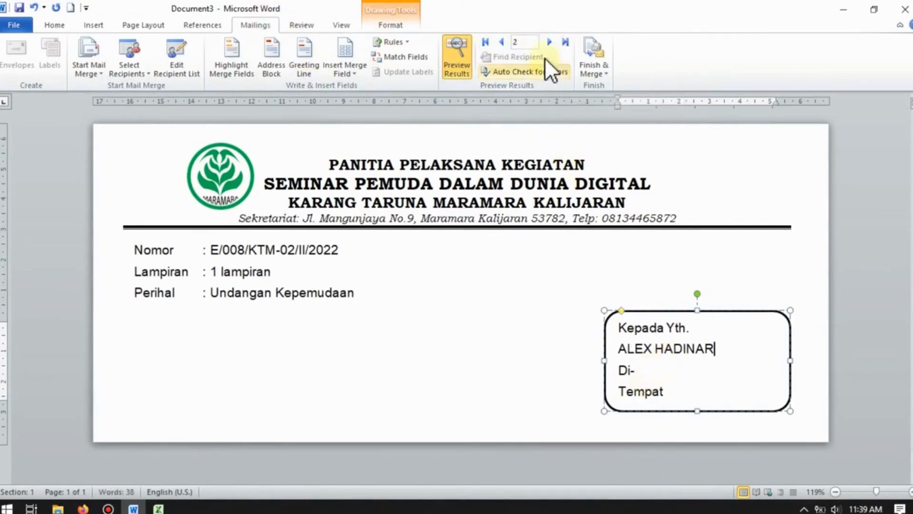
{"action": "left_click", "coordinate": [547, 42]}
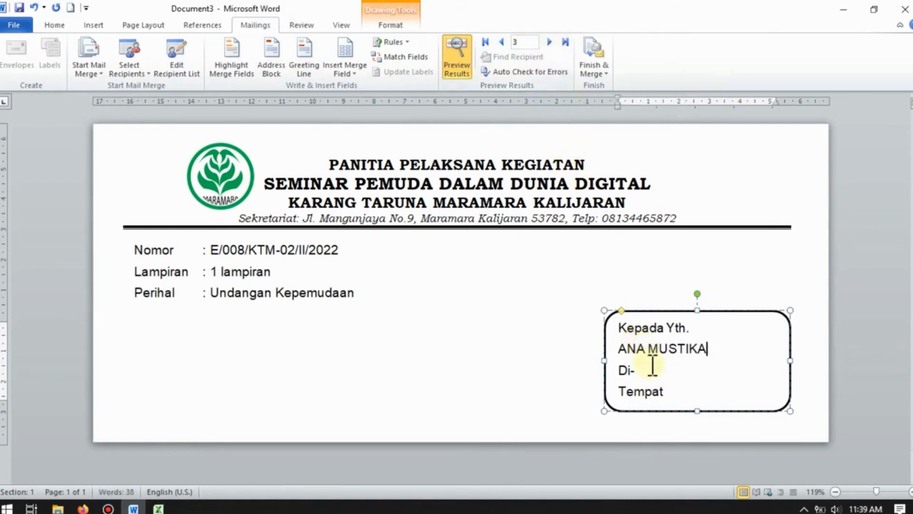
{"action": "left_click", "coordinate": [548, 42]}
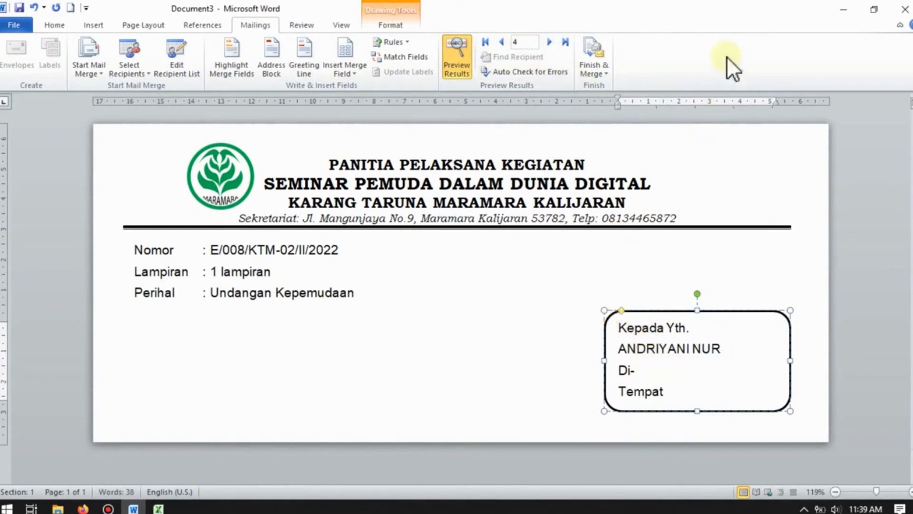
Arrange the Word document and the Penerima Surat workbook side by side with the envelope's recipient box in view.
{"action": "left_click_drag", "start_coordinate": [724, 23], "coordinate": [1, 50]}
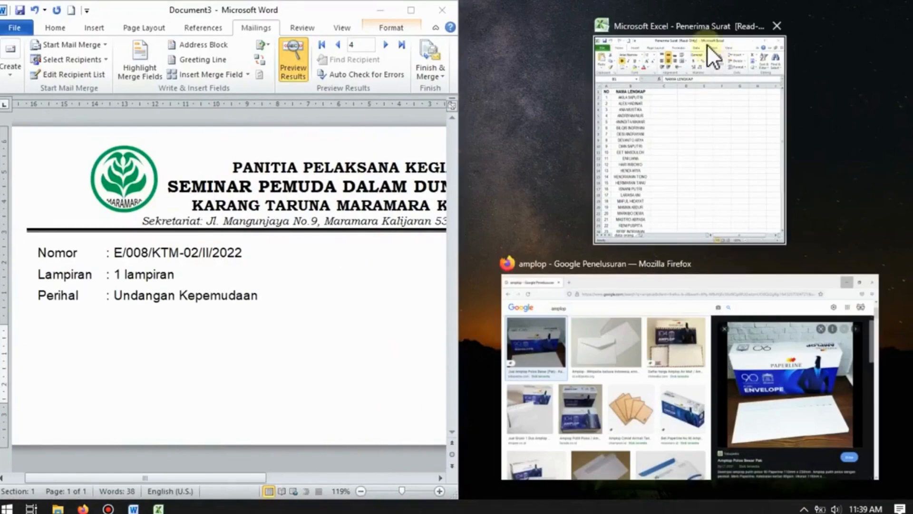
{"action": "left_click", "coordinate": [707, 44]}
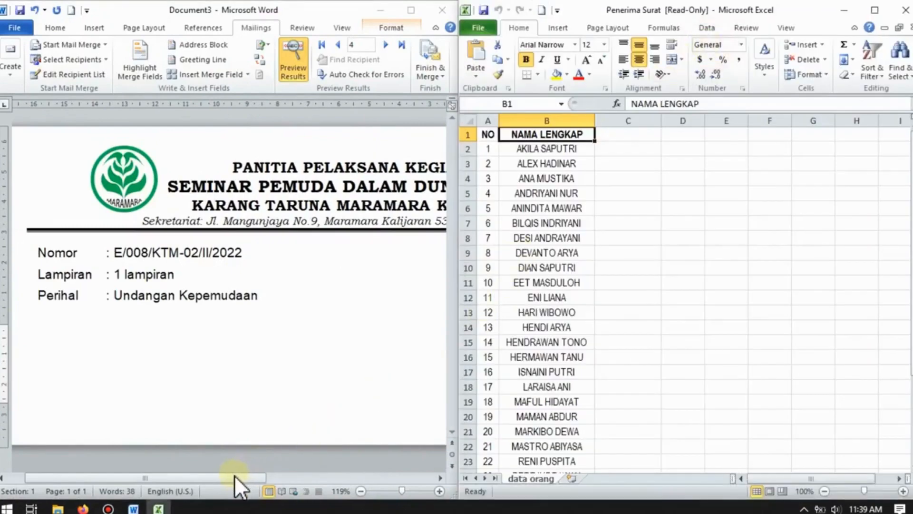
{"action": "left_click_drag", "start_coordinate": [234, 475], "coordinate": [393, 497]}
{"action": "left_click", "coordinate": [345, 352]}
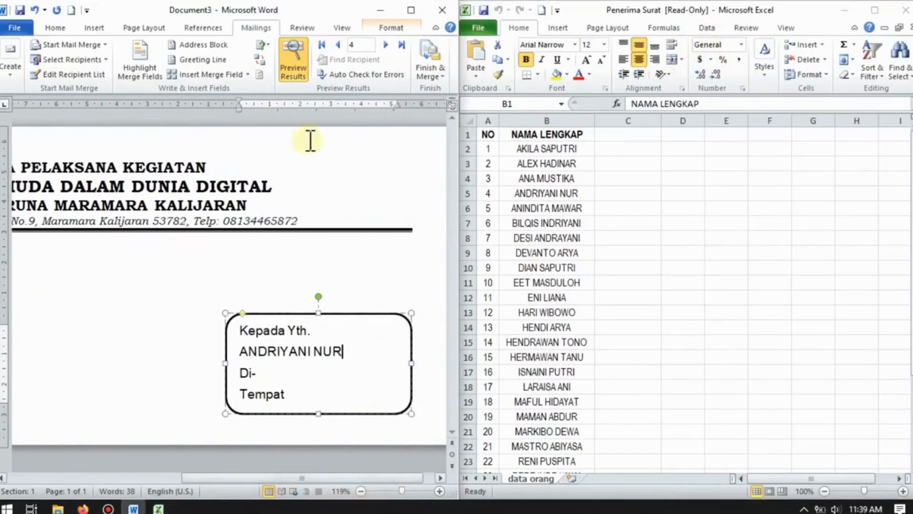
Advance the merge preview to record 5, compare it with row 6 of the Excel list, and return to Word.
{"action": "left_click", "coordinate": [386, 46]}
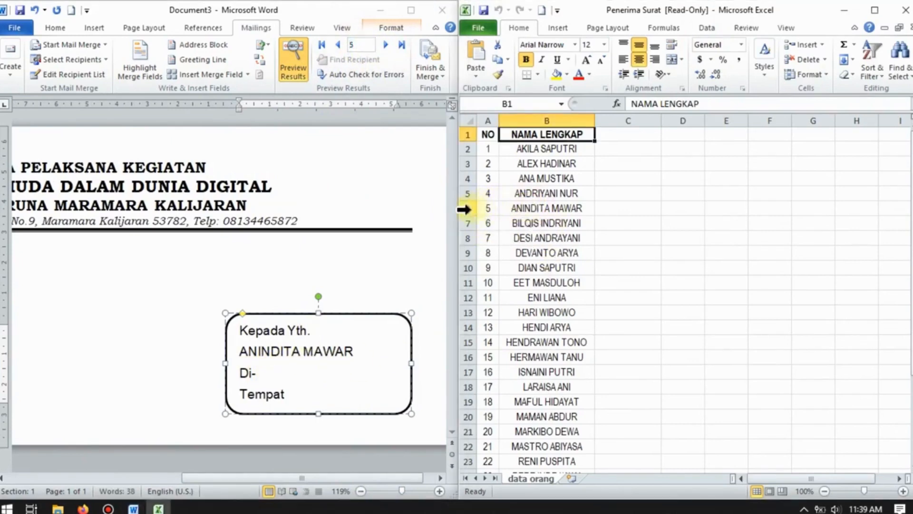
{"action": "left_click", "coordinate": [467, 208]}
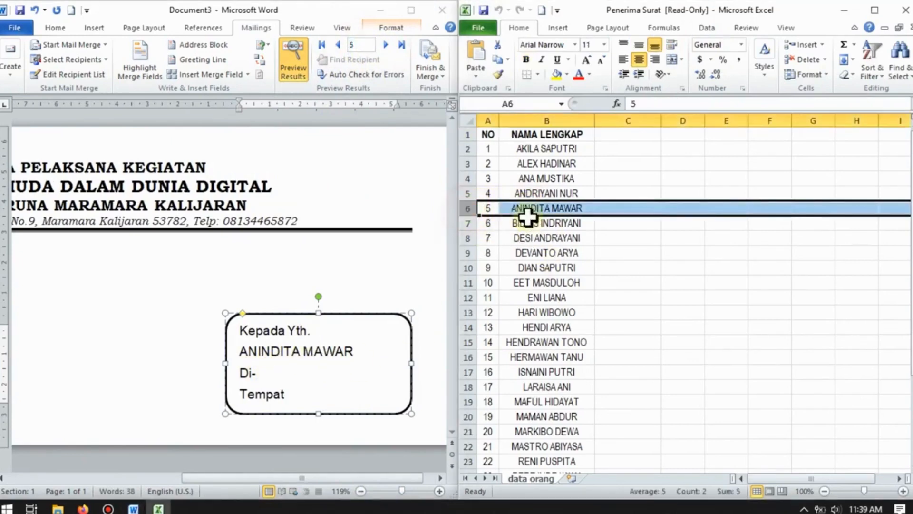
{"action": "left_click", "coordinate": [323, 13]}
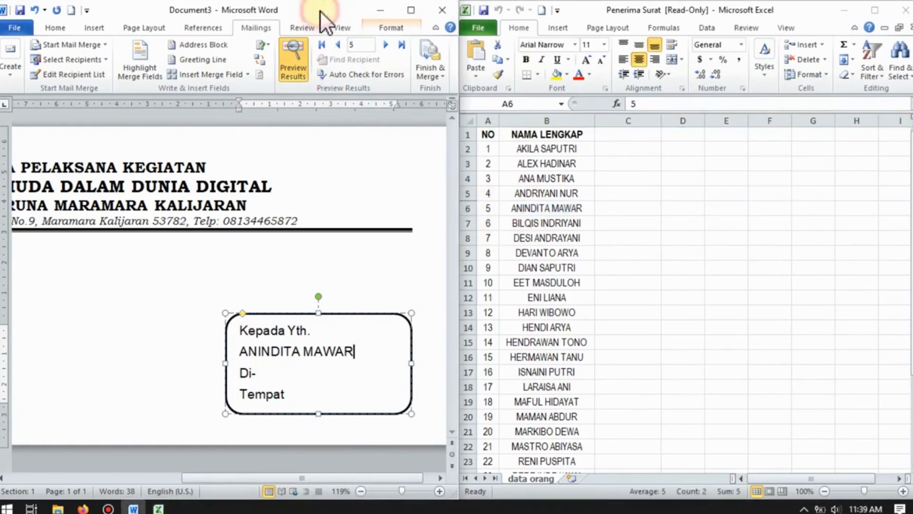
Jump the merge preview to record 15 and compare it with row 16 of the Excel list.
{"action": "left_click", "coordinate": [360, 46]}
{"action": "type", "text": "1"}
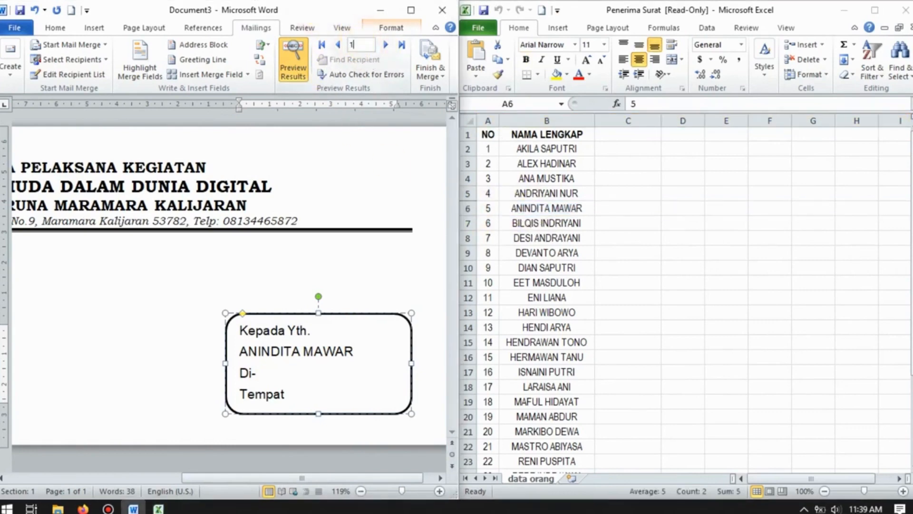
{"action": "type", "text": "5"}
{"action": "key", "text": "Return"}
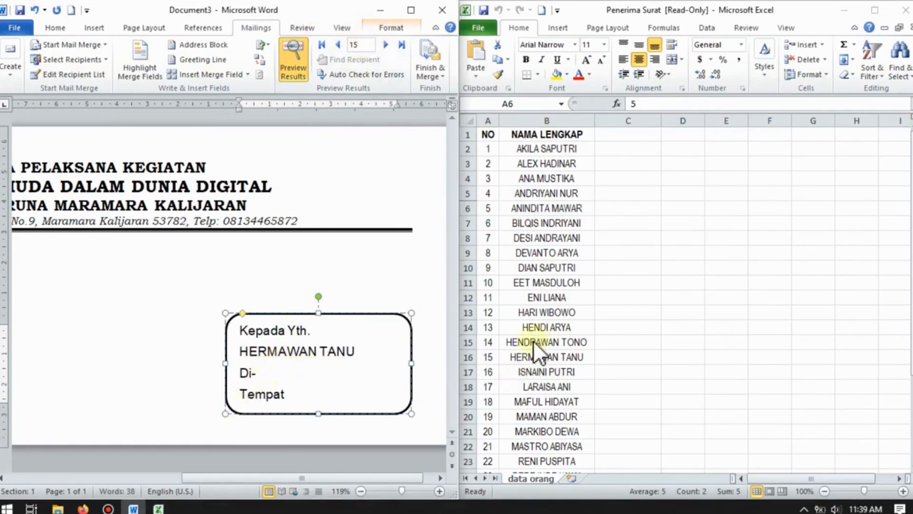
{"action": "left_click", "coordinate": [461, 357]}
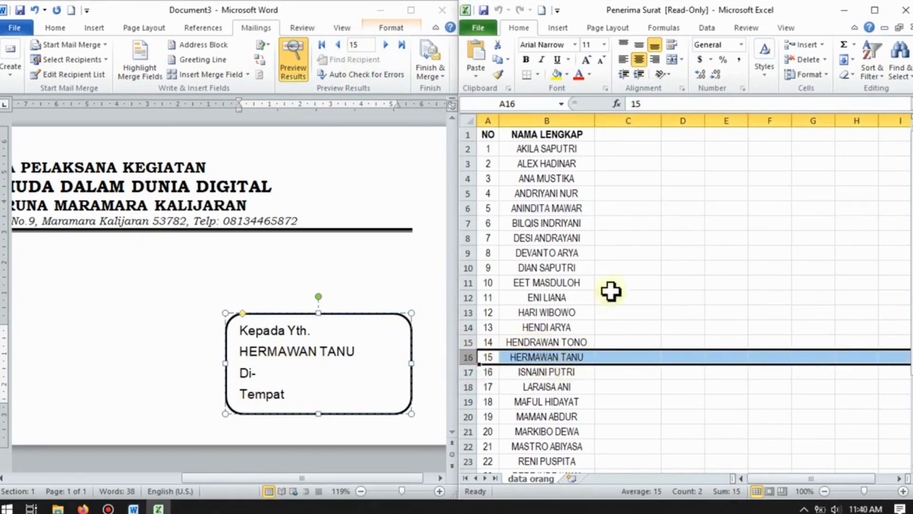
Look through the Excel recipient list down to its last entry and return to the top.
{"action": "scroll", "coordinate": [557, 238], "scroll_direction": "down", "scroll_amount": 5}
{"action": "scroll", "coordinate": [557, 247], "scroll_direction": "down", "scroll_amount": 2}
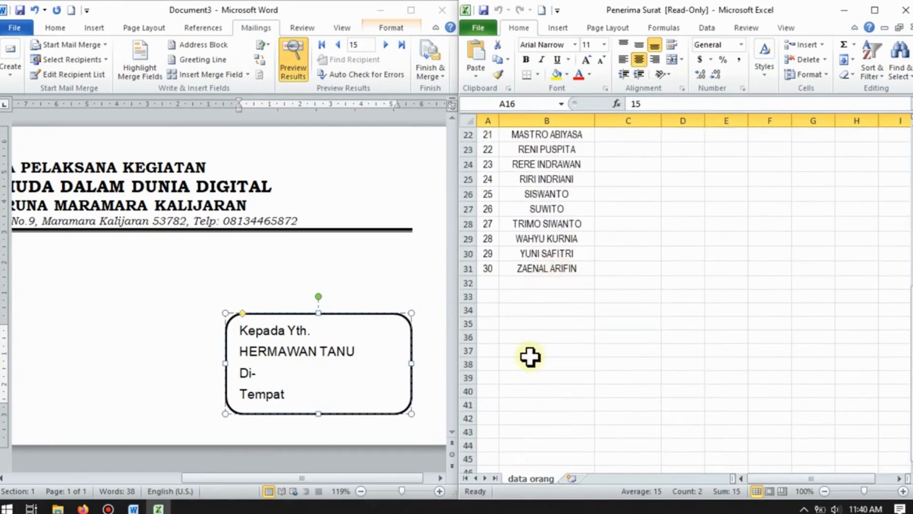
{"action": "scroll", "coordinate": [530, 356], "scroll_direction": "up", "scroll_amount": 3}
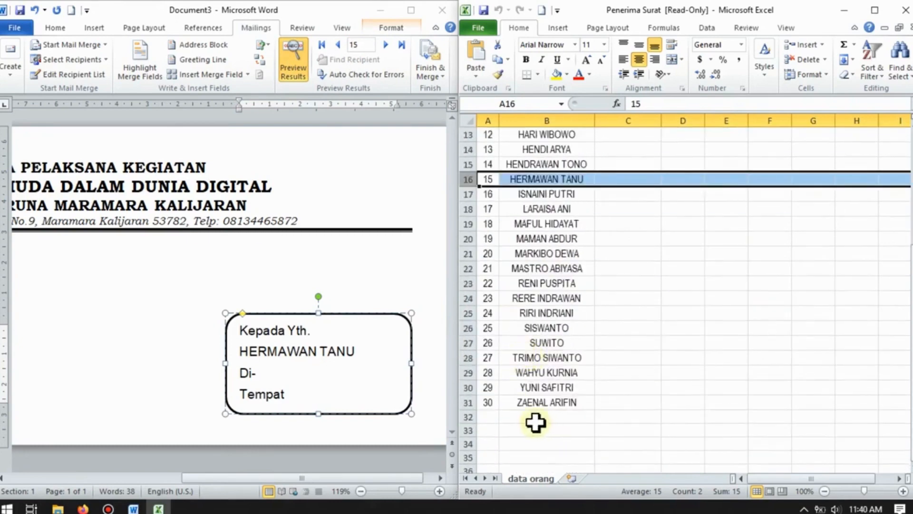
{"action": "scroll", "coordinate": [534, 422], "scroll_direction": "up", "scroll_amount": 4}
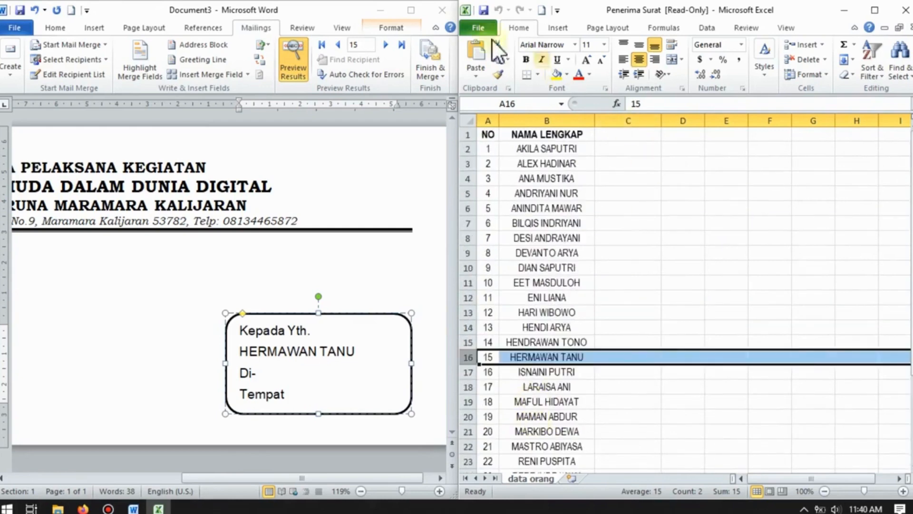
Maximize the Word document, deselect the recipient box and preview merge record 30.
{"action": "left_click", "coordinate": [412, 9]}
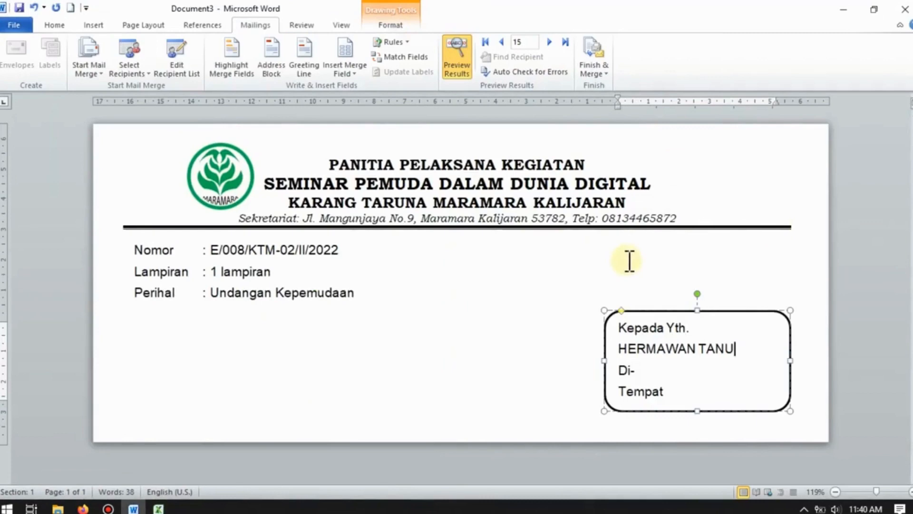
{"action": "left_click", "coordinate": [516, 278]}
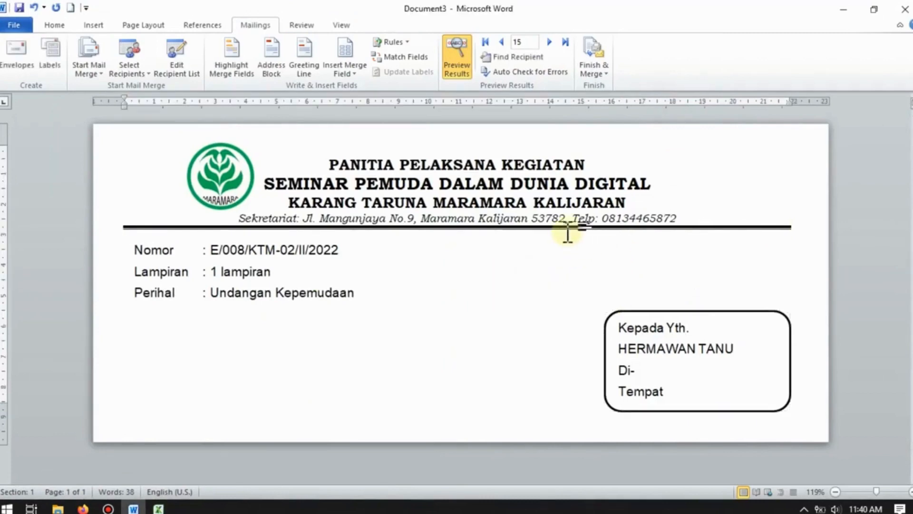
{"action": "left_click", "coordinate": [526, 43]}
{"action": "type", "text": "30"}
{"action": "key", "text": "Return"}
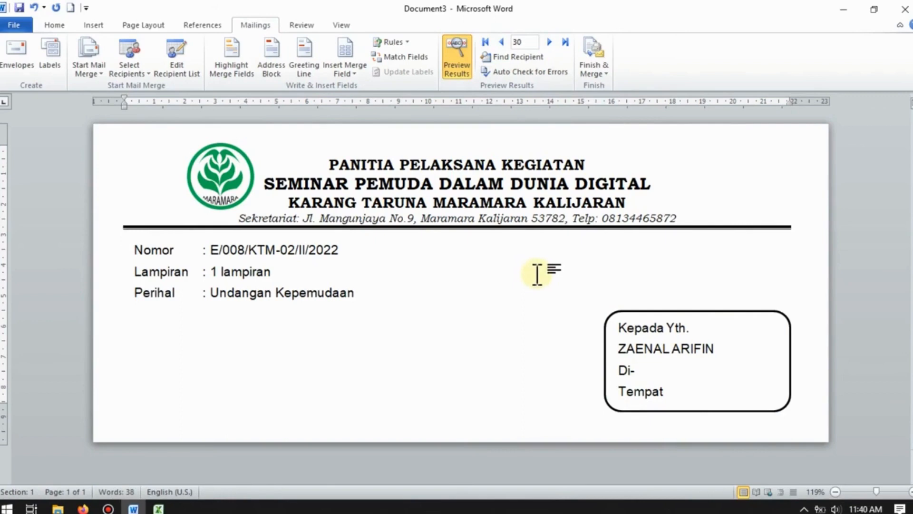
Finish the merge by generating individual envelopes for all records in a new document.
{"action": "left_click", "coordinate": [606, 74]}
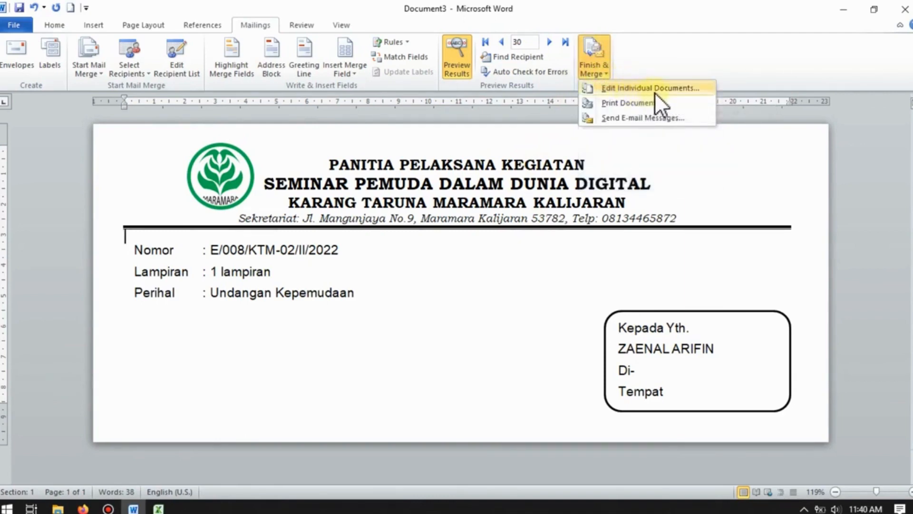
{"action": "left_click", "coordinate": [701, 89]}
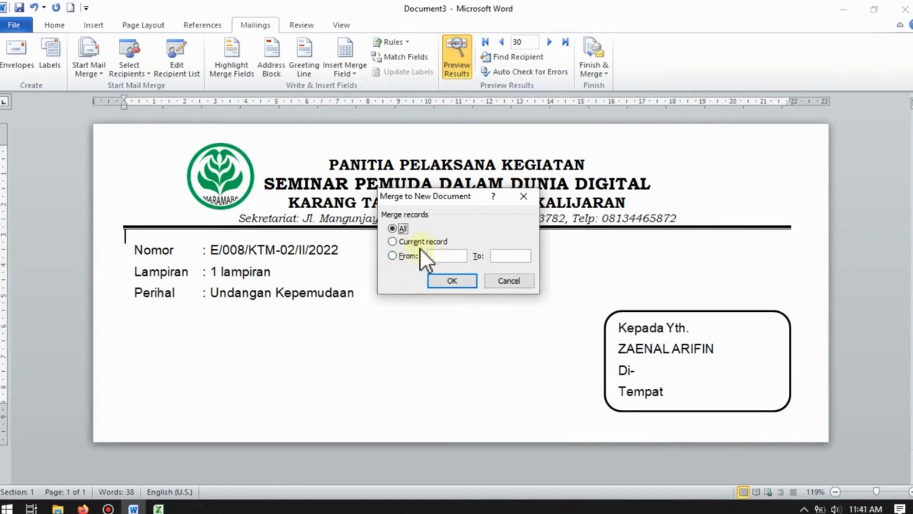
{"action": "left_click", "coordinate": [453, 280]}
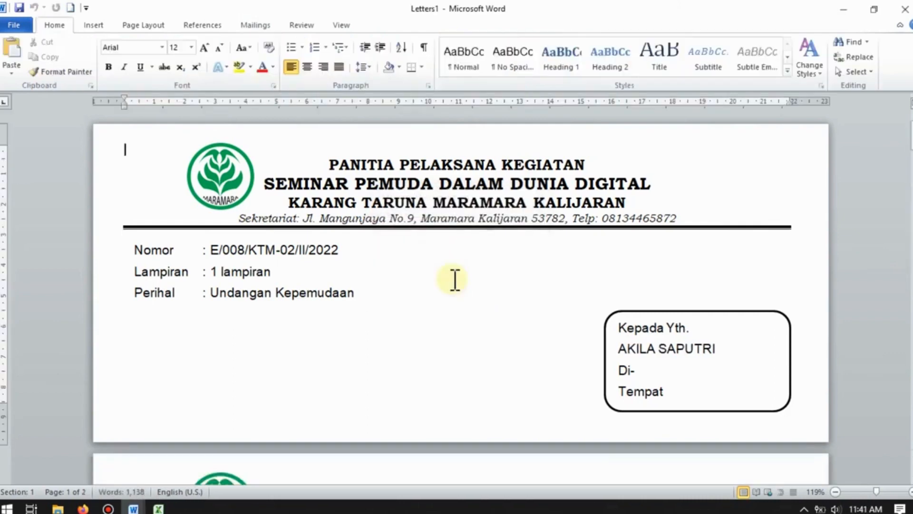
Examine the merged document as a multi-page overview of all envelopes, and return to a readable 62% zoom.
{"action": "scroll", "coordinate": [610, 285], "scroll_direction": "down", "scroll_amount": 1}
{"action": "scroll", "coordinate": [610, 285], "scroll_direction": "down", "scroll_amount": 8}
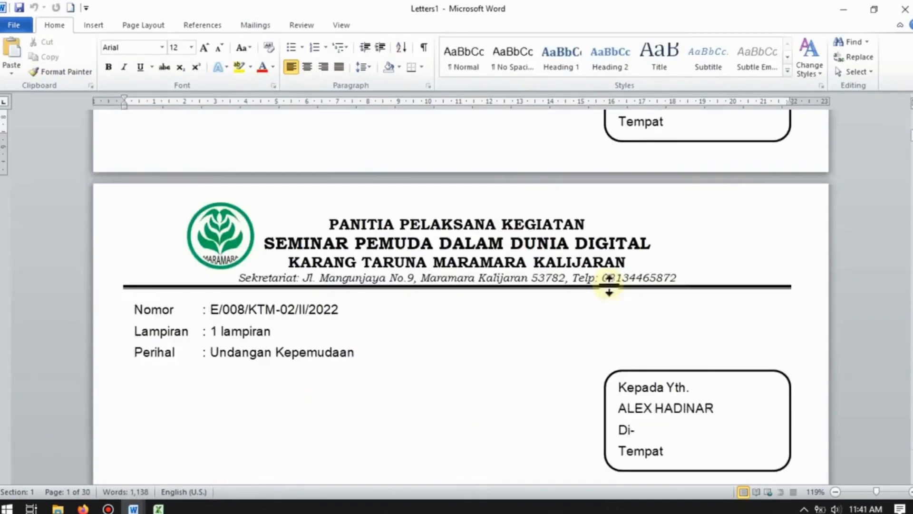
{"action": "left_click_drag", "start_coordinate": [877, 491], "coordinate": [849, 492]}
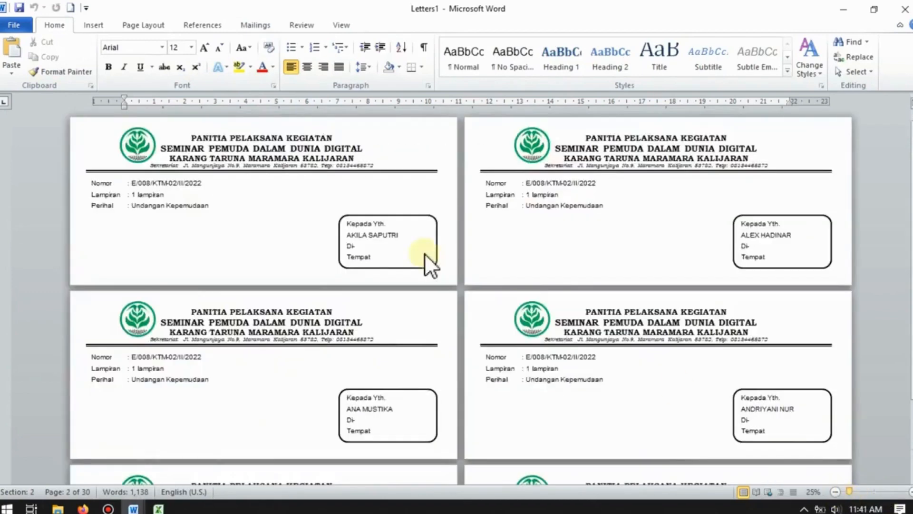
{"action": "scroll", "coordinate": [772, 160], "scroll_direction": "down", "scroll_amount": 1}
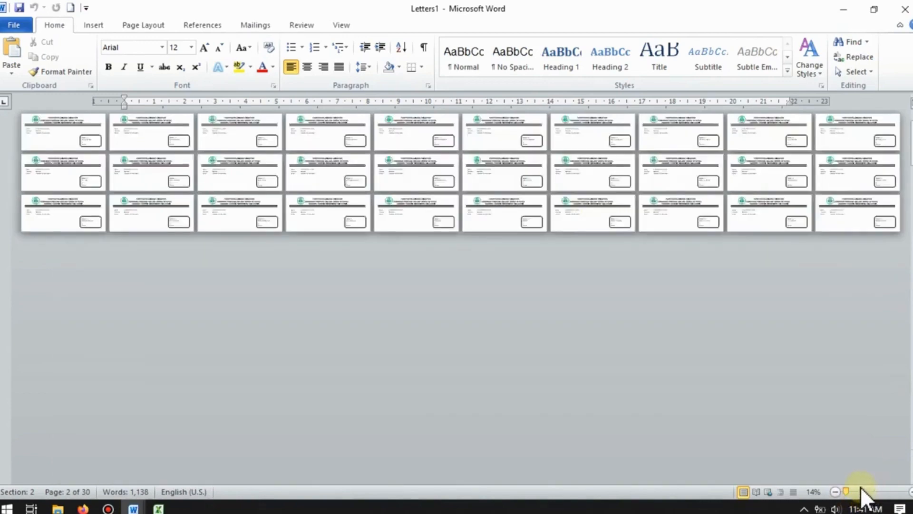
{"action": "left_click", "coordinate": [861, 491]}
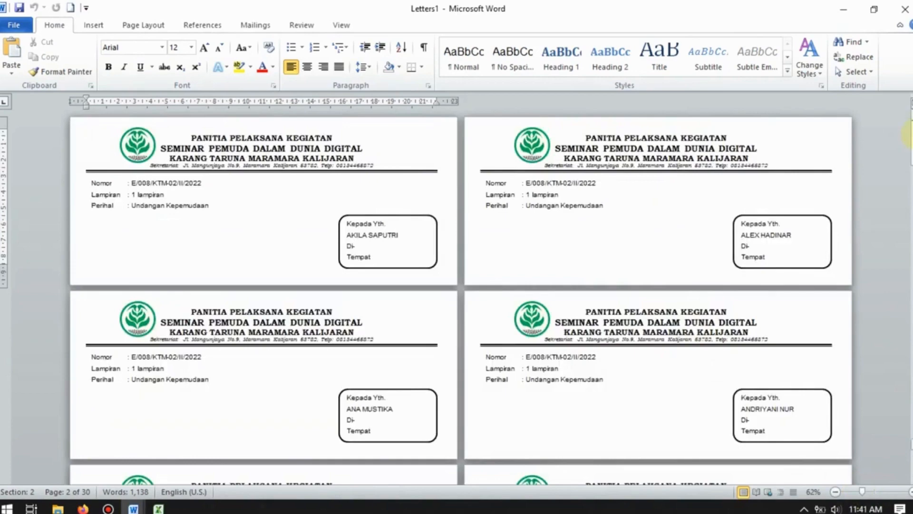
Review the merged envelopes from the first page to the last, checking each recipient box.
{"action": "left_click_drag", "start_coordinate": [909, 135], "coordinate": [909, 138]}
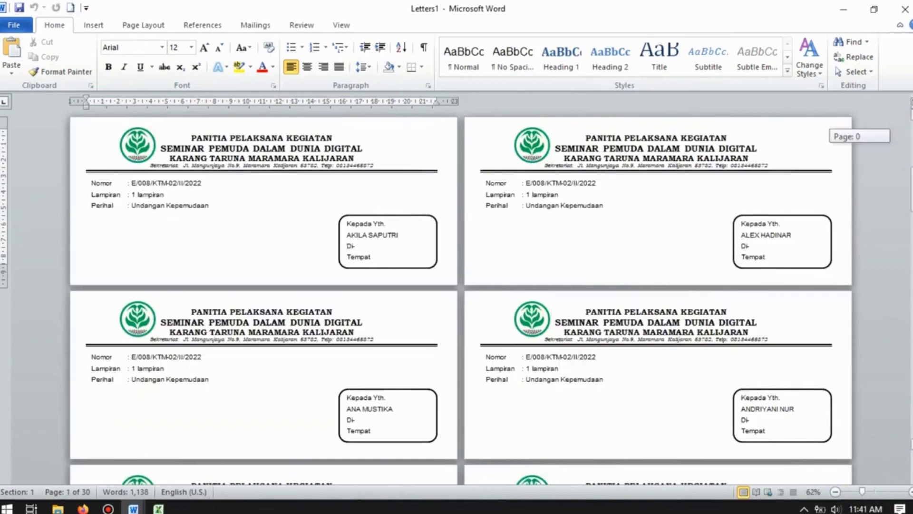
{"action": "scroll", "coordinate": [774, 299], "scroll_direction": "down", "scroll_amount": 10}
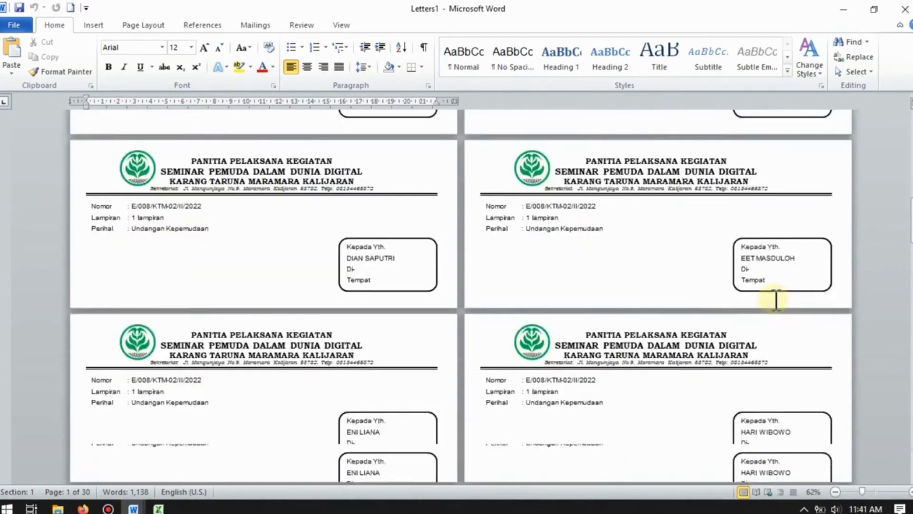
{"action": "scroll", "coordinate": [777, 300], "scroll_direction": "down", "scroll_amount": 5}
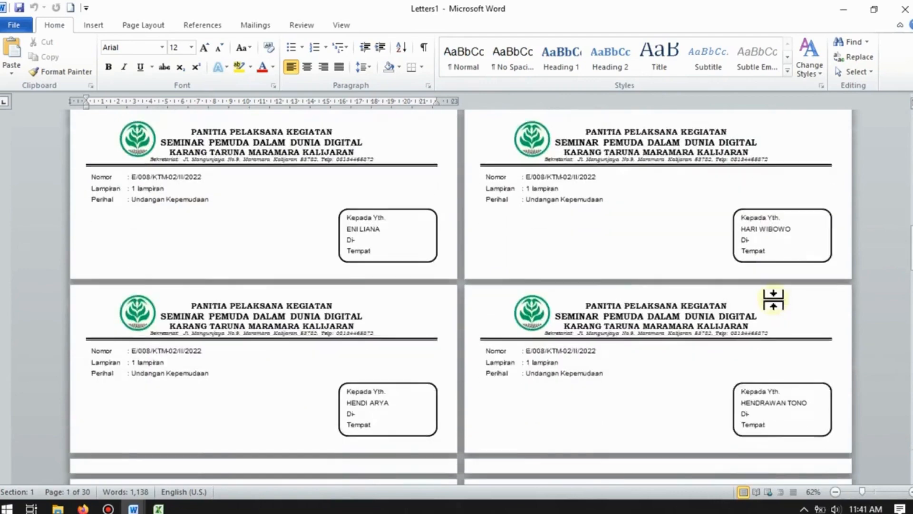
{"action": "scroll", "coordinate": [774, 299], "scroll_direction": "down", "scroll_amount": 5}
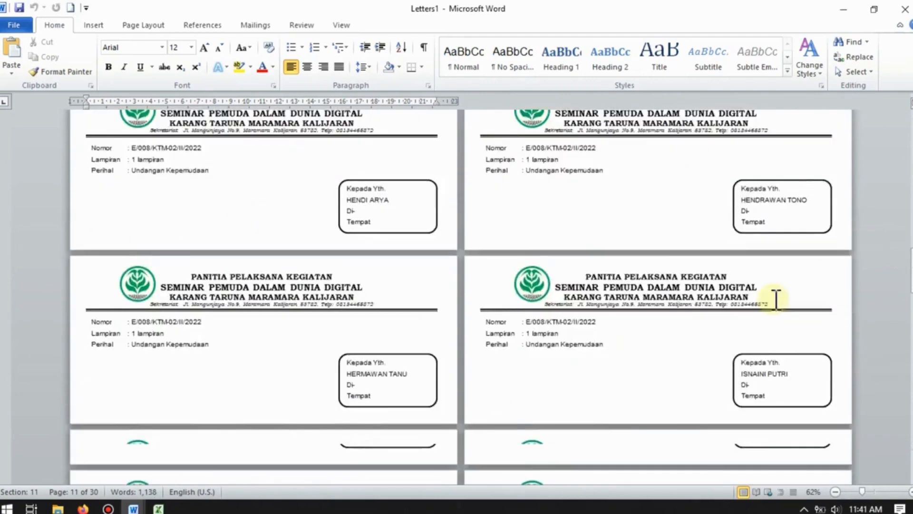
{"action": "scroll", "coordinate": [776, 299], "scroll_direction": "down", "scroll_amount": 3}
{"action": "scroll", "coordinate": [777, 299], "scroll_direction": "down", "scroll_amount": 8}
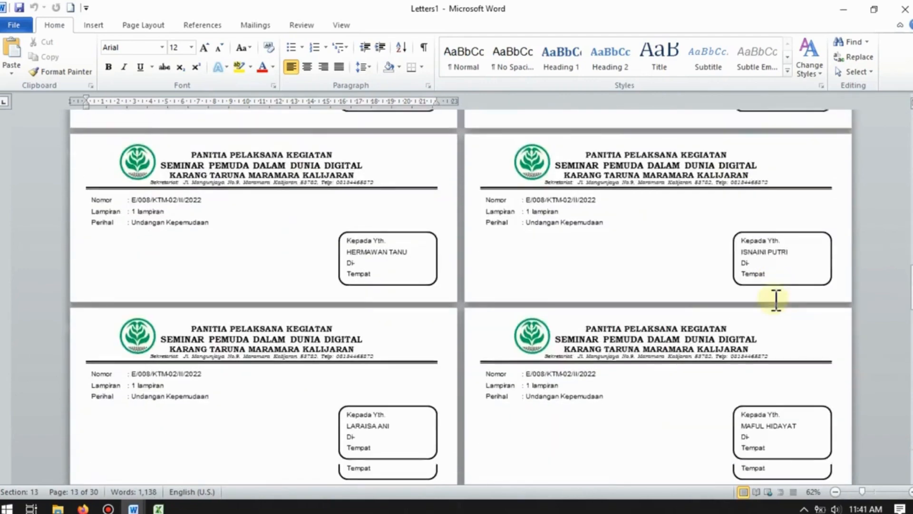
{"action": "scroll", "coordinate": [776, 300], "scroll_direction": "down", "scroll_amount": 10}
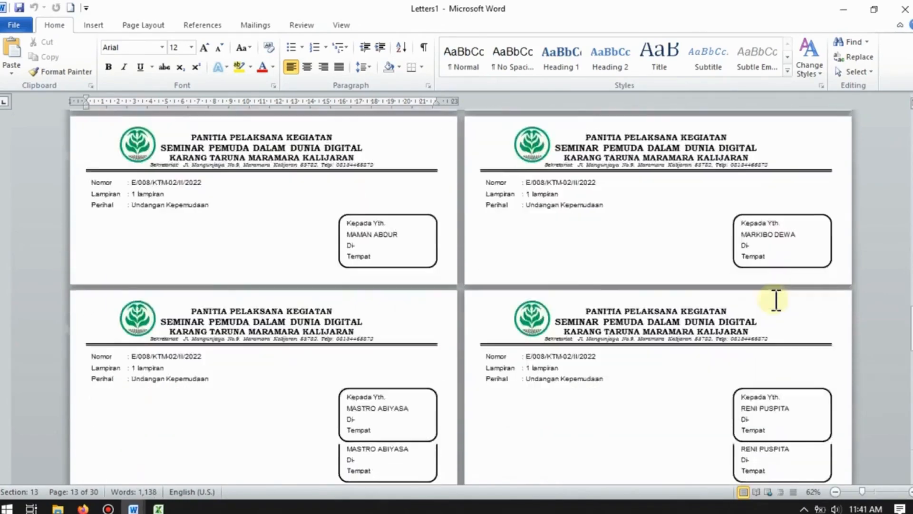
{"action": "scroll", "coordinate": [774, 299], "scroll_direction": "down", "scroll_amount": 15}
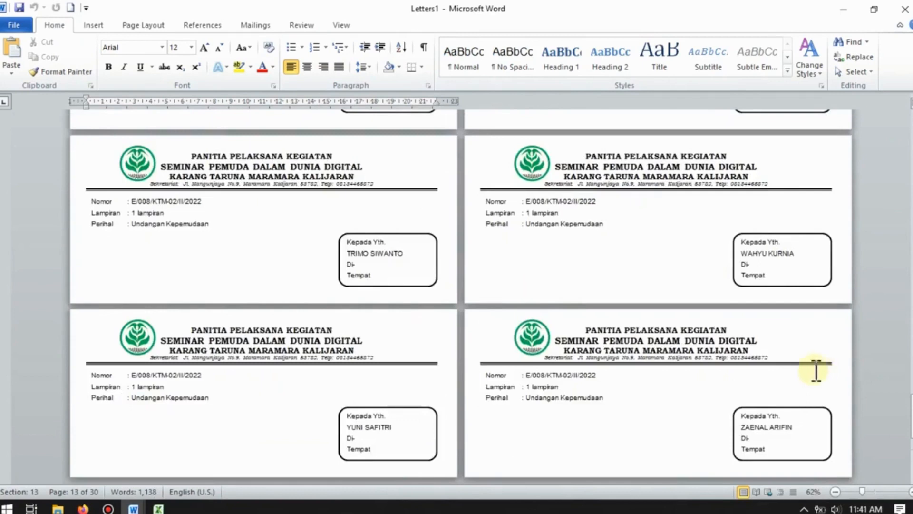
Compare the name on the last merged envelope with the final entry of the Penerima Surat list in Excel.
{"action": "left_click", "coordinate": [773, 447]}
{"action": "left_click", "coordinate": [802, 429]}
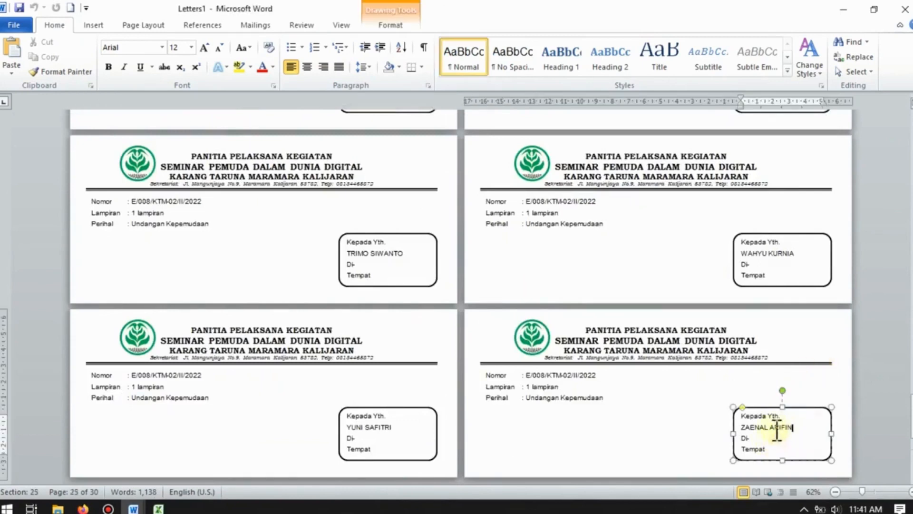
{"action": "left_click", "coordinate": [159, 508]}
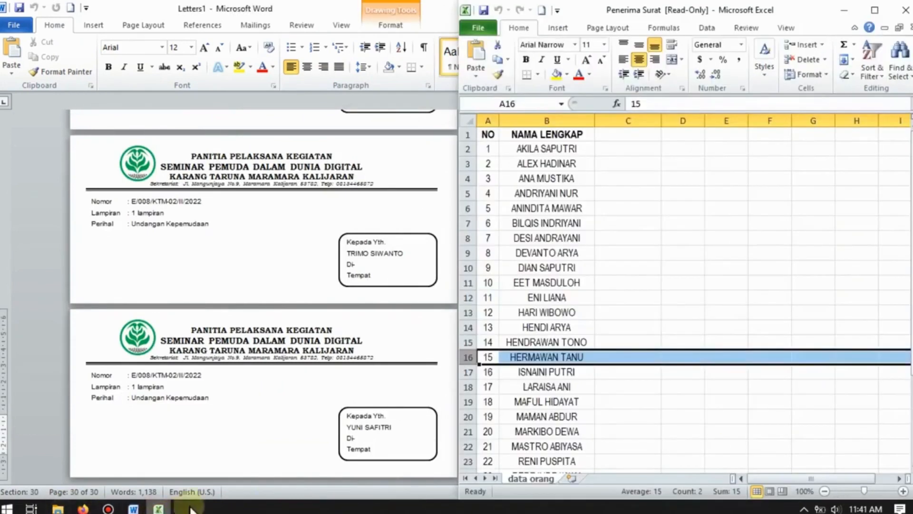
{"action": "scroll", "coordinate": [558, 388], "scroll_direction": "down", "scroll_amount": 13}
{"action": "scroll", "coordinate": [559, 390], "scroll_direction": "up", "scroll_amount": 9}
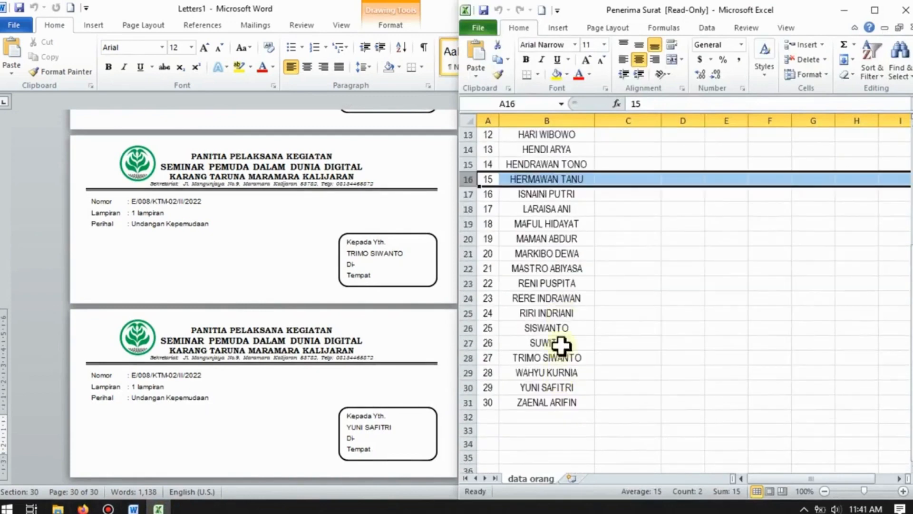
Select the final name in the Excel list, and review the merged envelopes in Word from the last page back to the first.
{"action": "left_click", "coordinate": [551, 403]}
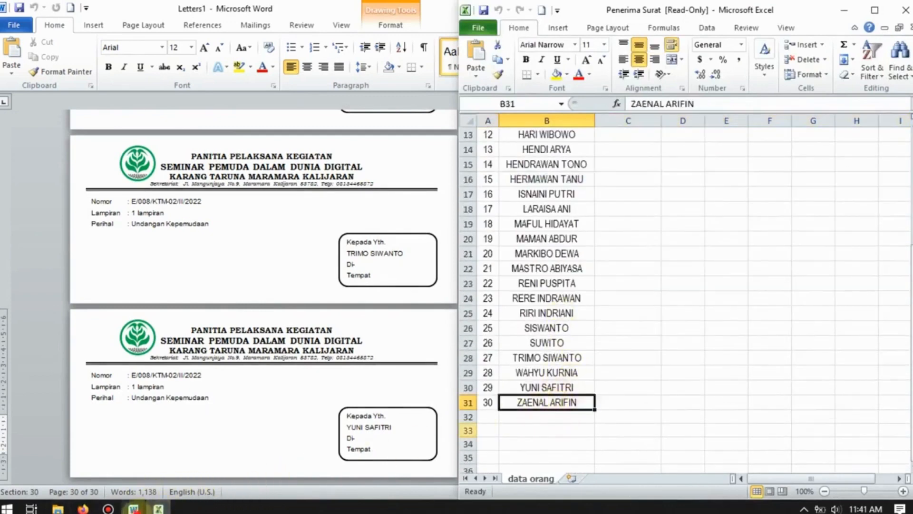
{"action": "mouse_move", "coordinate": [133, 506]}
{"action": "left_click", "coordinate": [183, 471]}
{"action": "scroll", "coordinate": [668, 327], "scroll_direction": "up", "scroll_amount": 3}
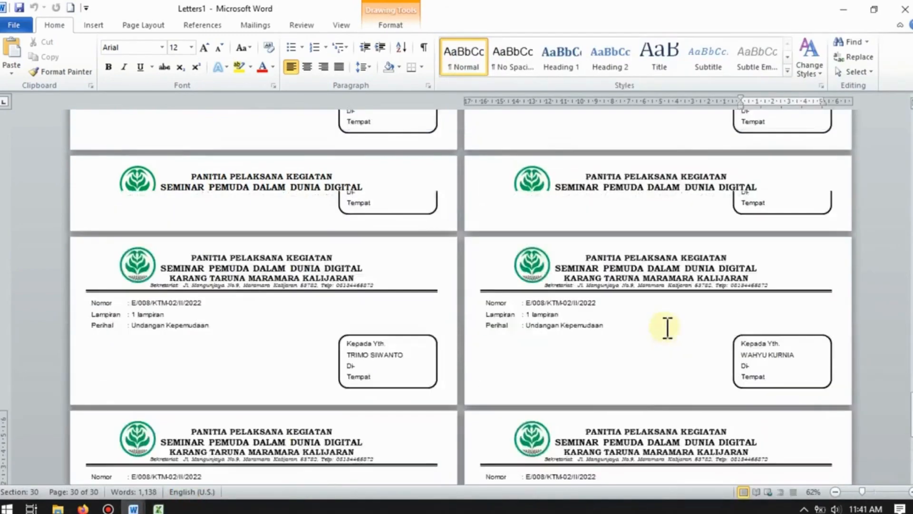
{"action": "scroll", "coordinate": [668, 327], "scroll_direction": "up", "scroll_amount": 15}
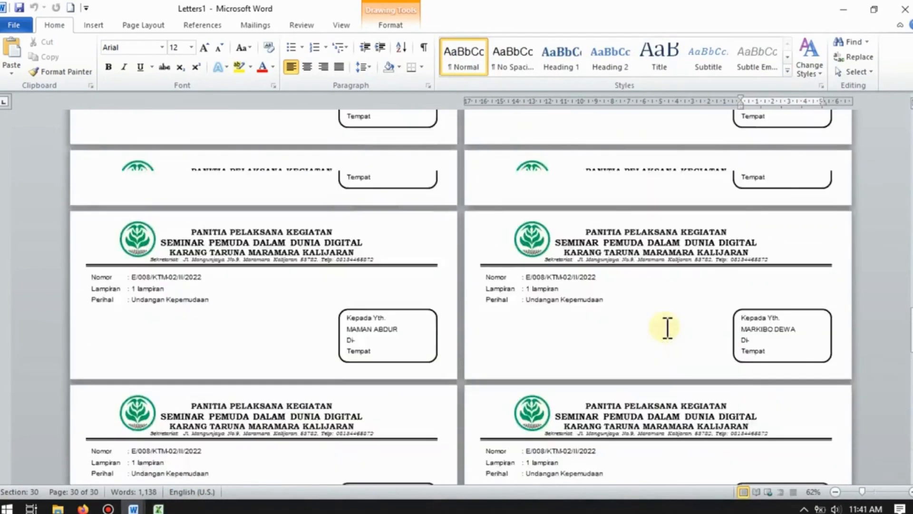
{"action": "scroll", "coordinate": [668, 328], "scroll_direction": "up", "scroll_amount": 15}
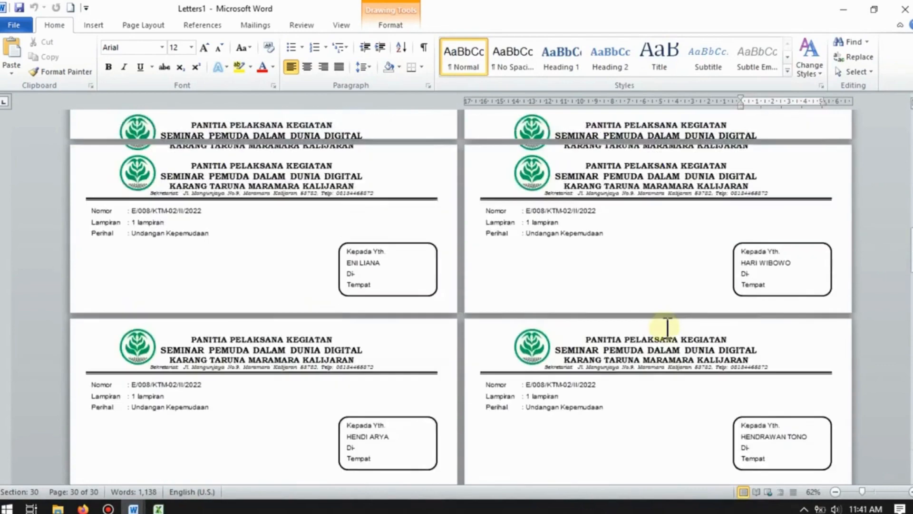
{"action": "scroll", "coordinate": [668, 327], "scroll_direction": "up", "scroll_amount": 15}
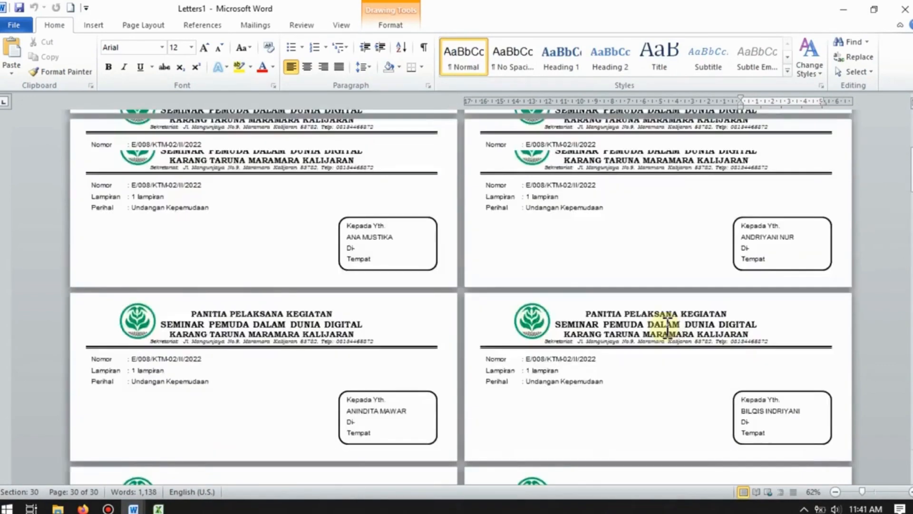
{"action": "scroll", "coordinate": [668, 328], "scroll_direction": "up", "scroll_amount": 4}
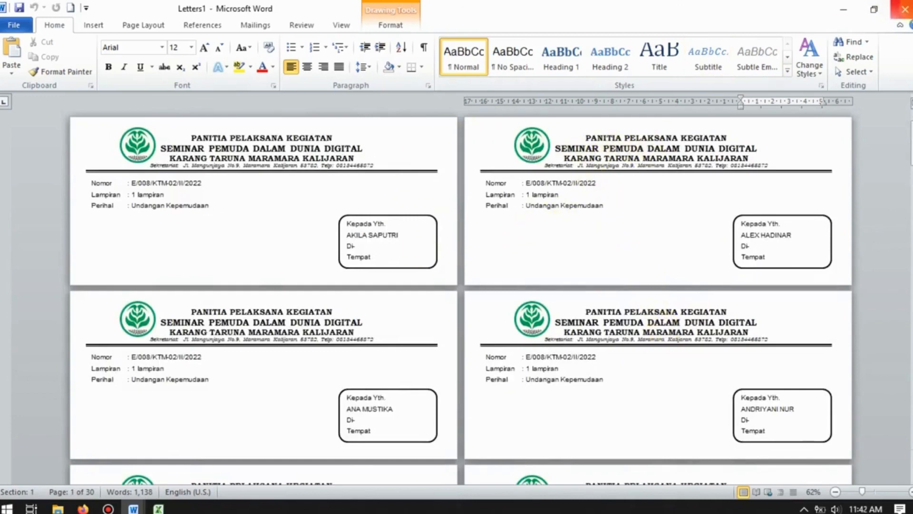
Close the merged letters document without saving it, and return to the main envelope document.
{"action": "left_click", "coordinate": [903, 10]}
{"action": "left_click", "coordinate": [472, 269]}
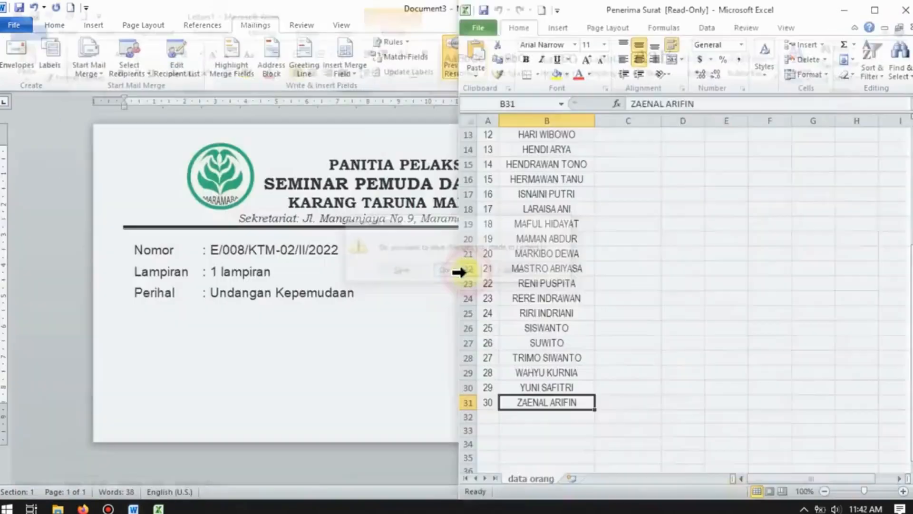
{"action": "left_click", "coordinate": [331, 14]}
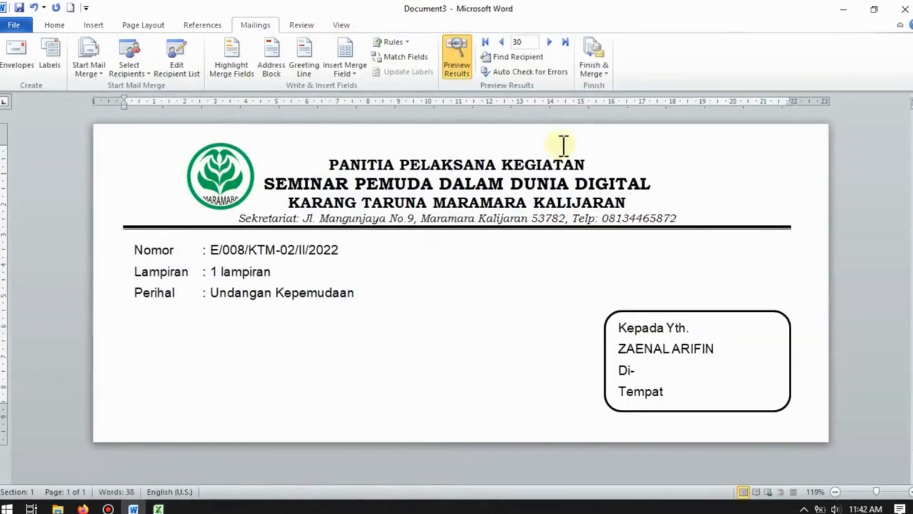
Start merging only the current record to the printer, examine the Print options, and cancel without printing.
{"action": "left_click", "coordinate": [608, 73]}
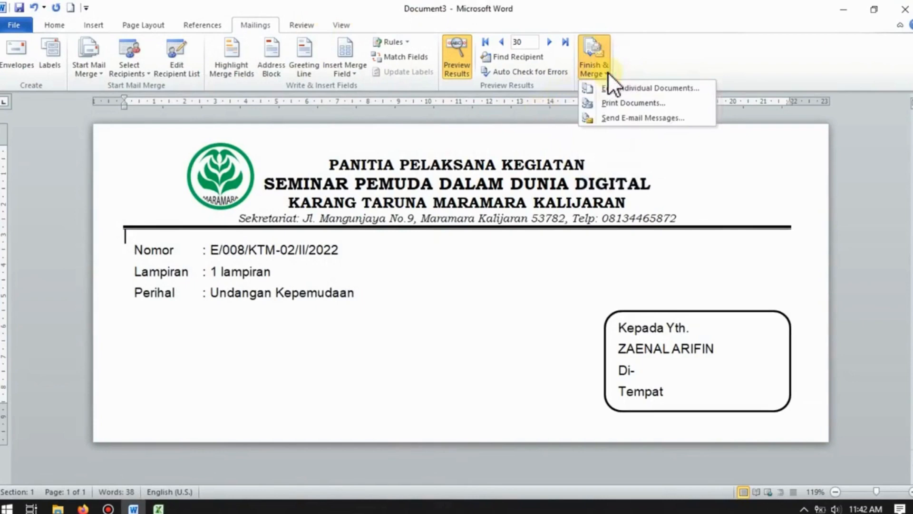
{"action": "left_click", "coordinate": [627, 101]}
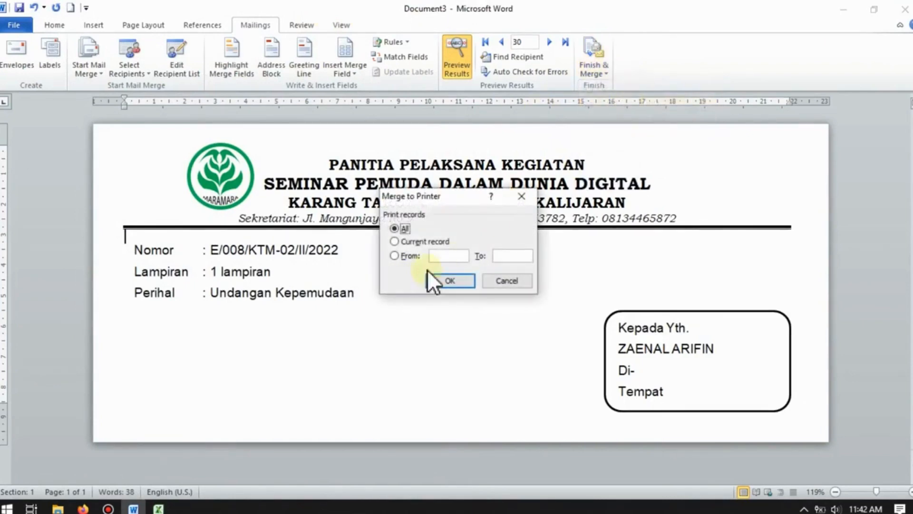
{"action": "left_click", "coordinate": [396, 241]}
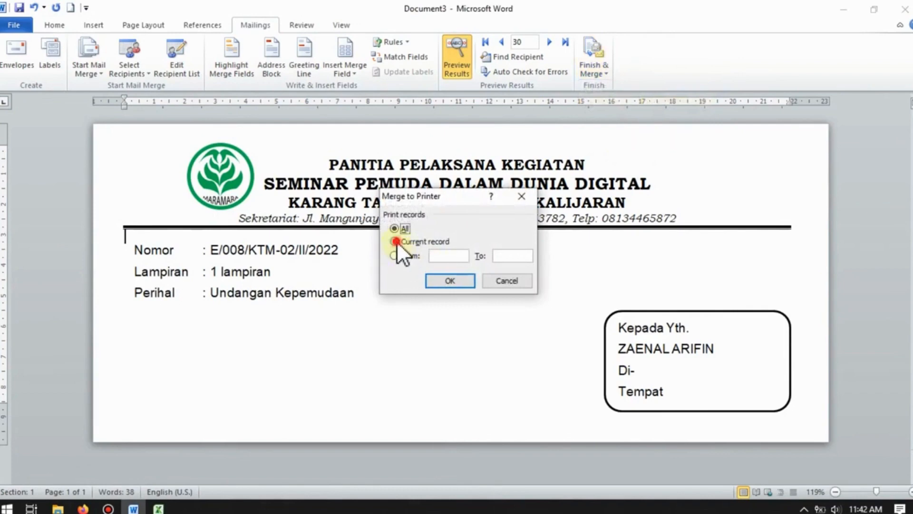
{"action": "left_click", "coordinate": [442, 283]}
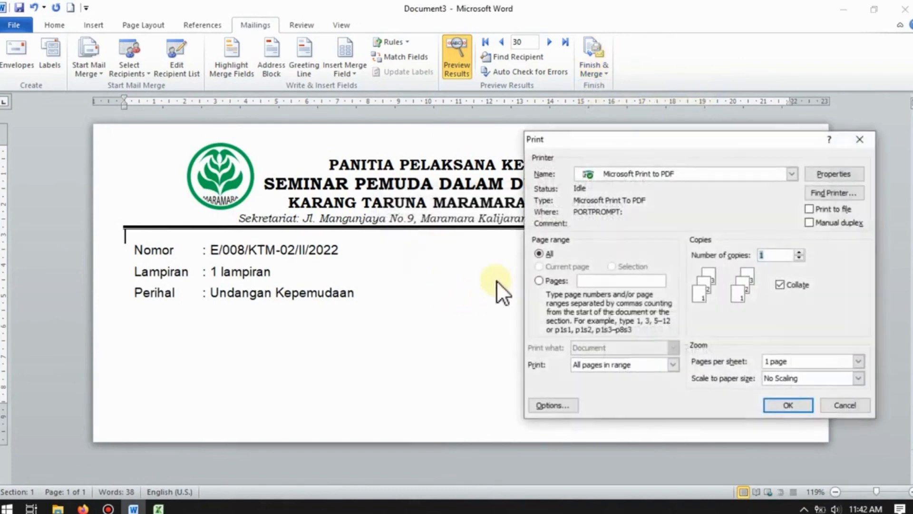
{"action": "left_click_drag", "start_coordinate": [701, 143], "coordinate": [425, 149]}
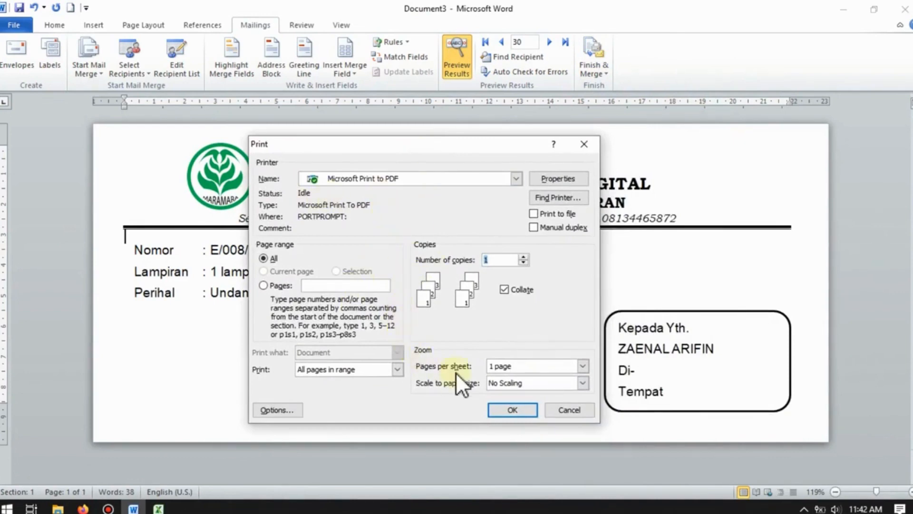
{"action": "left_click", "coordinate": [567, 412]}
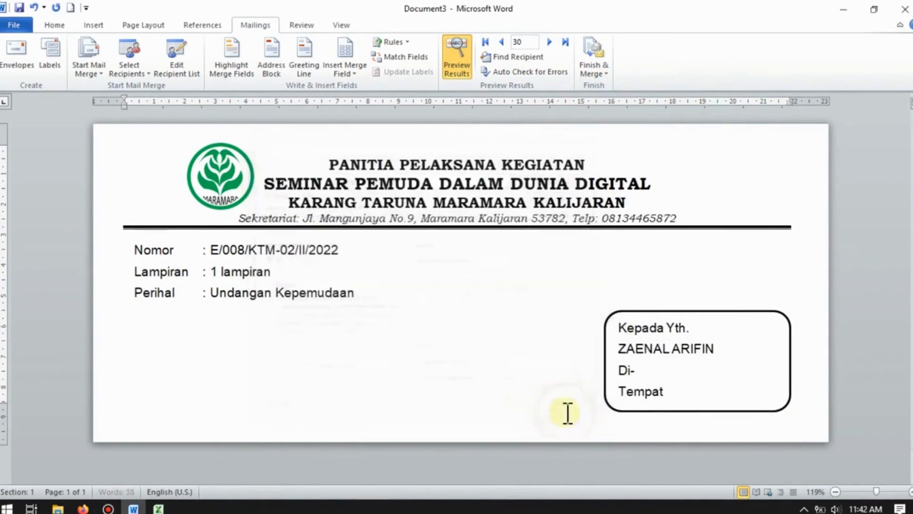